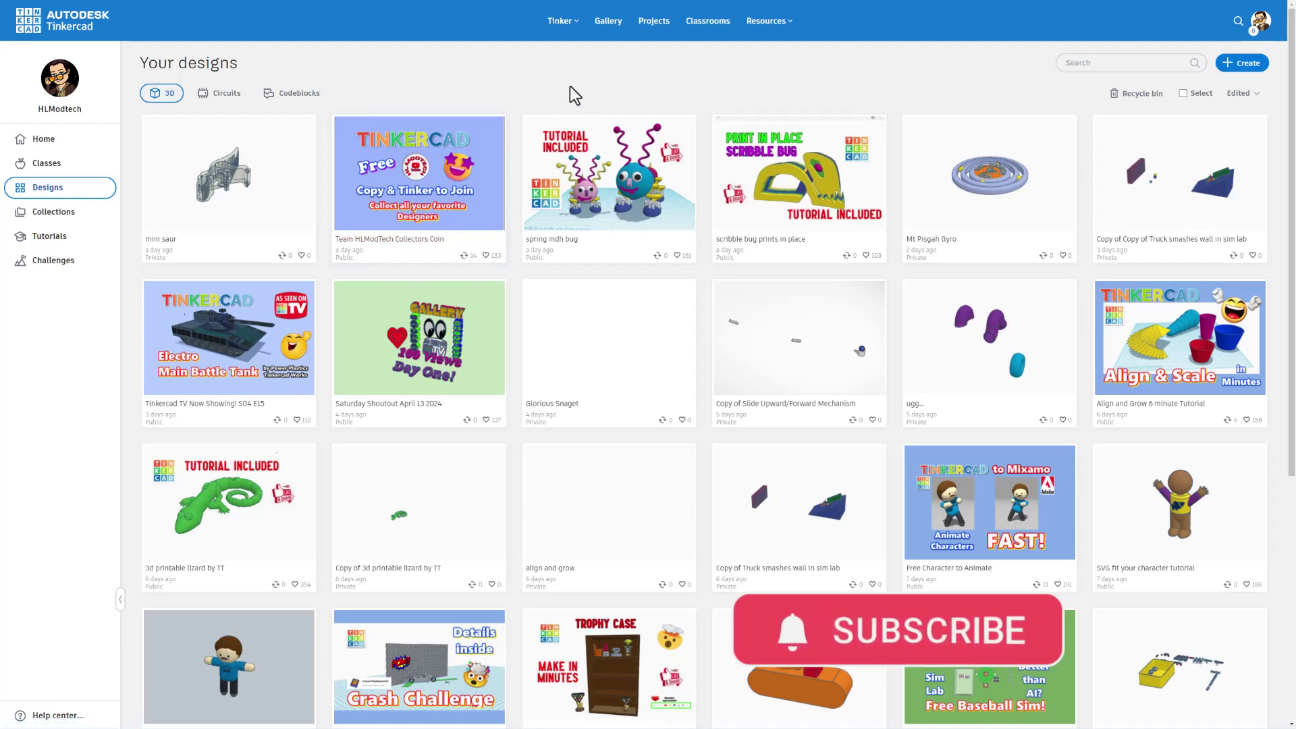
Open the community gallery and look at the Easter Egg Threaded Printable design and its creator's profile.
click(608, 21)
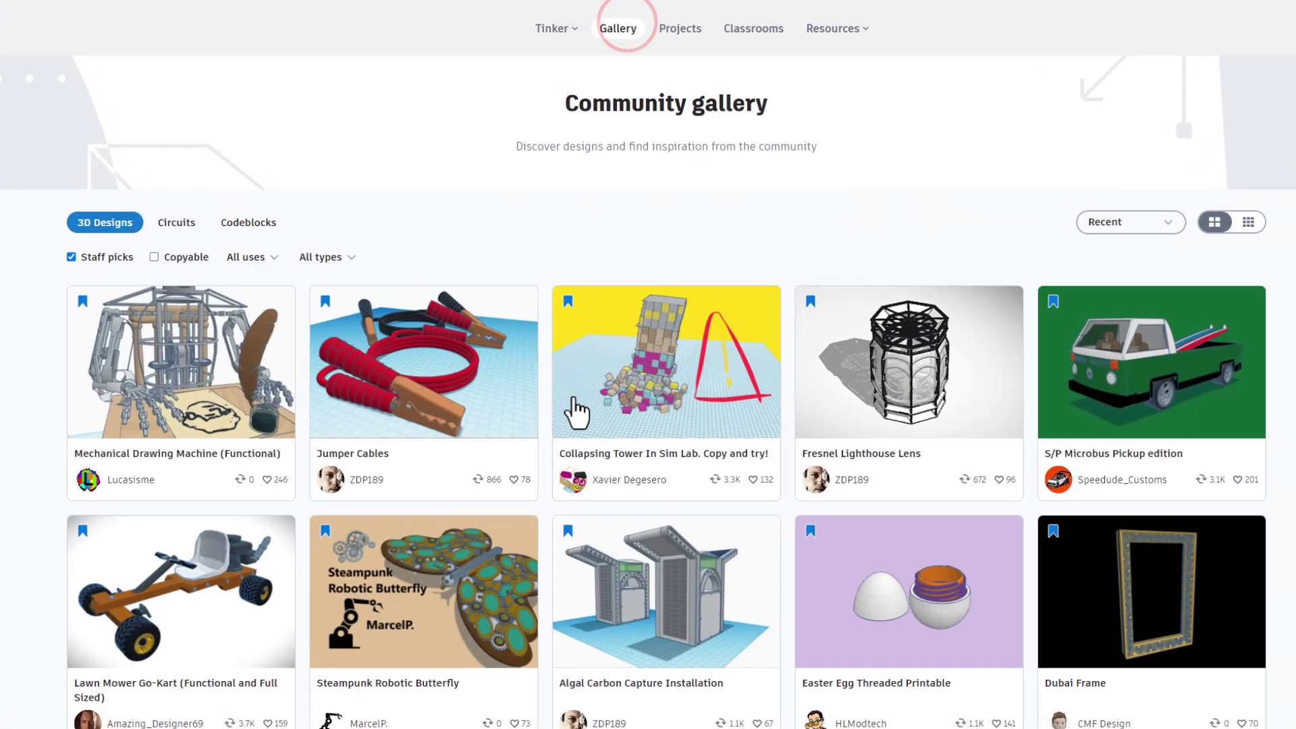
click(871, 620)
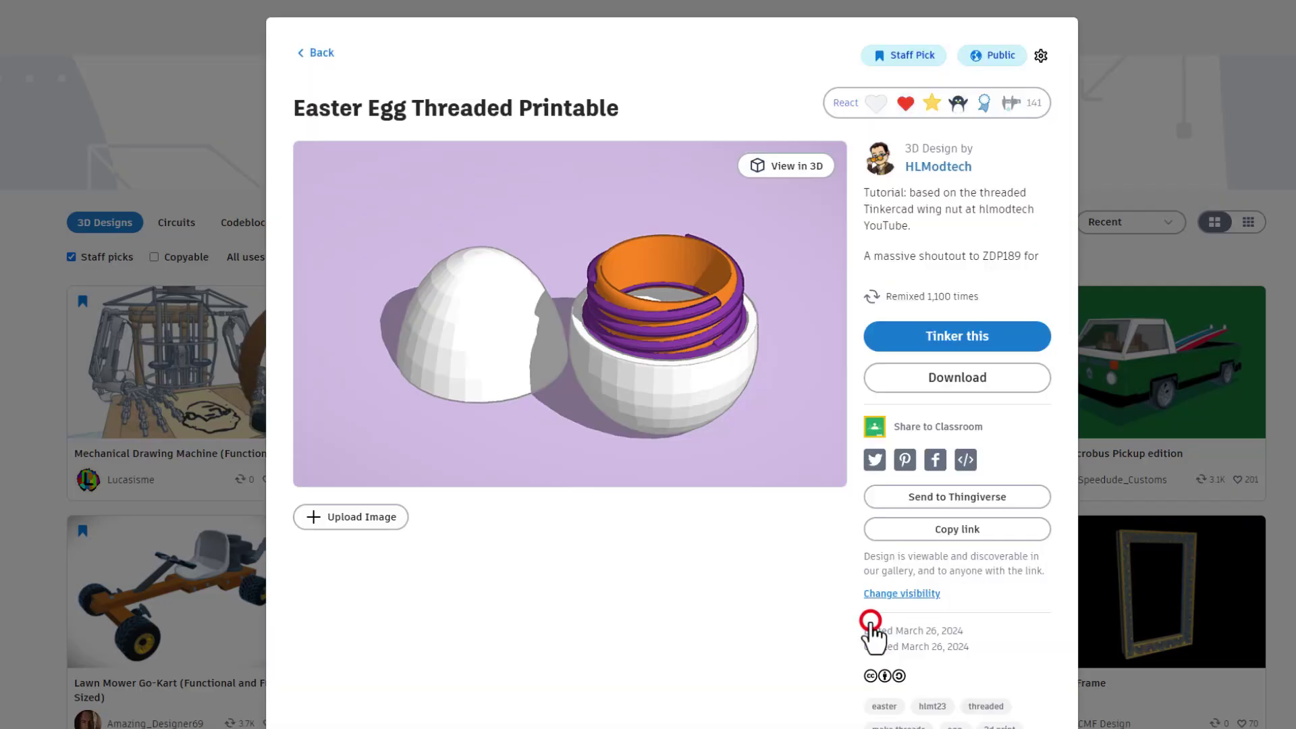
click(934, 166)
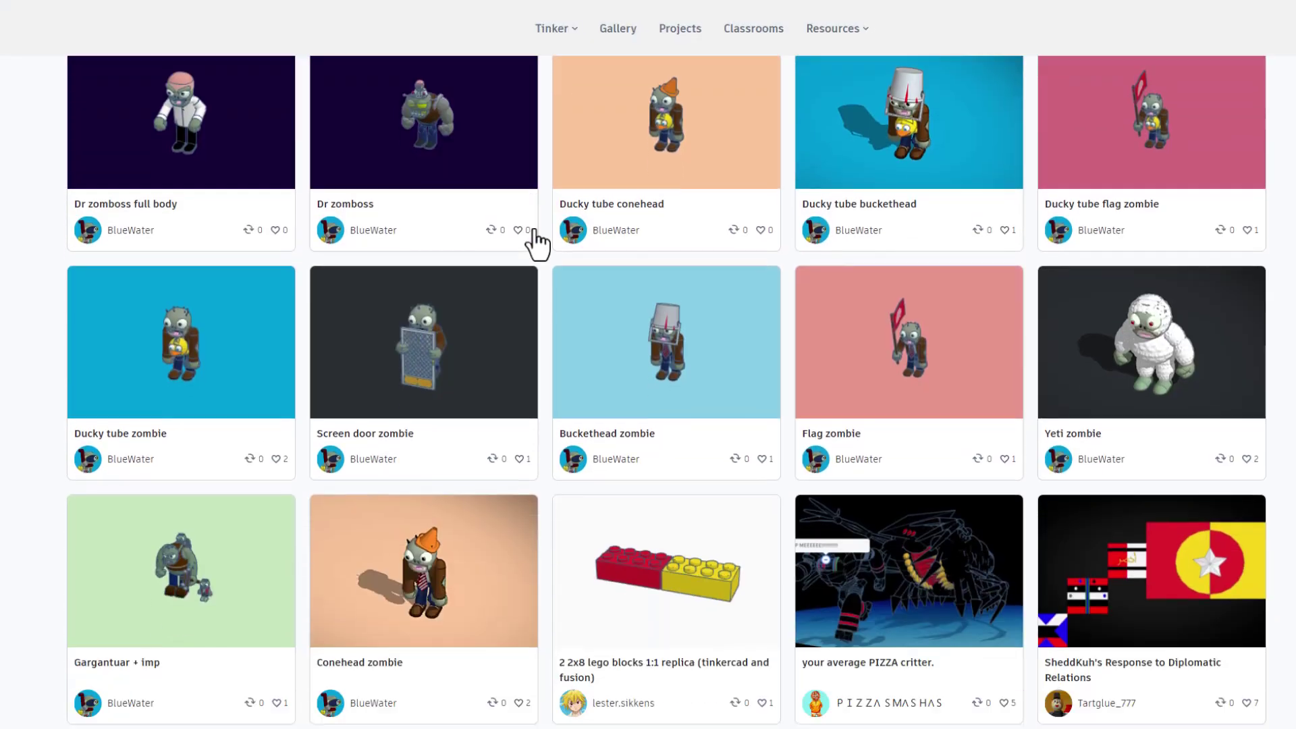
Browse the gallery's community designs and open the LSL Collectors Coin design.
scroll(537, 244, down, 7)
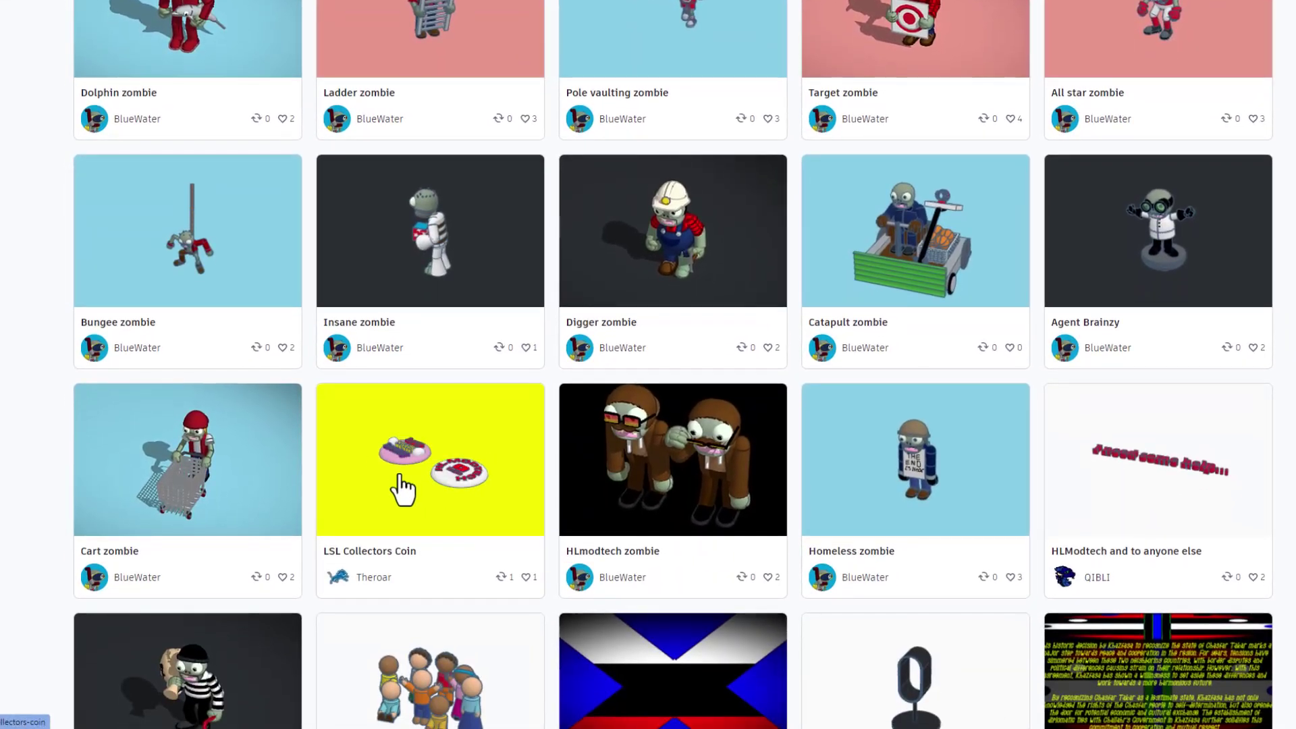
scroll(405, 480, down, 2)
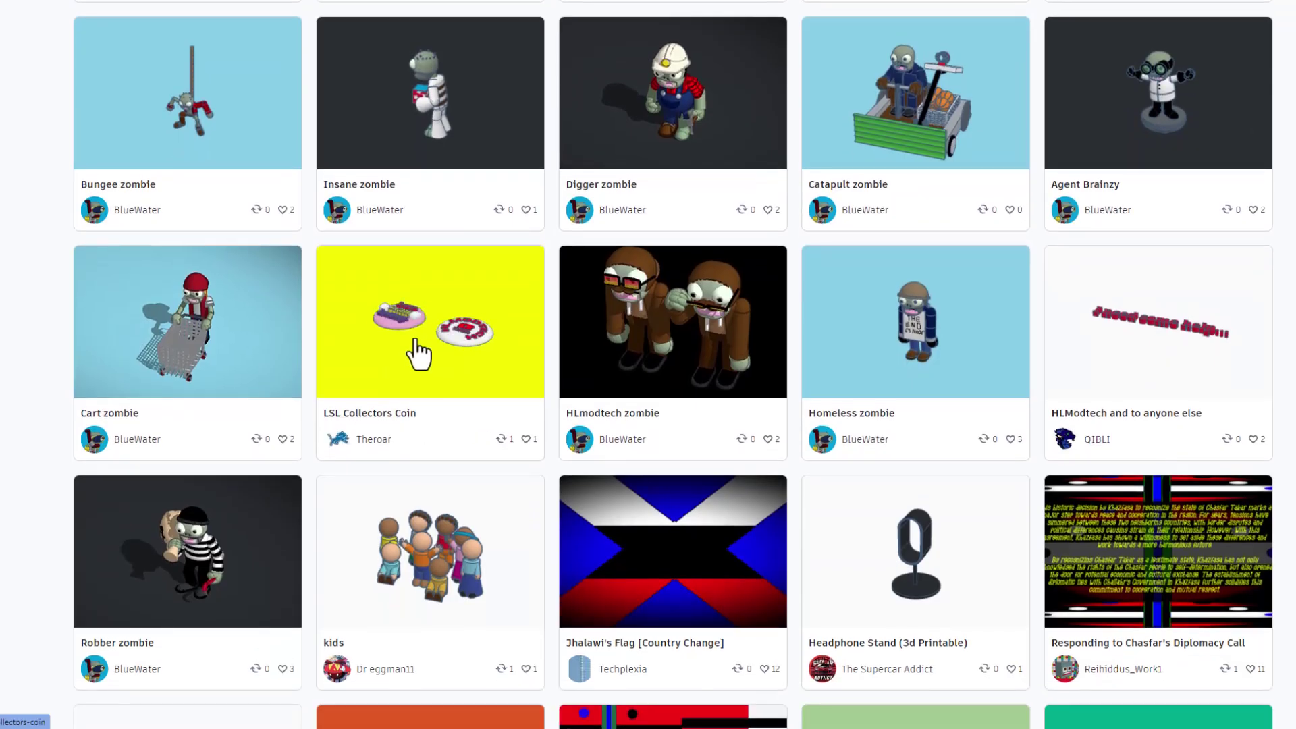
scroll(420, 419, up, 2)
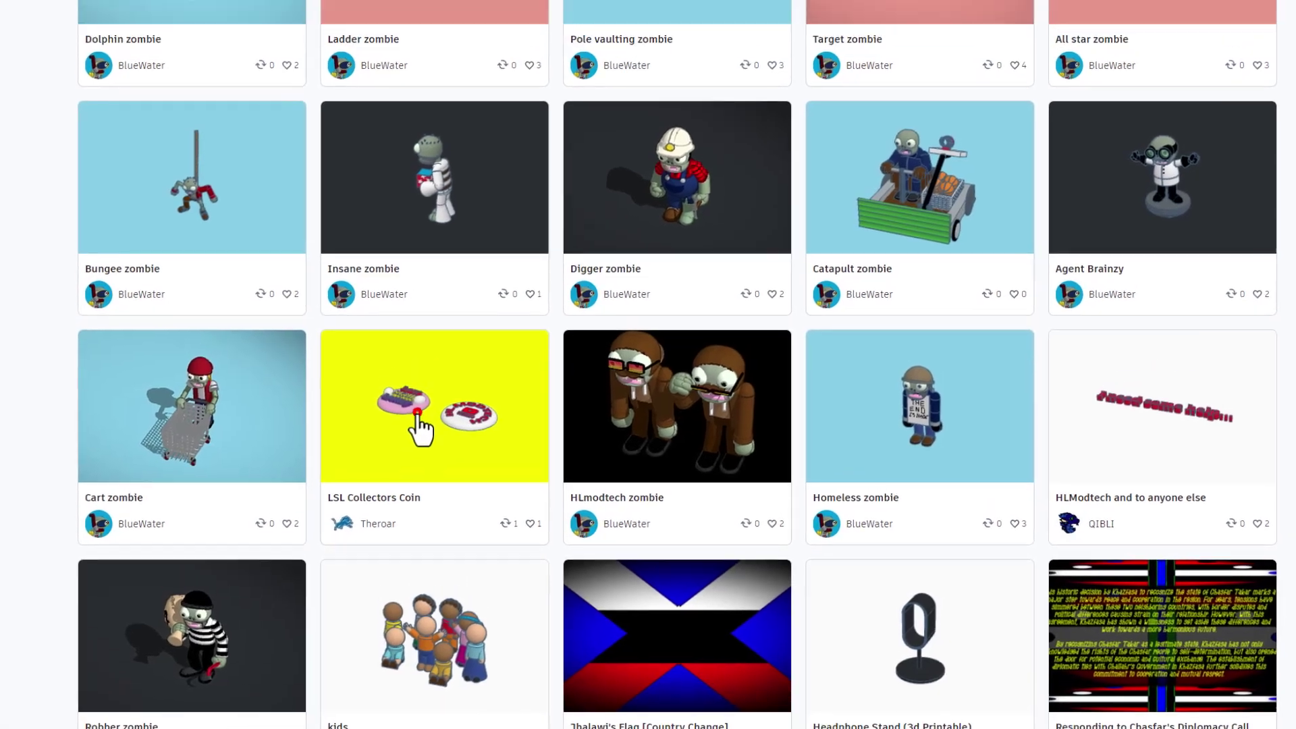
click(426, 592)
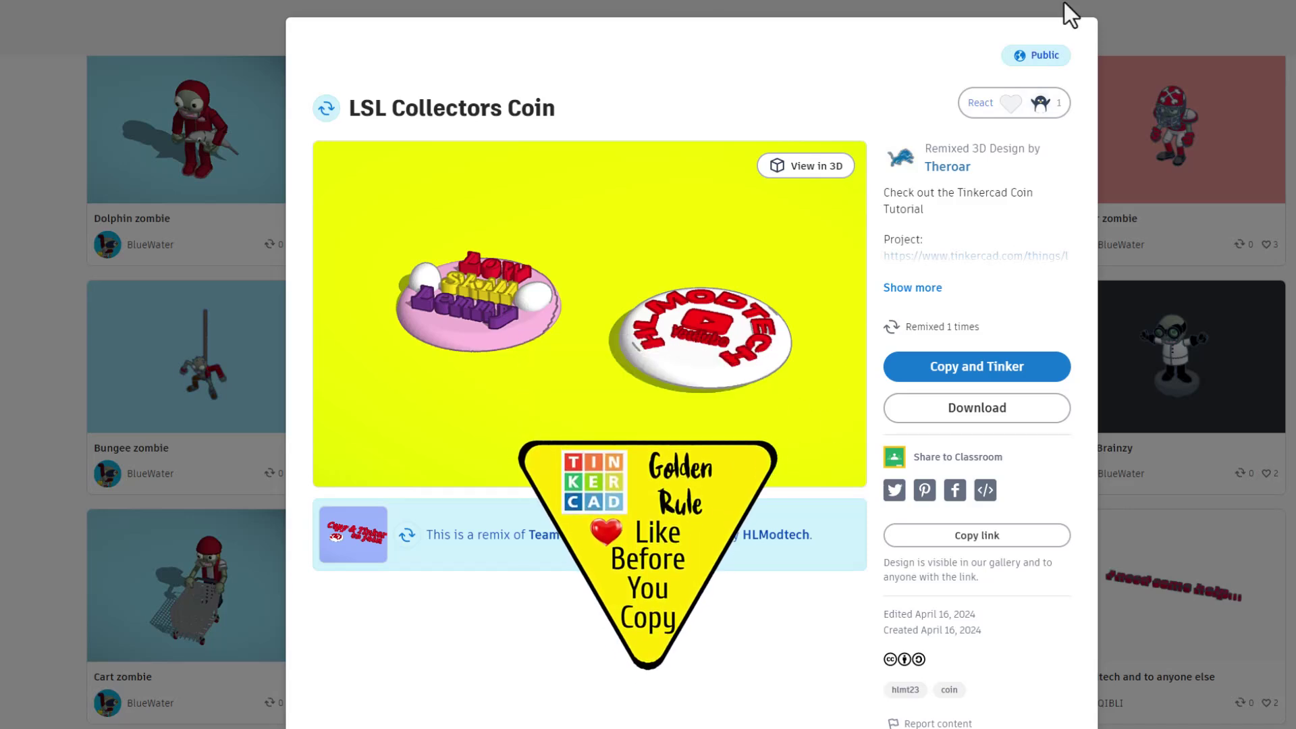
Add a Like reaction to the LSL Collectors Coin design and copy it for editing.
click(1005, 105)
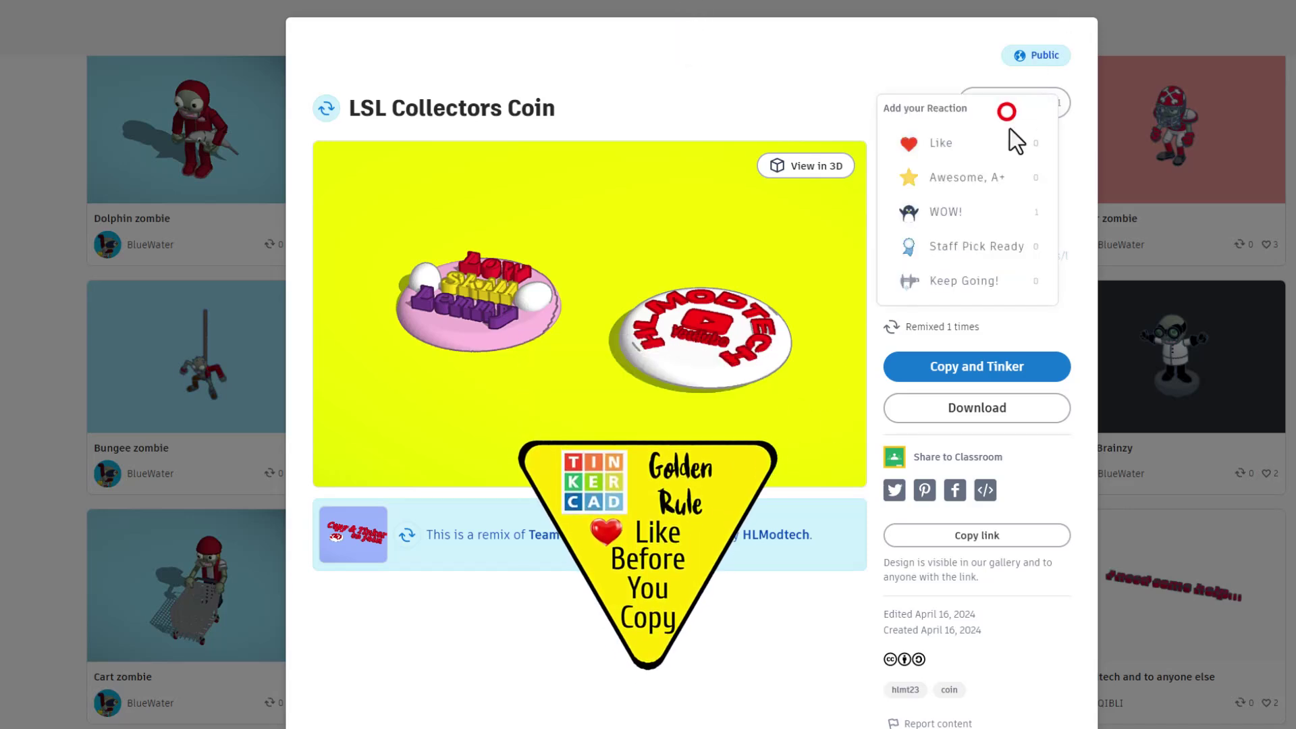
click(945, 152)
click(769, 89)
click(935, 361)
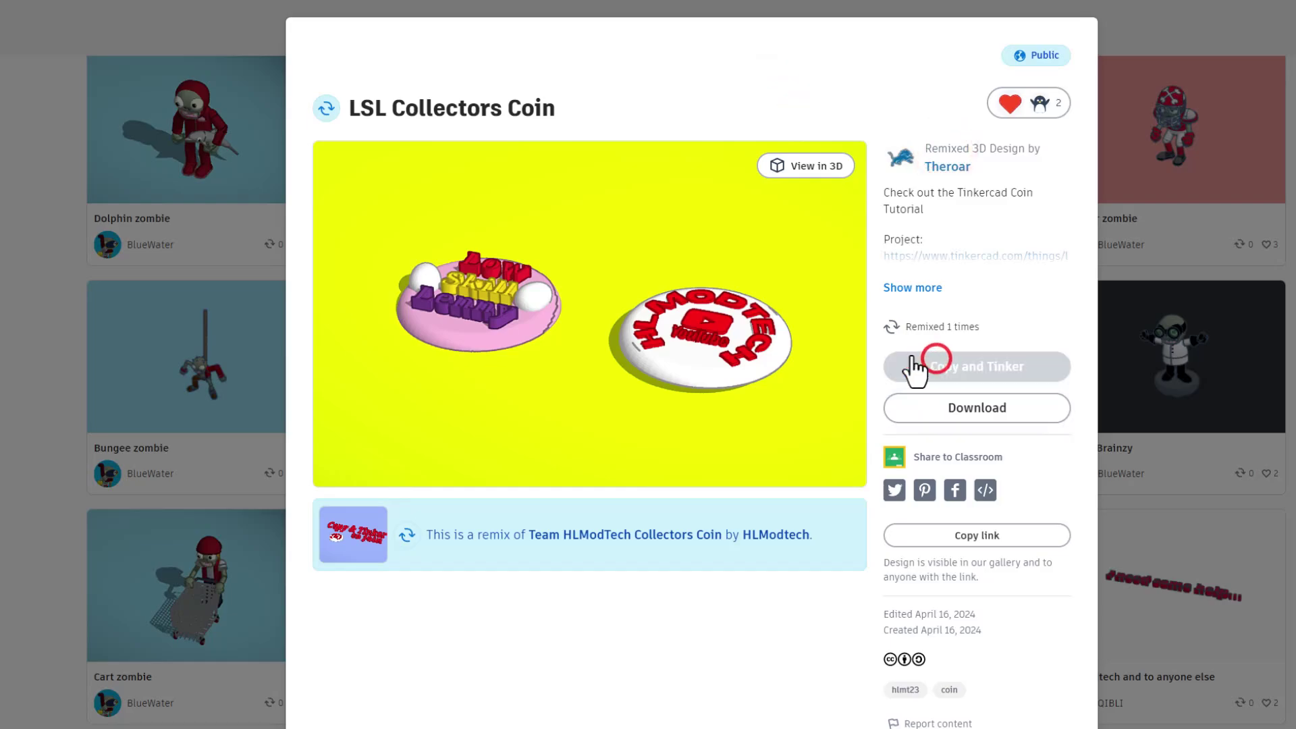
Save all parts of the pink Low Skill Lenny coin as a custom shape named "LSL Coin" in Your Creations.
drag(424, 314, 608, 558)
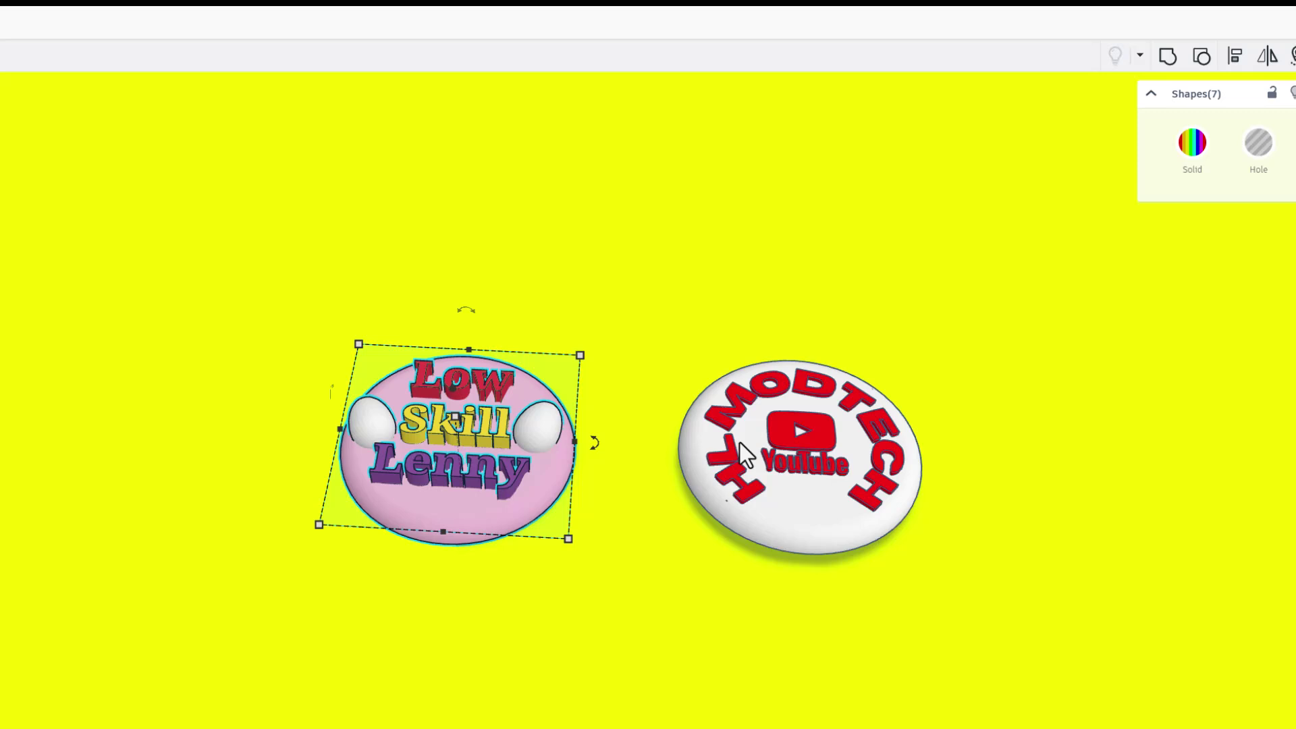
click(1160, 162)
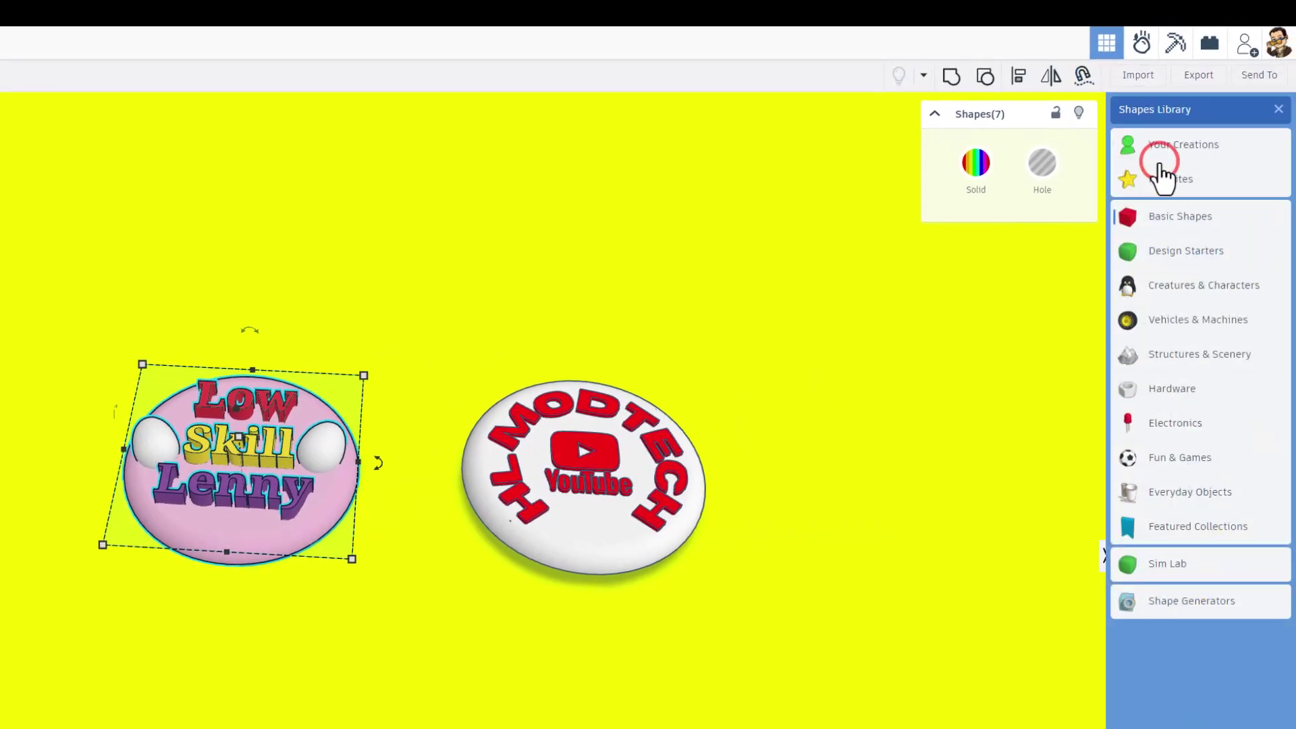
click(1164, 145)
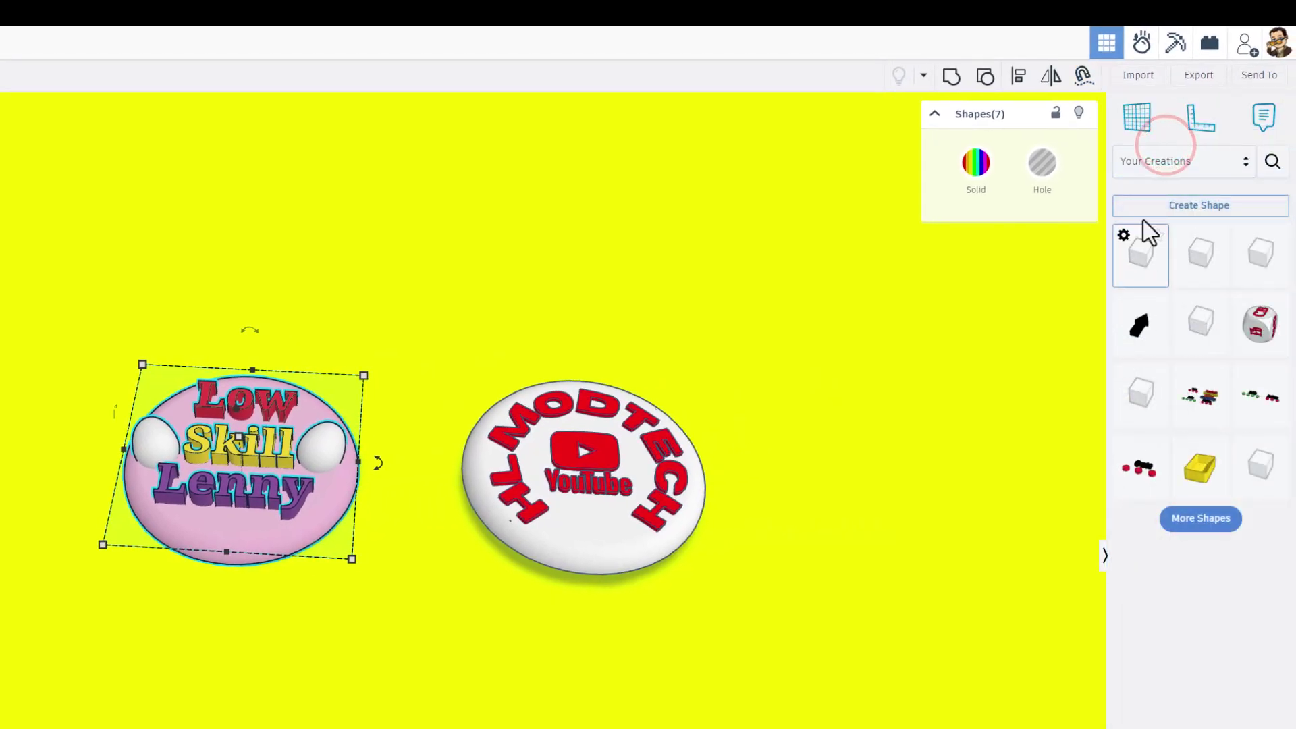
click(1179, 209)
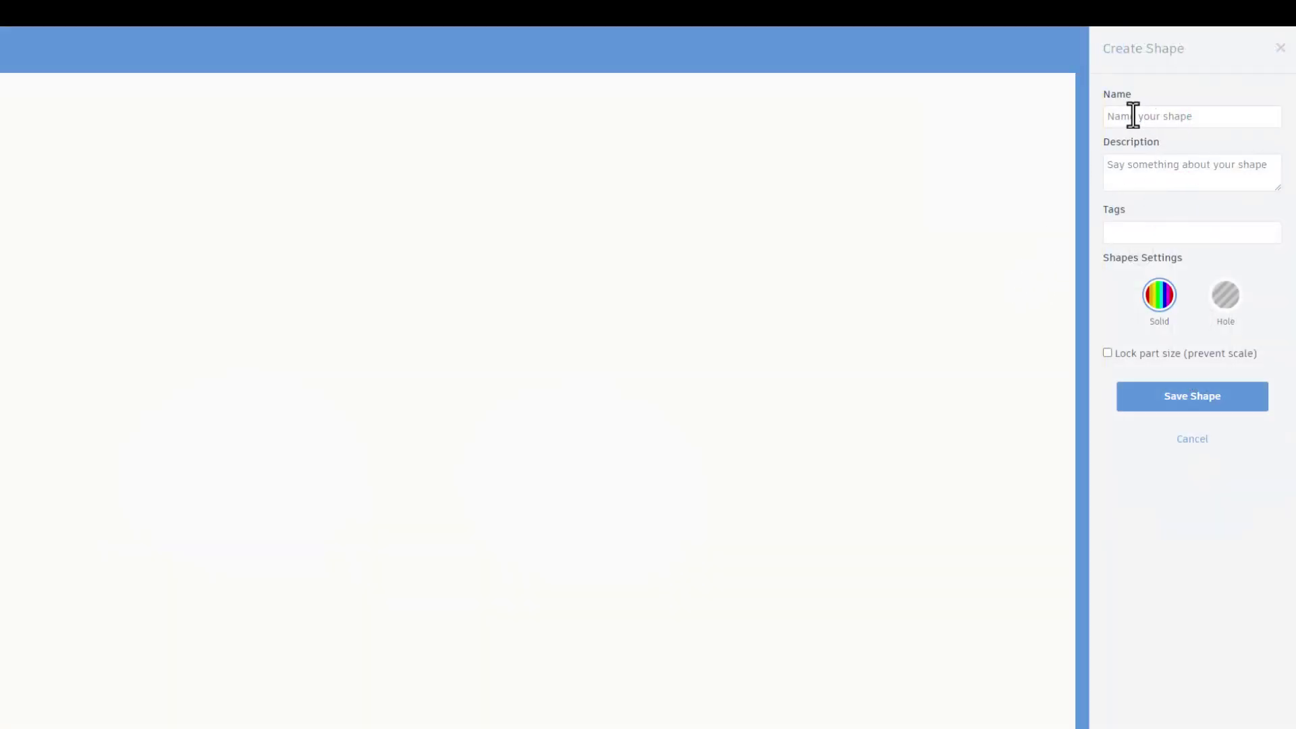
click(1130, 116)
text(LSL Coin)
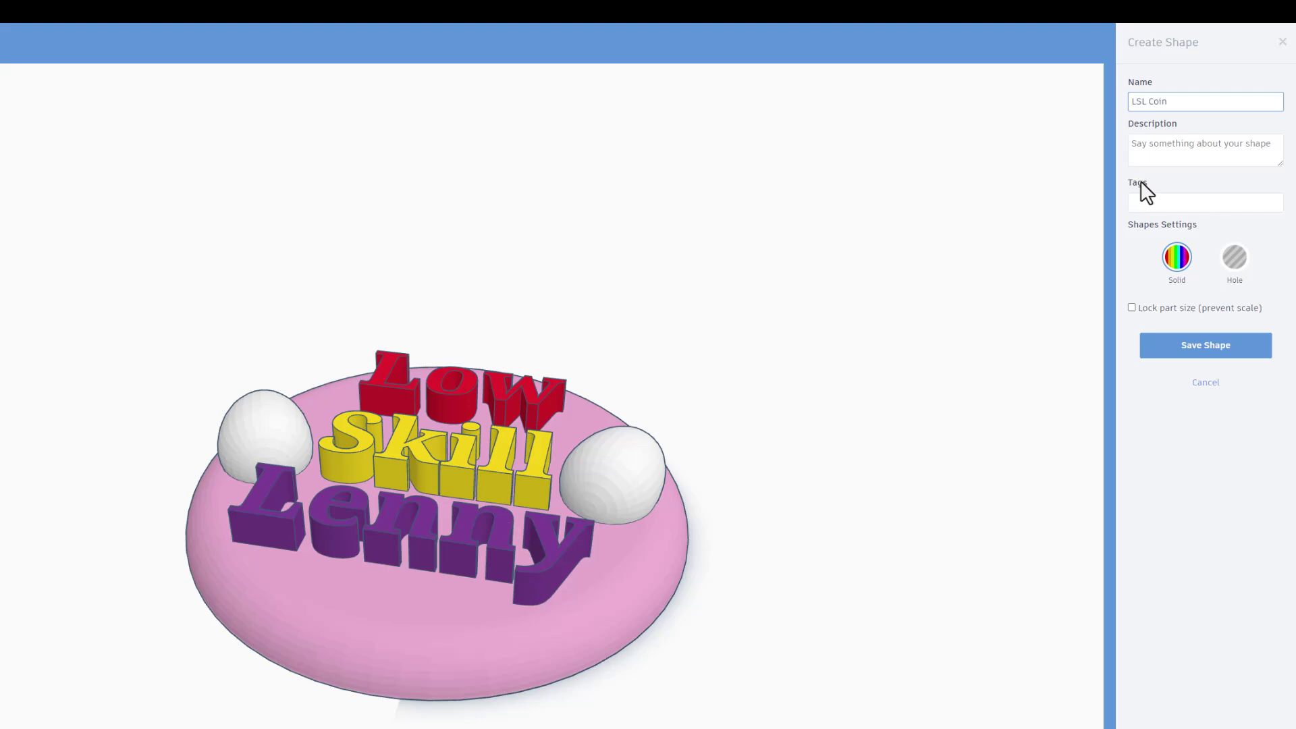
click(1163, 405)
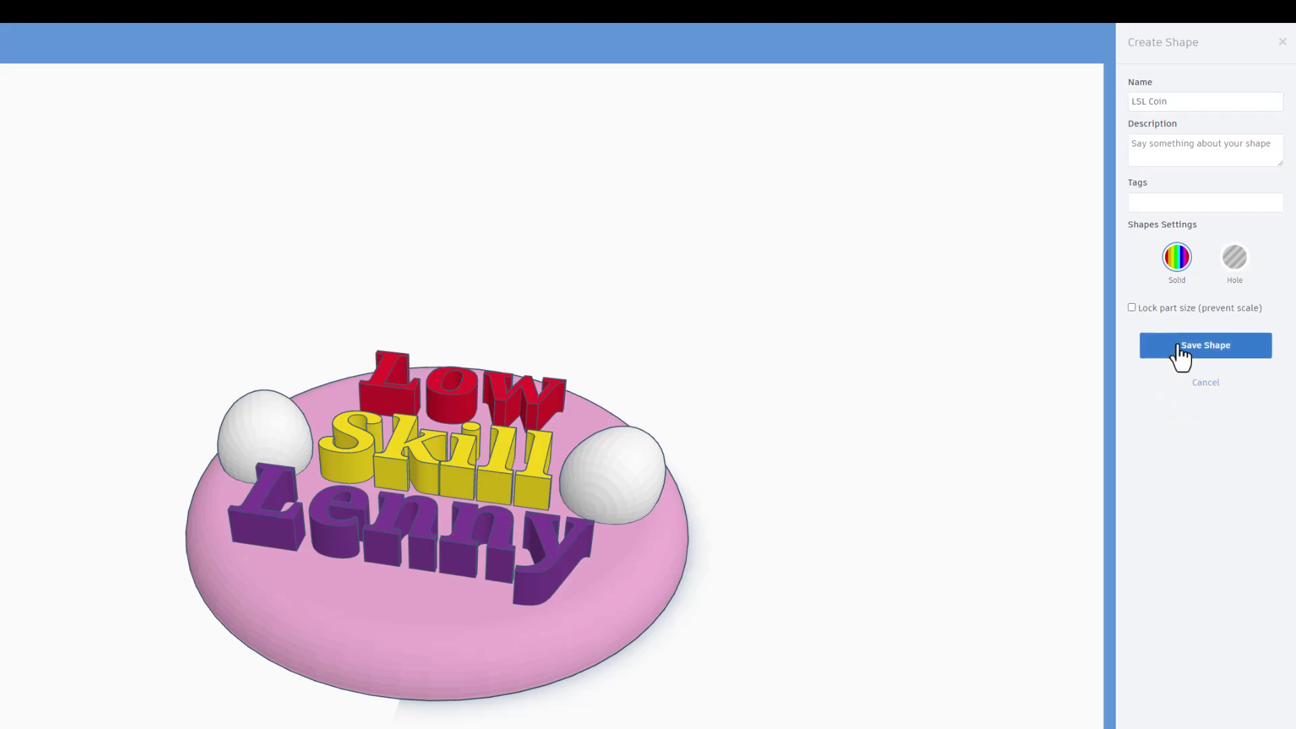
click(1178, 345)
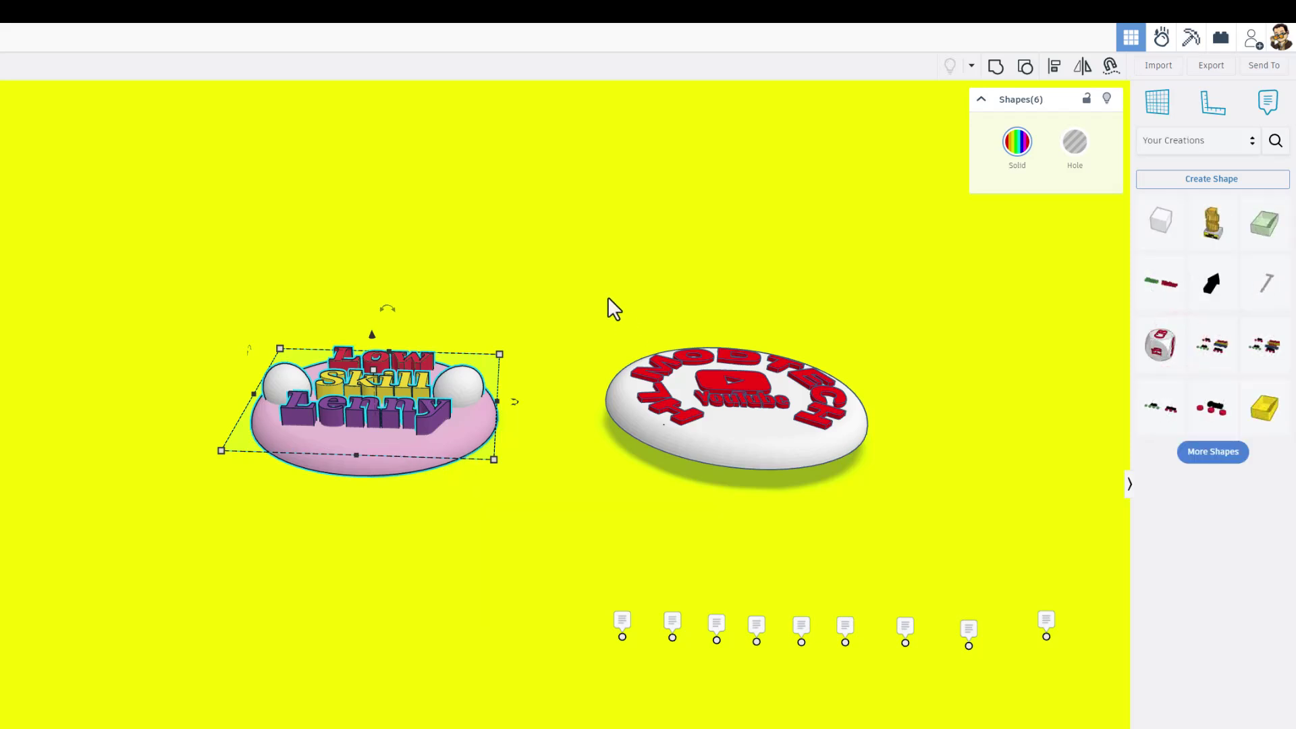
Return to the designs dashboard, create a new 3D design and name it "coin display case".
right_drag(379, 443, 314, 478)
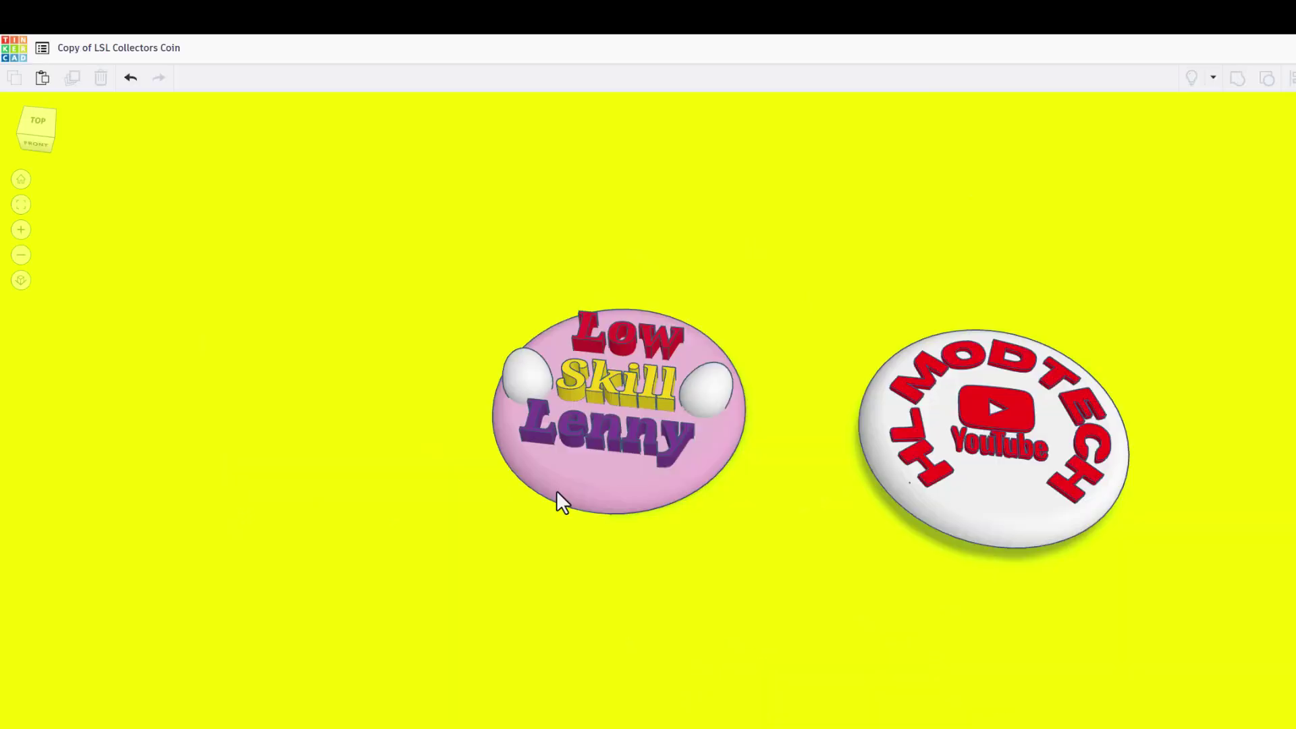
click(12, 54)
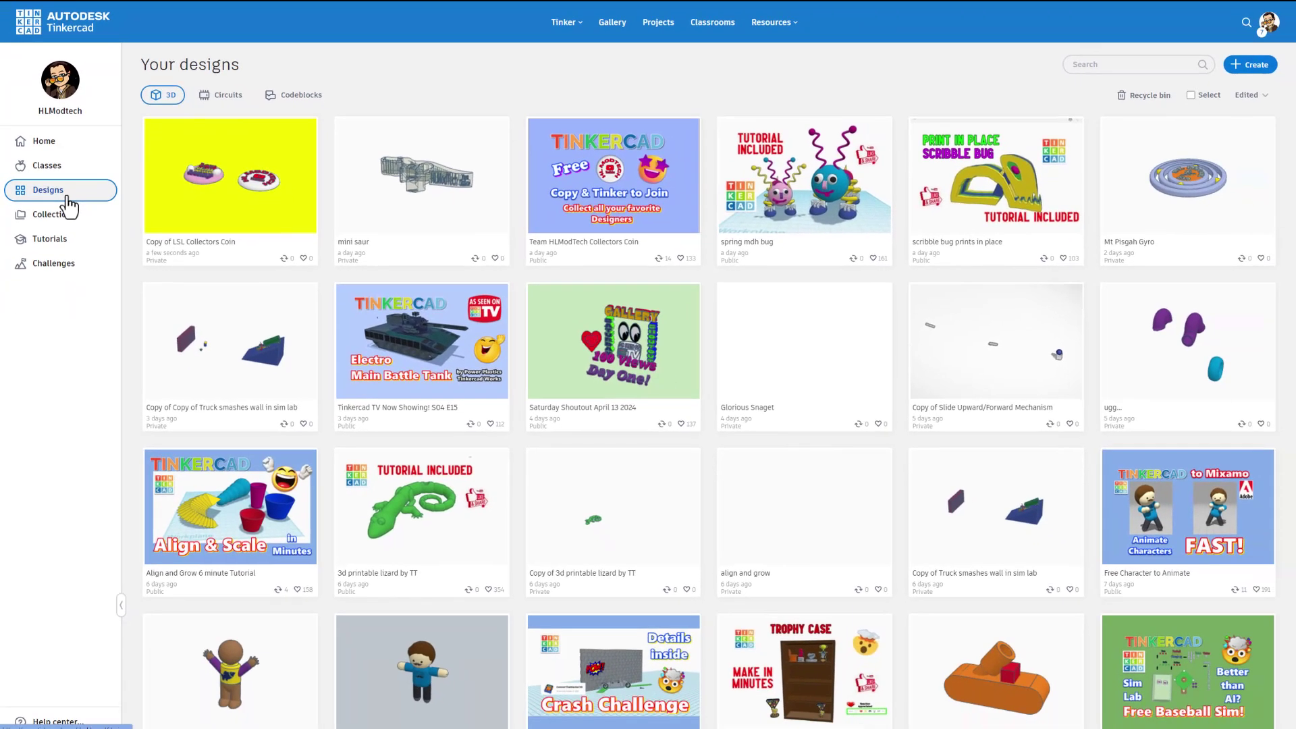
click(1247, 63)
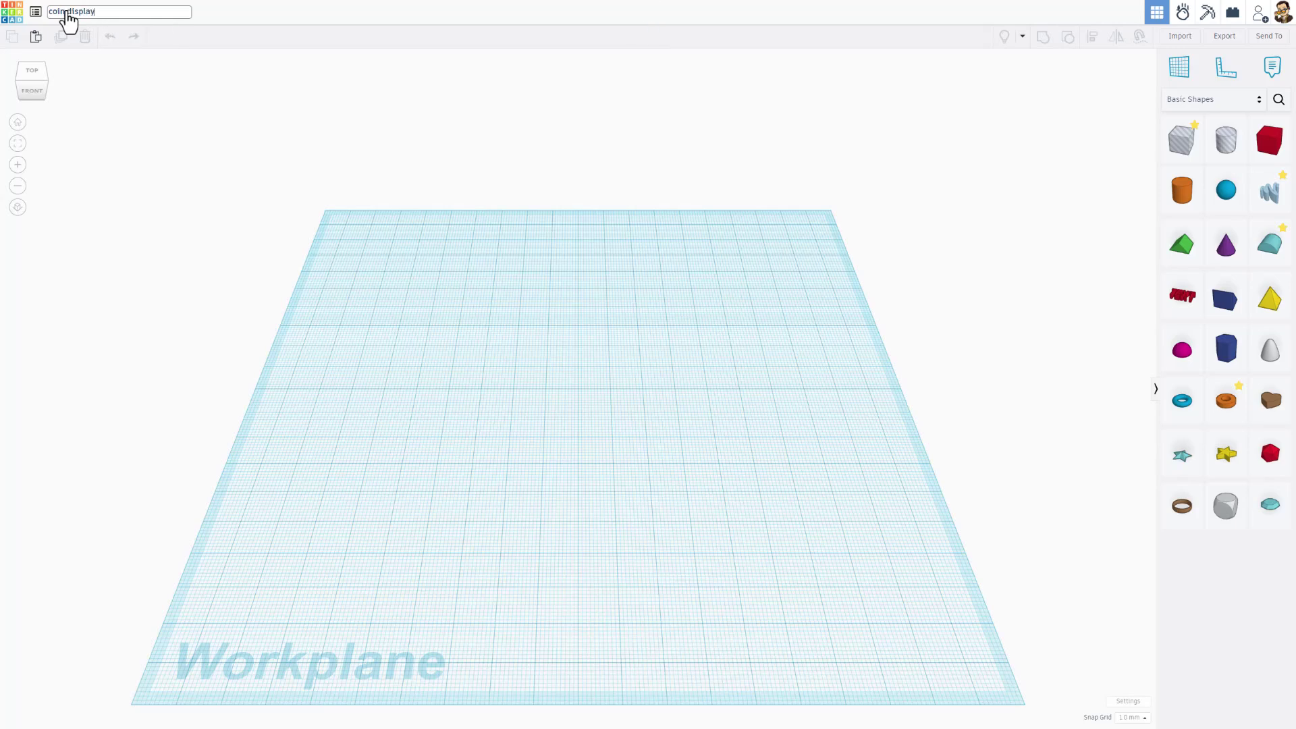
key(Return)
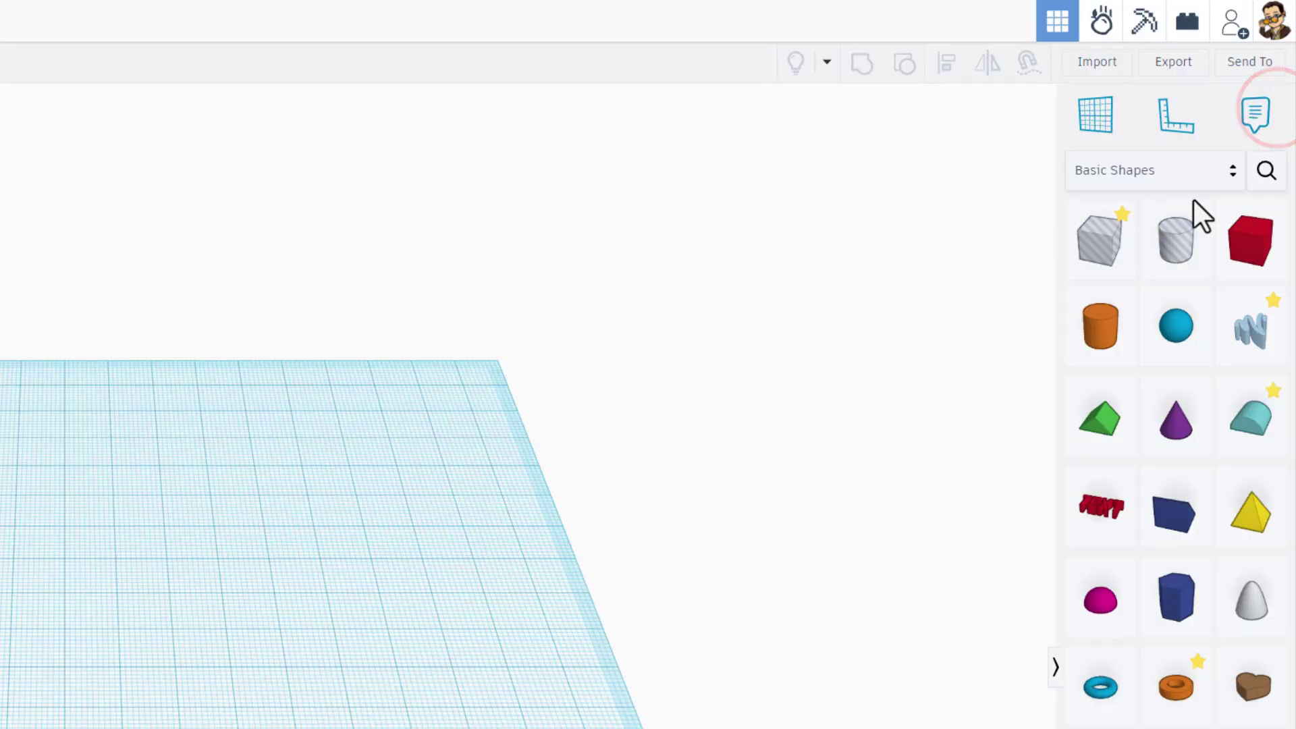
Search the community shapes for "grid", place a Polygon Grid on the workplane and set its polygon sides to 32.
click(1266, 174)
click(1114, 101)
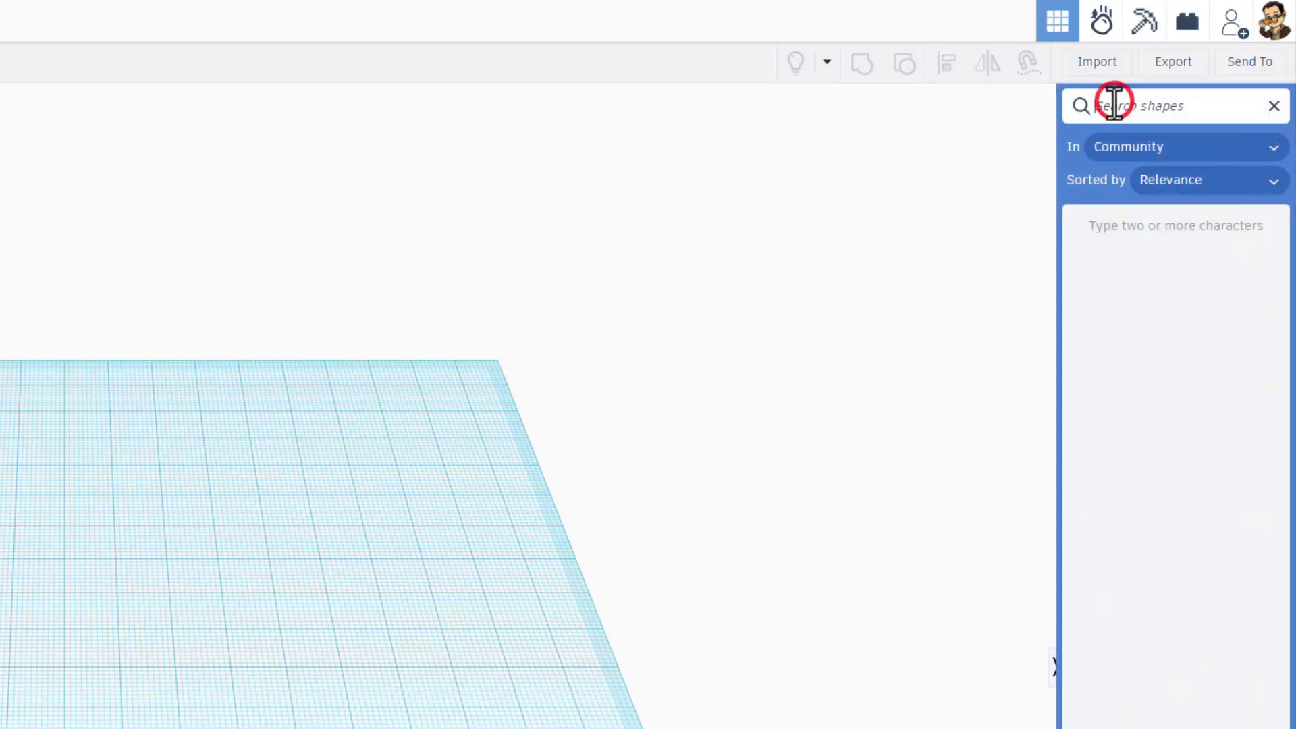
text(grid)
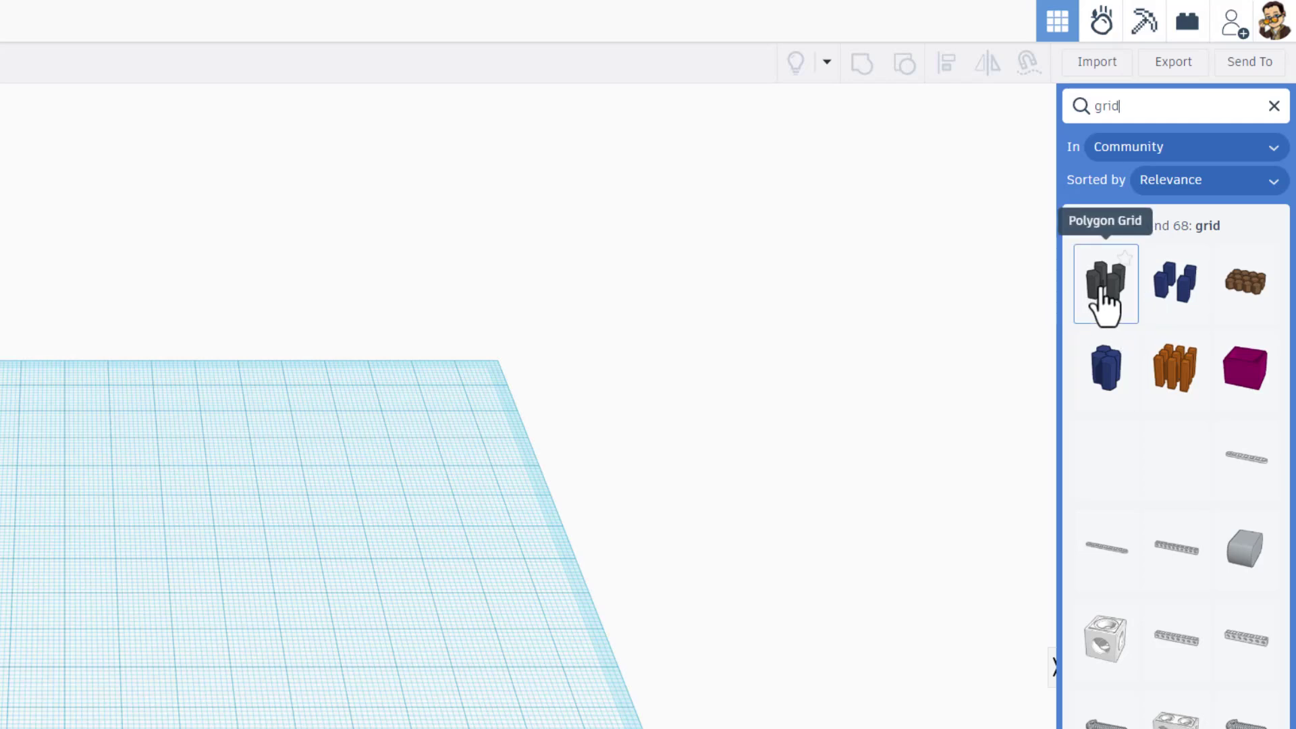
drag(1106, 307, 0, 600)
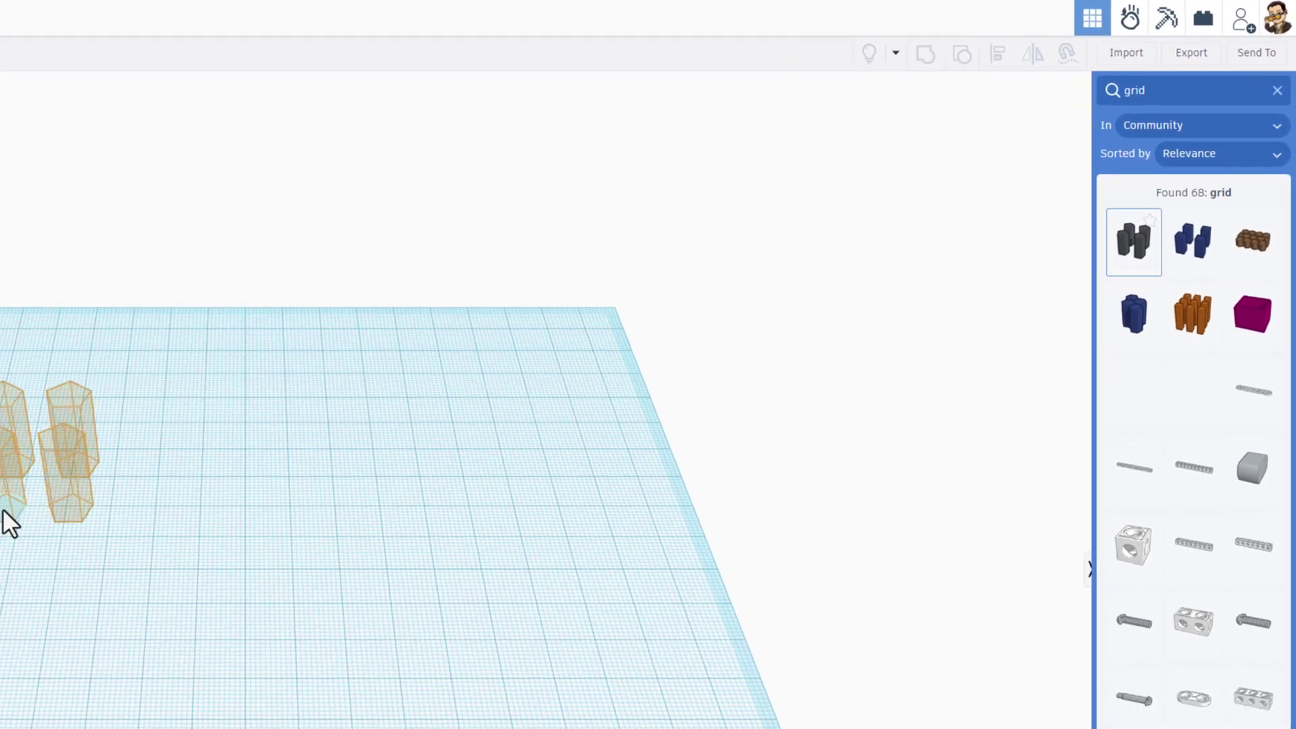
drag(3, 509, 6, 473)
right_drag(6, 473, 0, 478)
key(BackSpace)
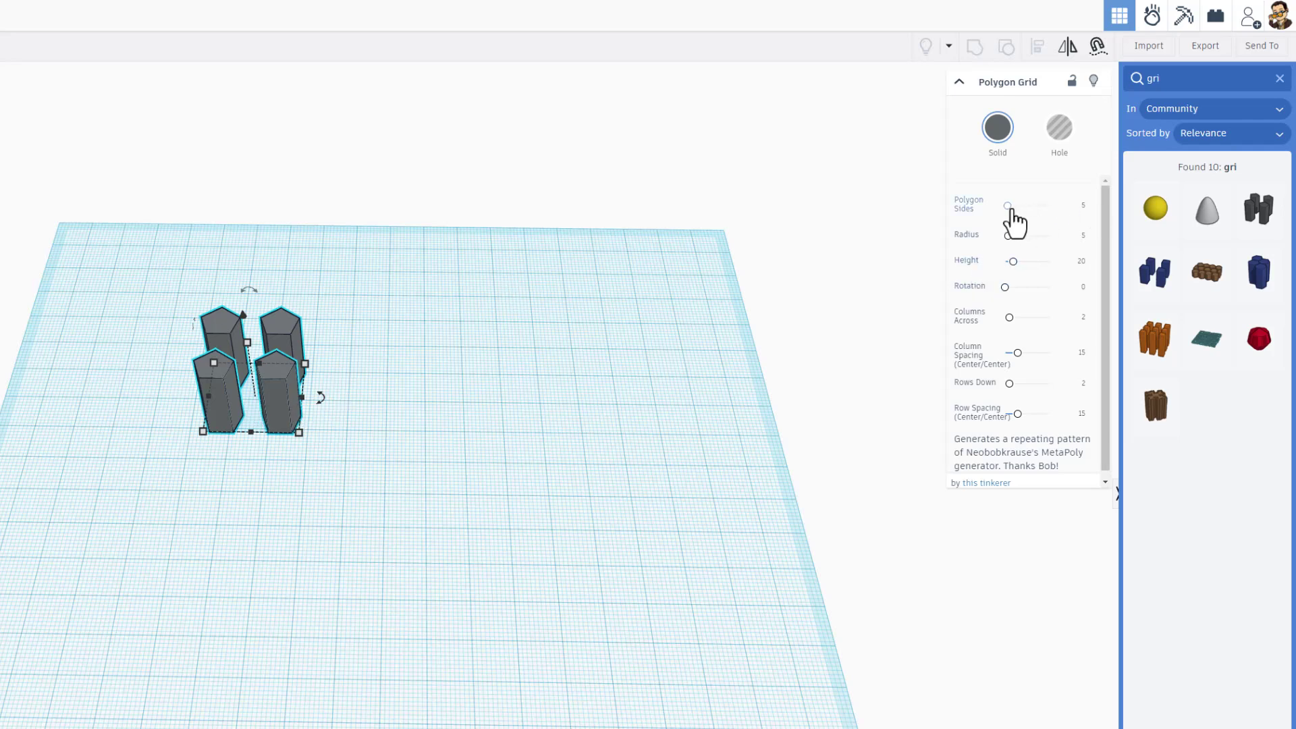
drag(1007, 205, 1087, 205)
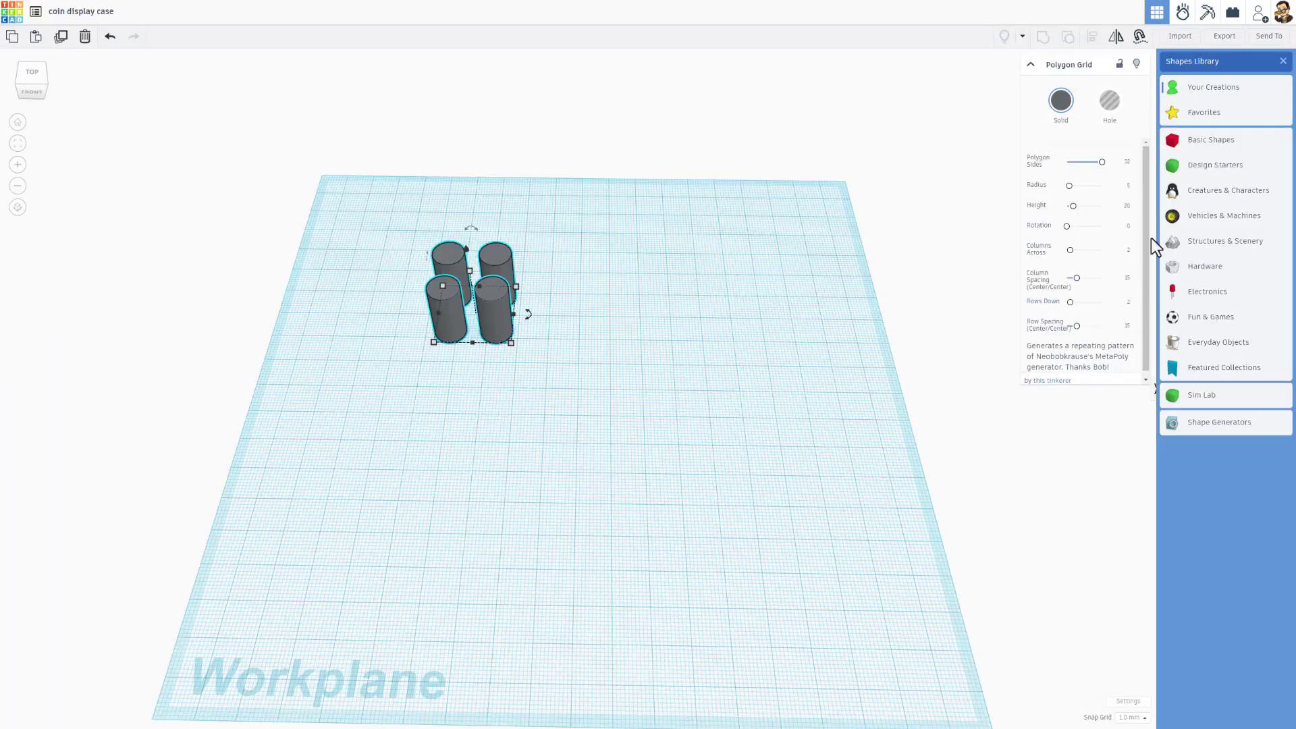
Place the saved LSL Coin beside the polygon grid and scale it proportionally to a 20 mm width.
click(1209, 95)
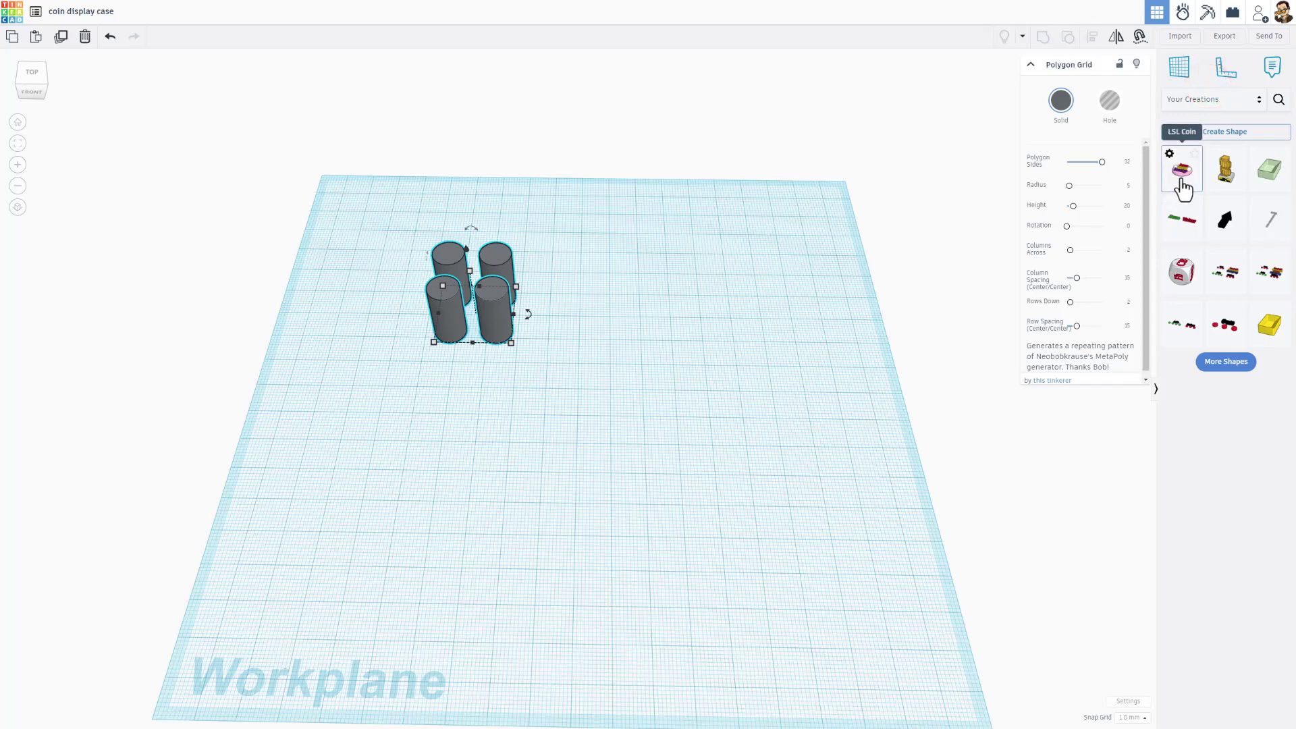
drag(1183, 189, 637, 325)
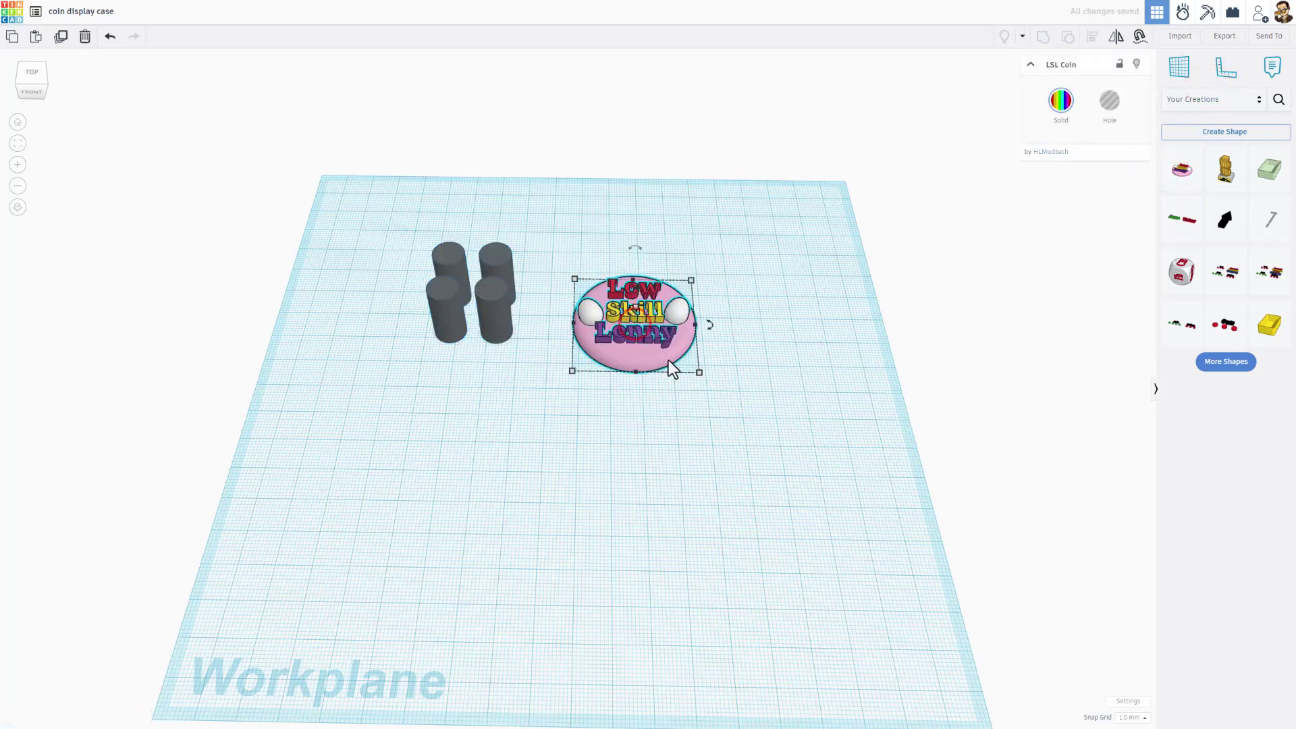
click(699, 372)
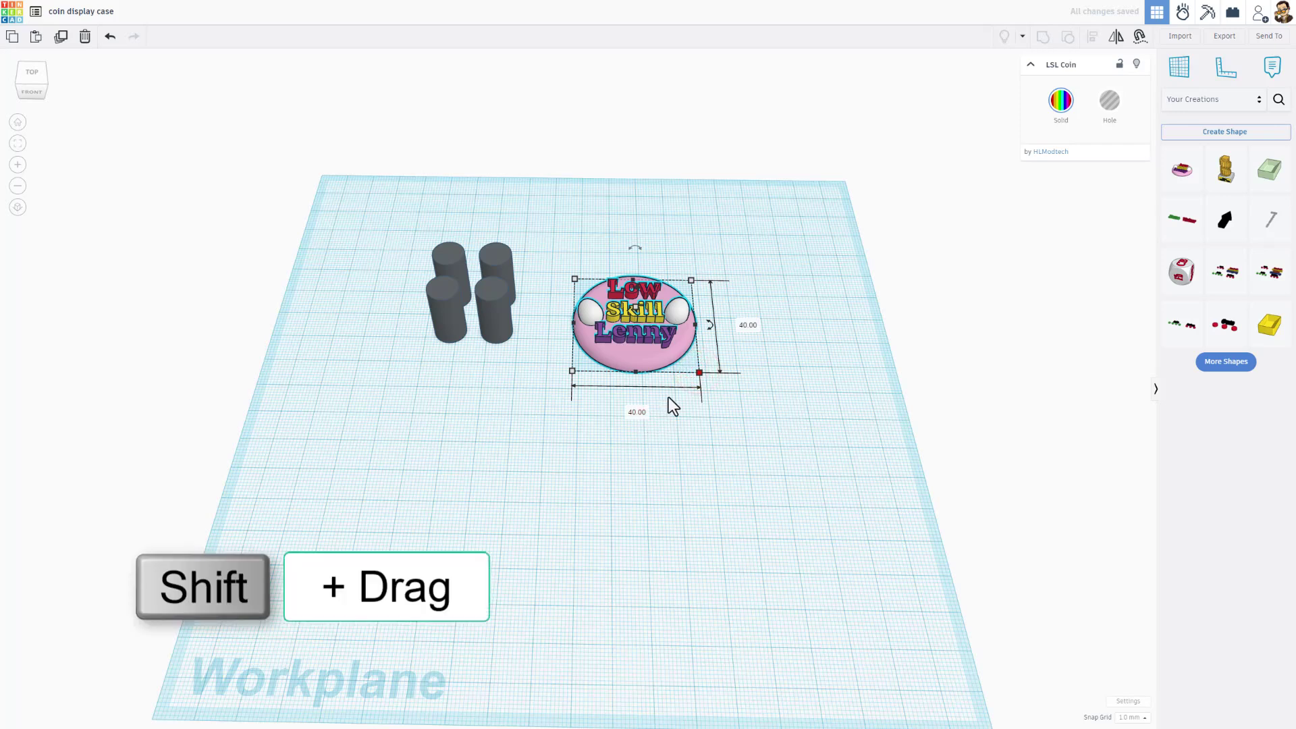
shift+drag(700, 375, 771, 426)
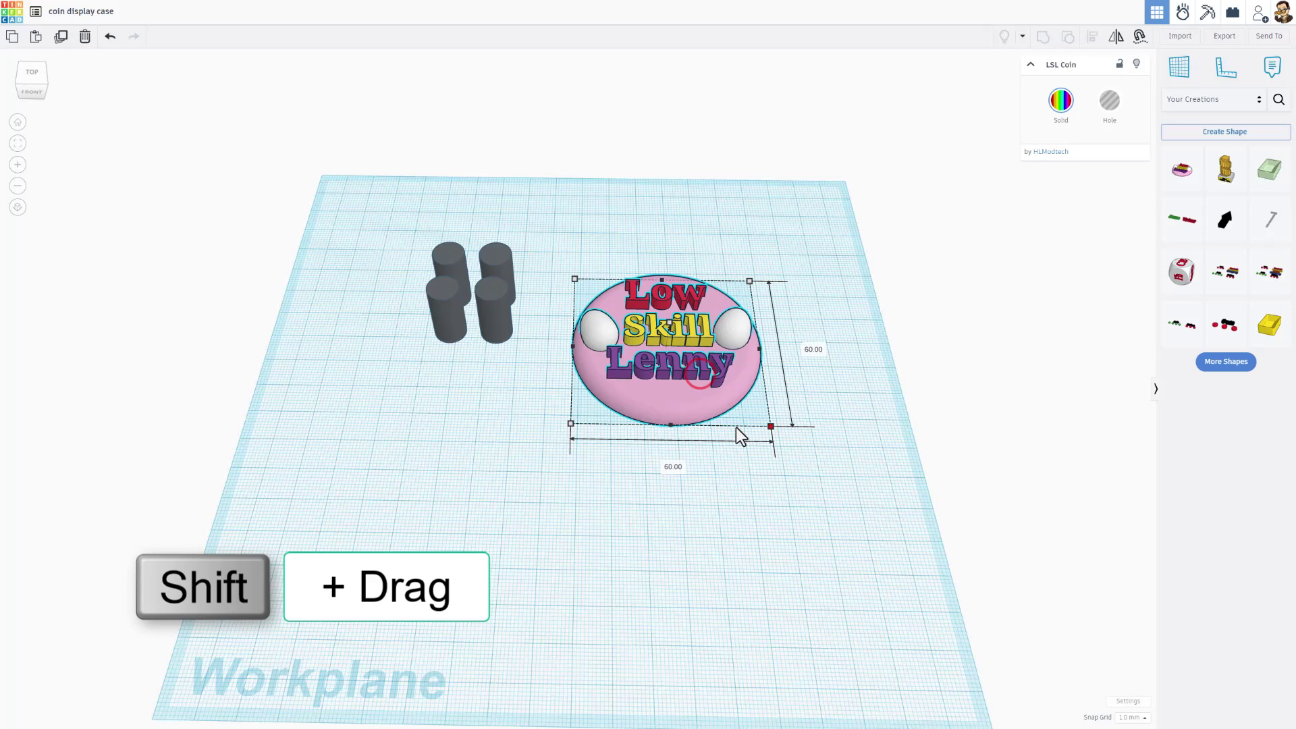
click(677, 470)
text(2)
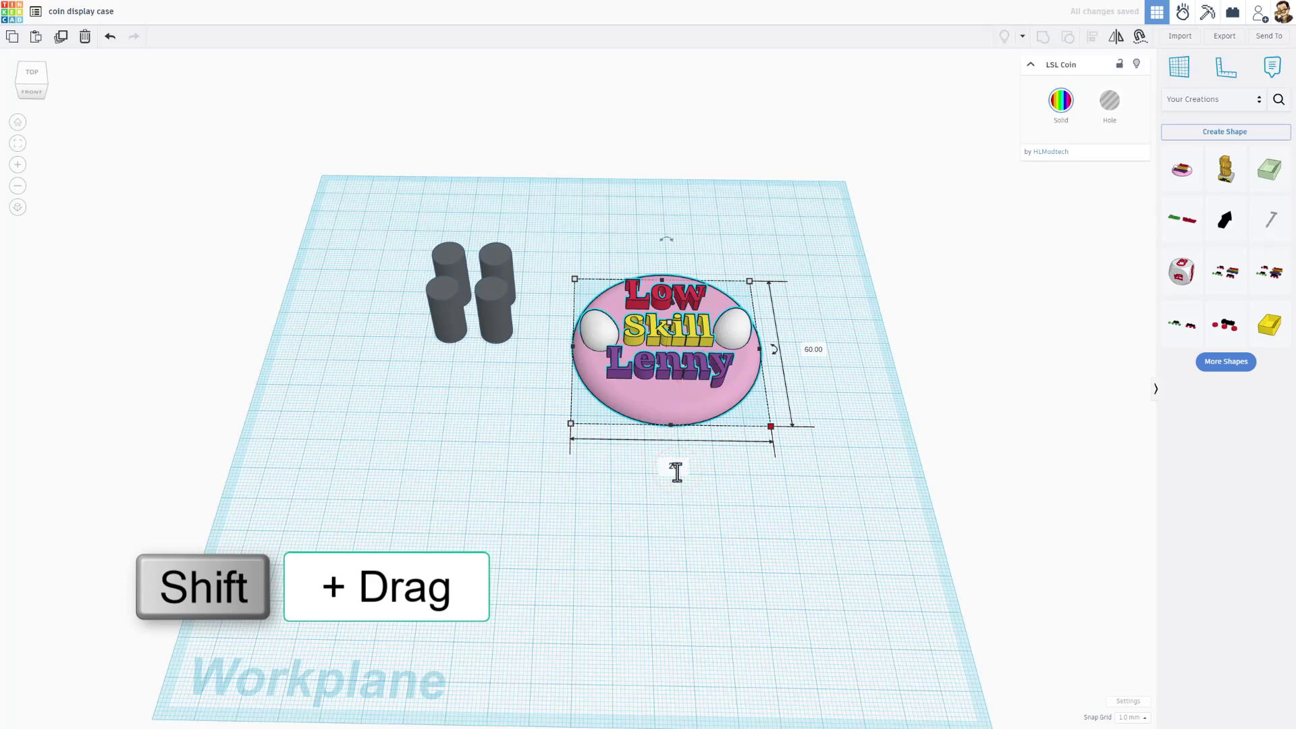
text(0)
key(Return)
Check the coin's diameter and set the Polygon Grid's radius to 10.
right_drag(561, 301, 547, 379)
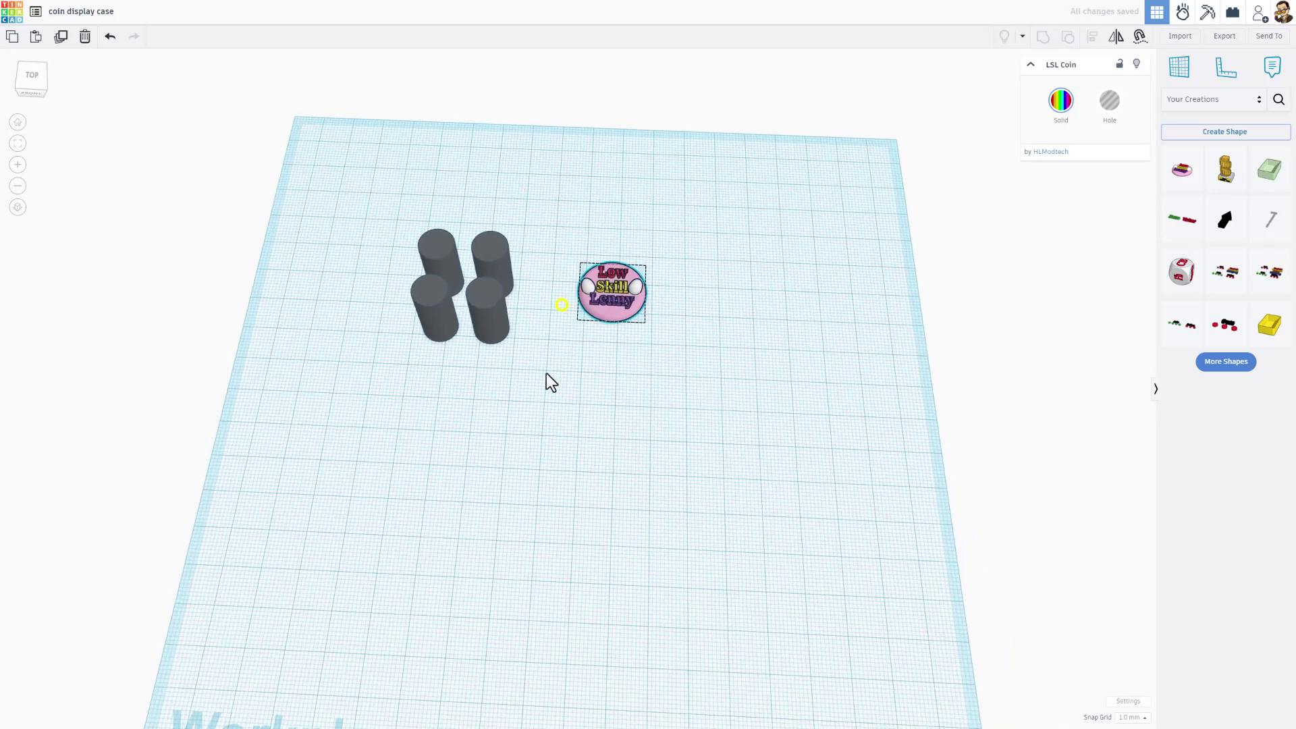
click(592, 371)
click(463, 329)
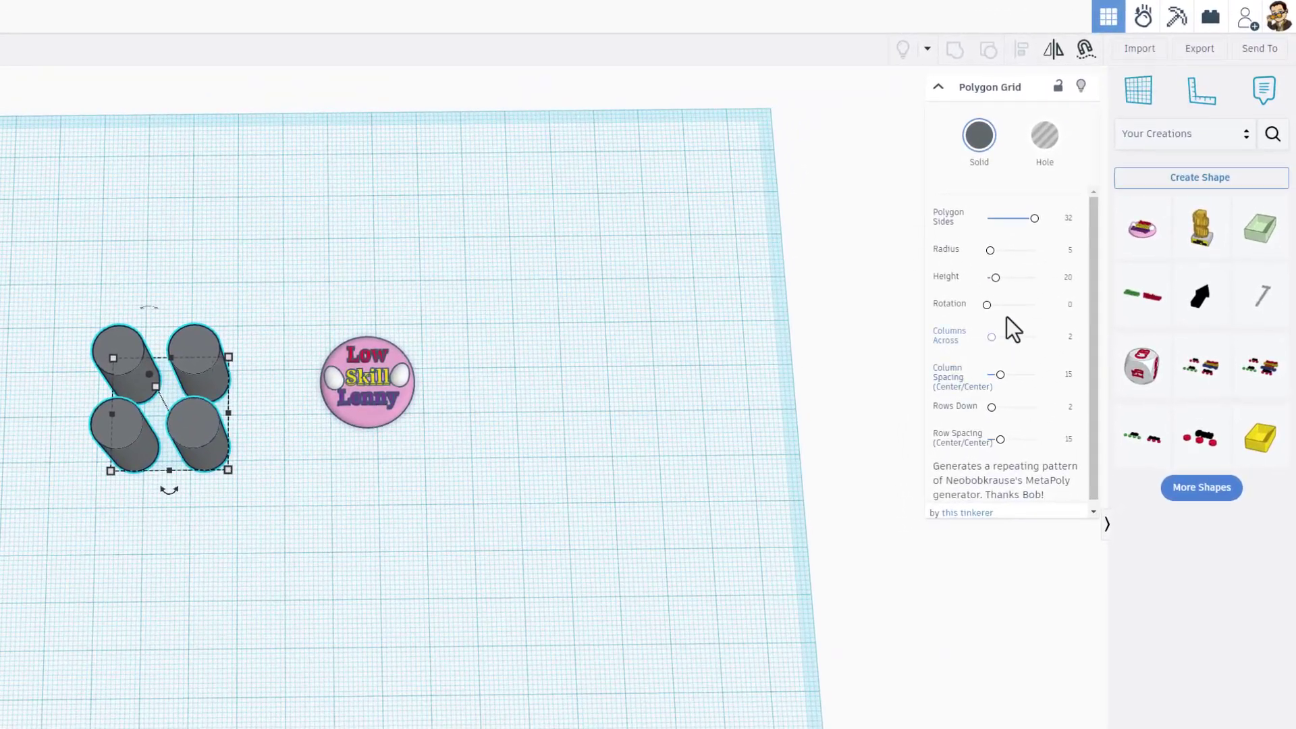
click(398, 415)
click(414, 427)
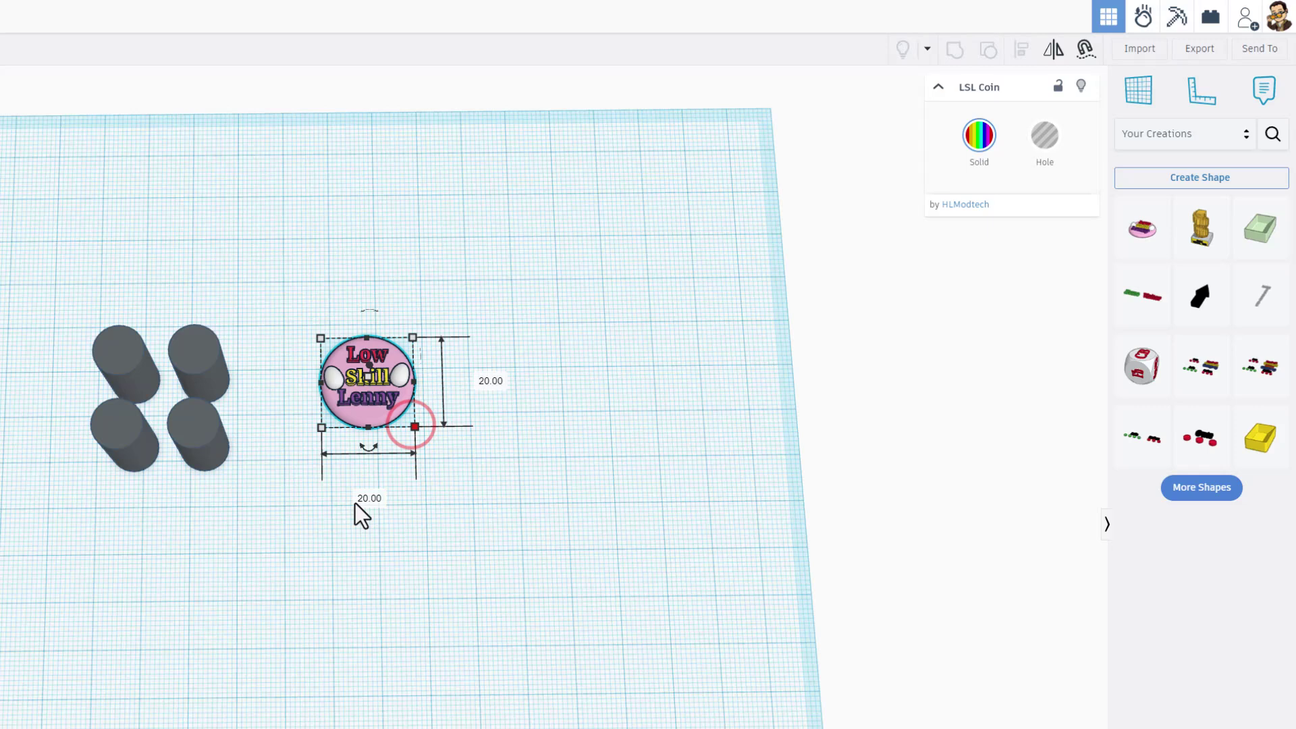
click(795, 318)
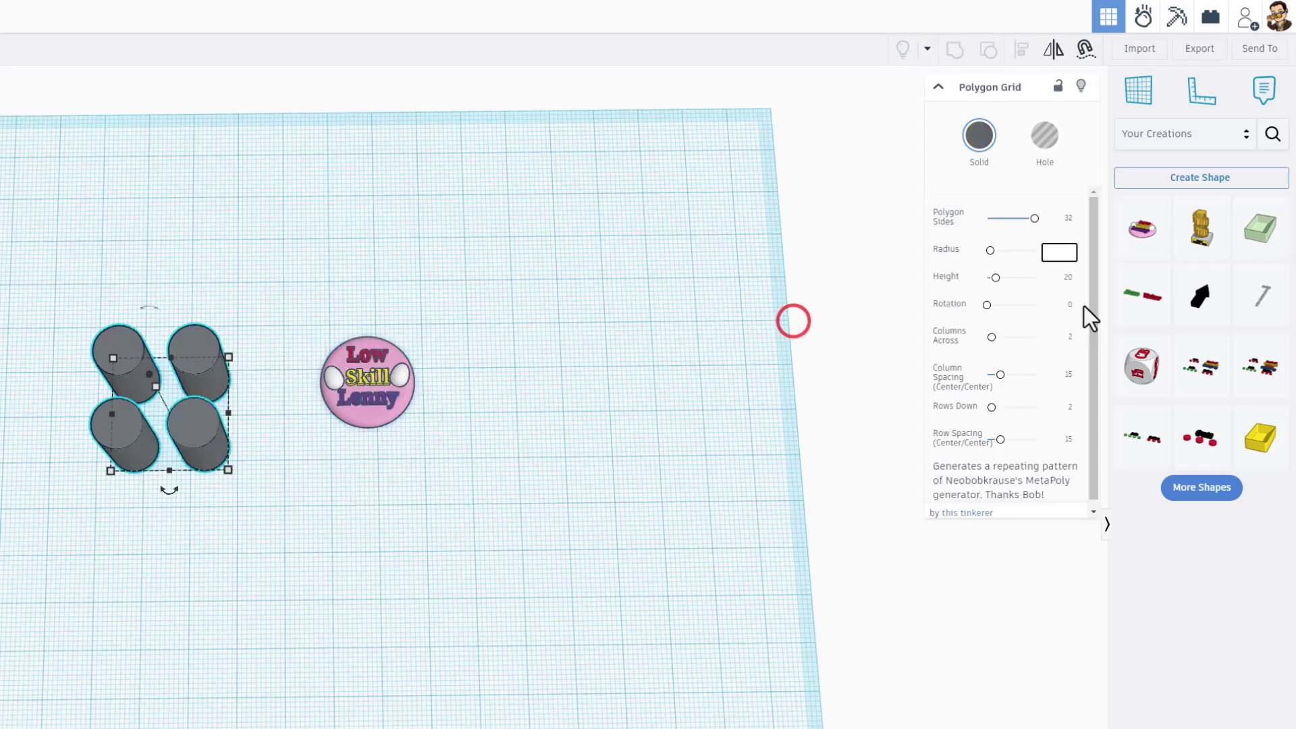
text(10)
key(Return)
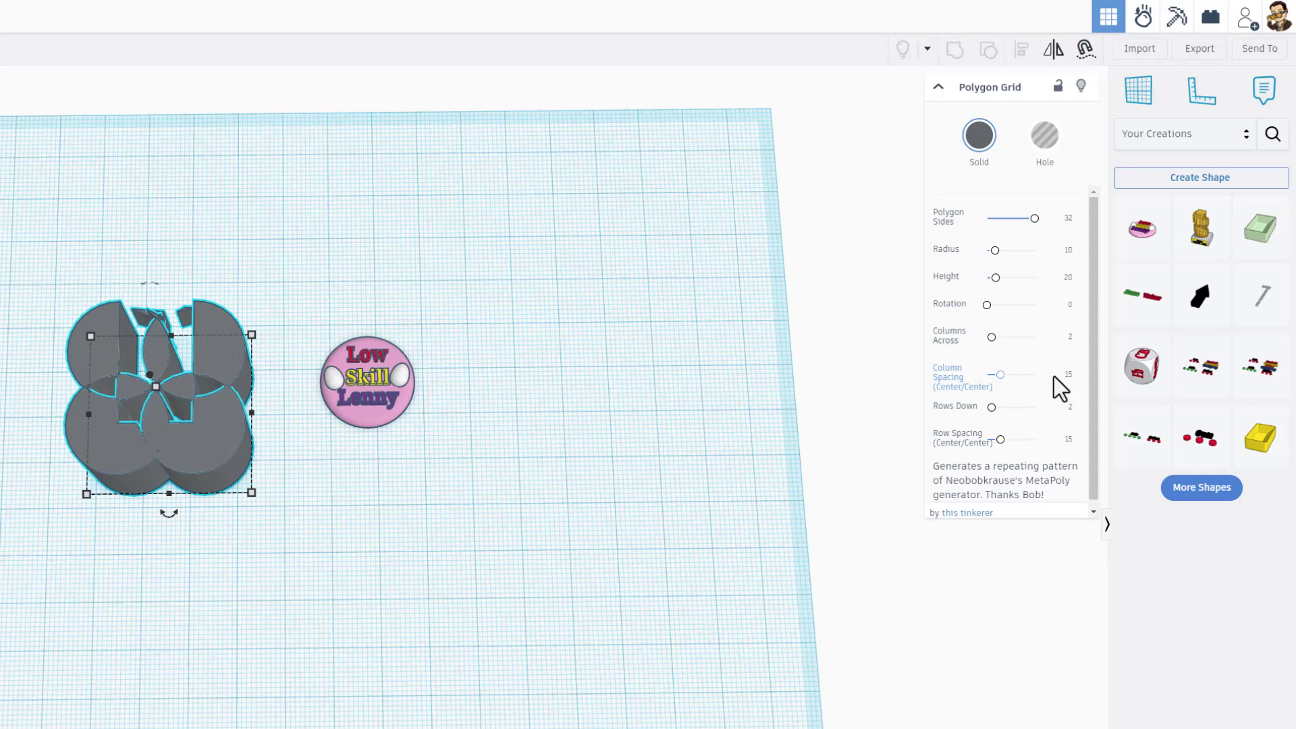
Set both the column spacing and the row spacing of the Polygon Grid to 22.
click(1071, 374)
text(22)
key(Return)
text(22)
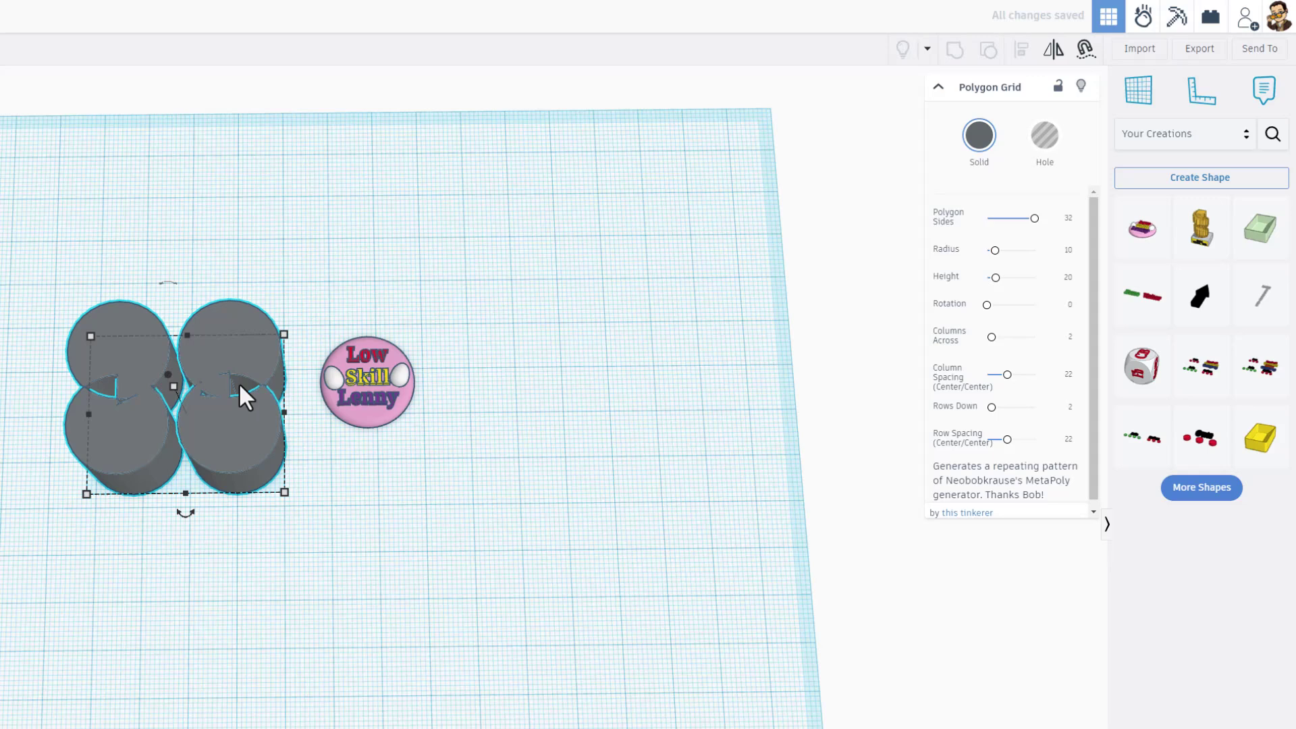
Set the Polygon Grid to 6 columns across and 6 rows down.
click(1069, 339)
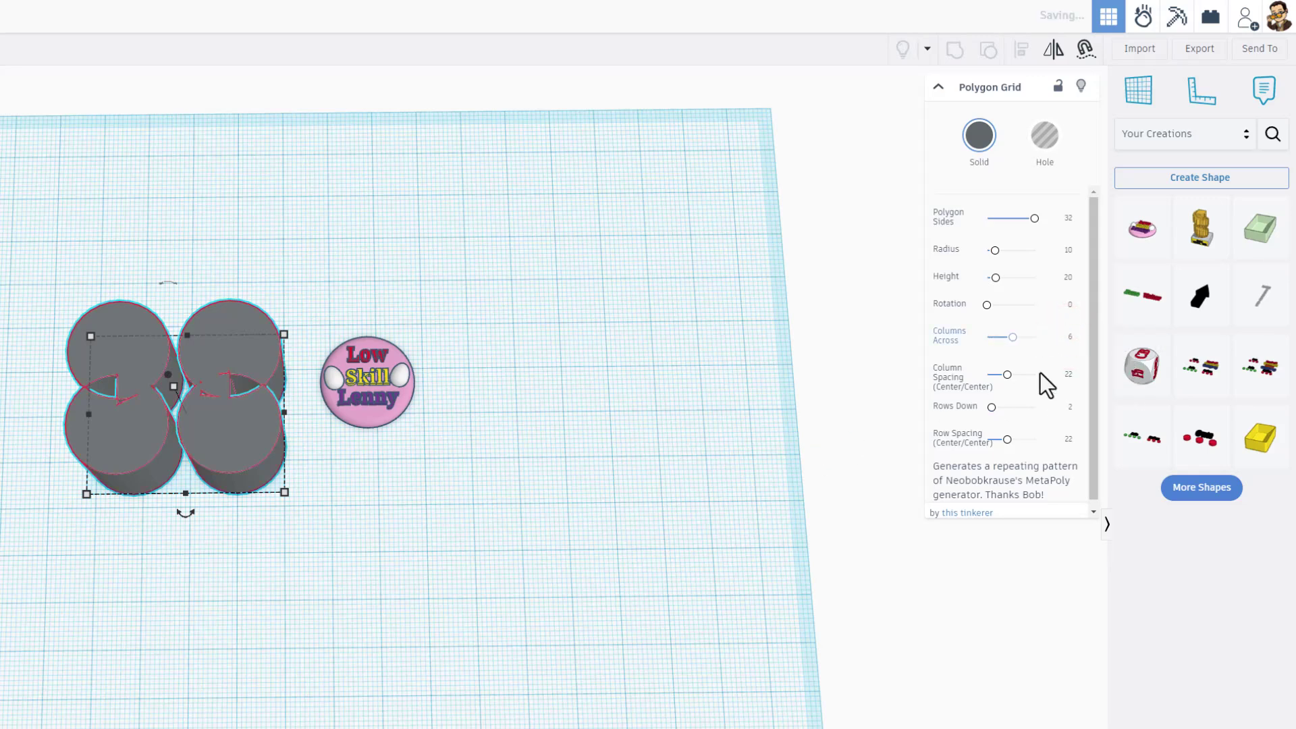
click(1068, 407)
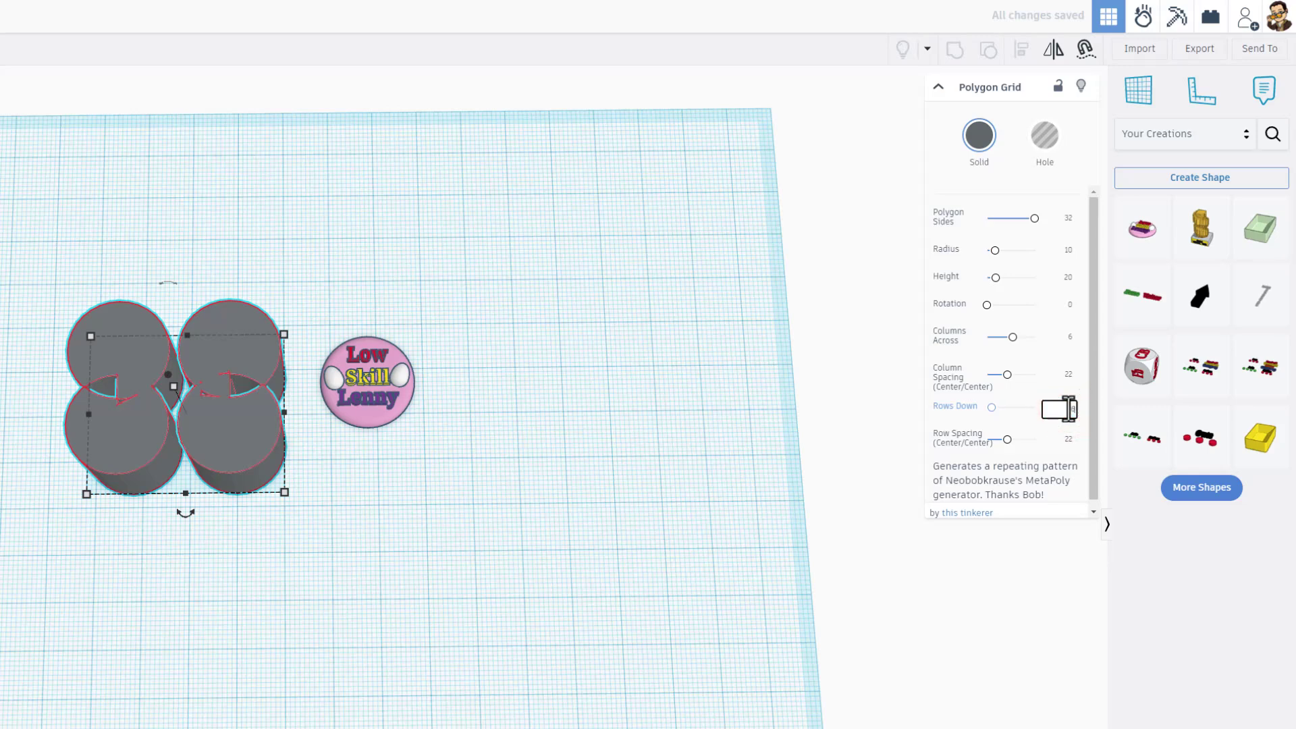
text(6)
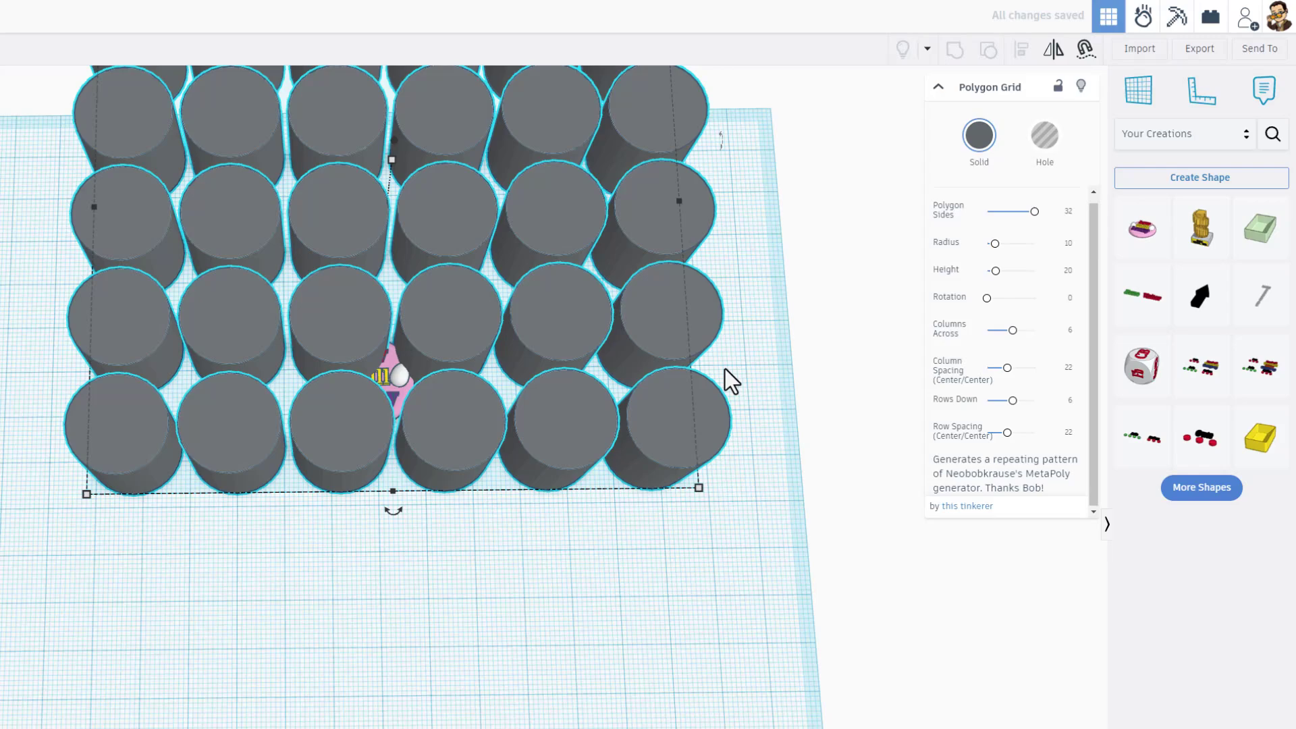
Turn the 6 by 6 Polygon Grid into a hole and deselect it.
middle_drag(540, 401, 407, 646)
right_drag(407, 645, 439, 560)
key(h)
right_drag(571, 446, 386, 477)
click(630, 403)
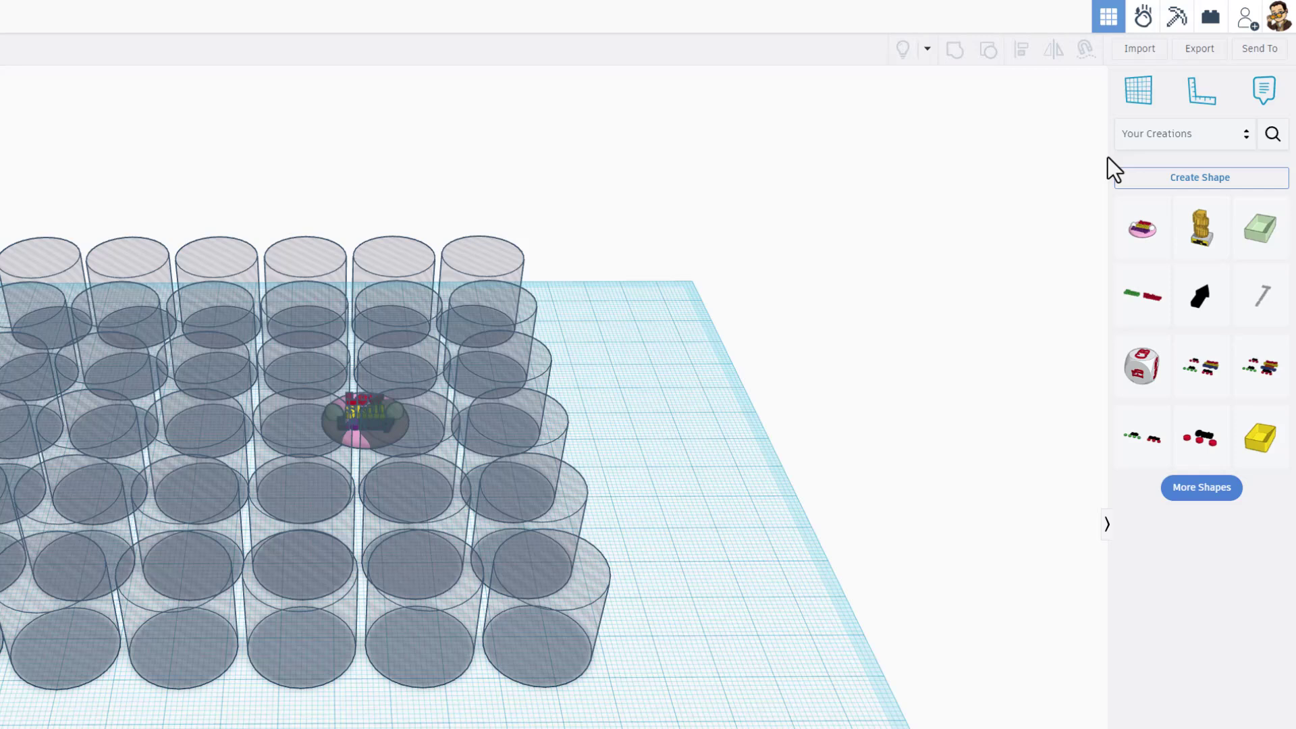
Search the community shapes for "soft" and place a SoftBox on the workplane beside the cylinder grid.
click(1170, 138)
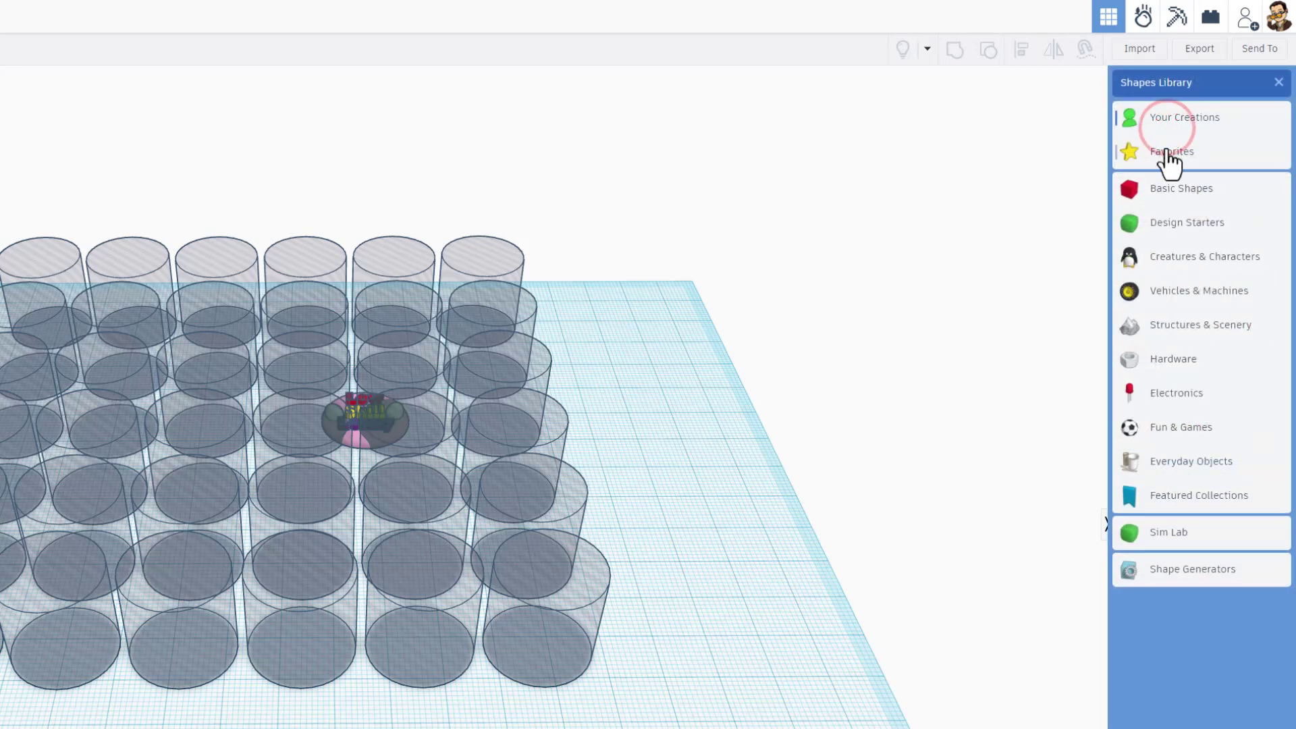
click(1164, 183)
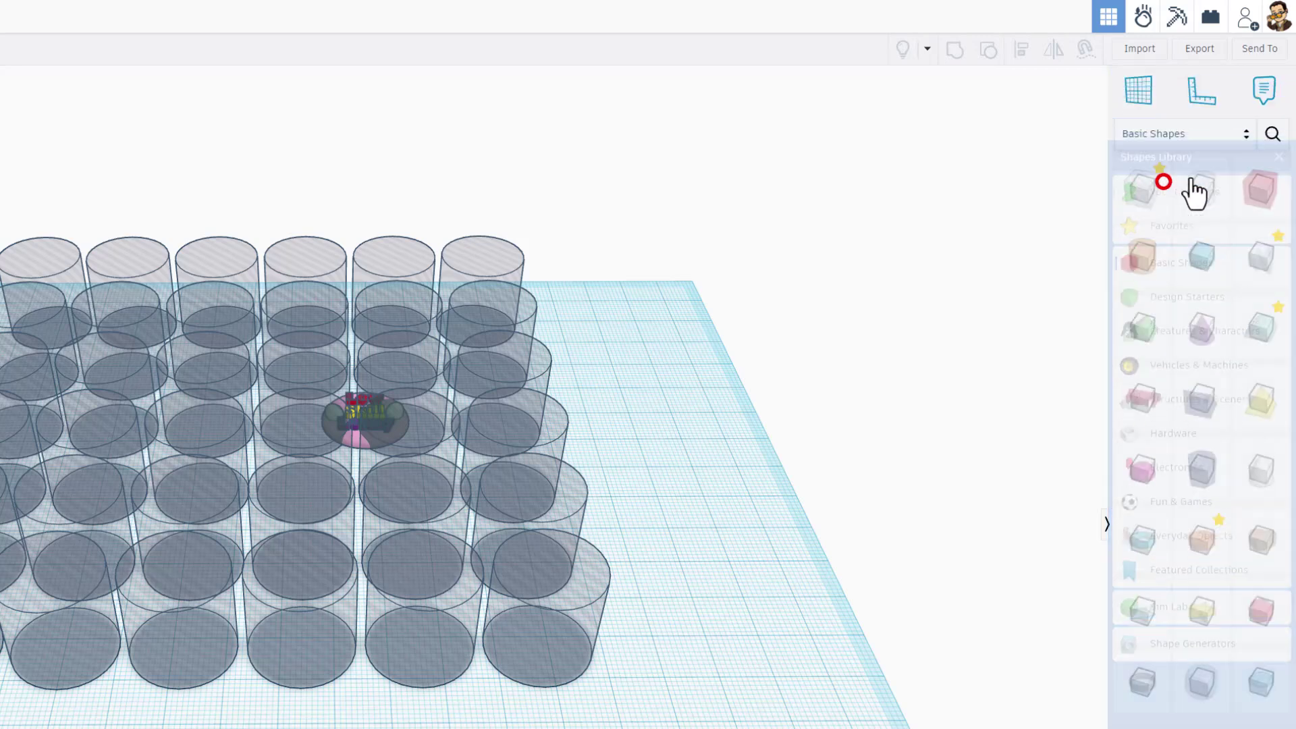
click(1273, 133)
click(1166, 89)
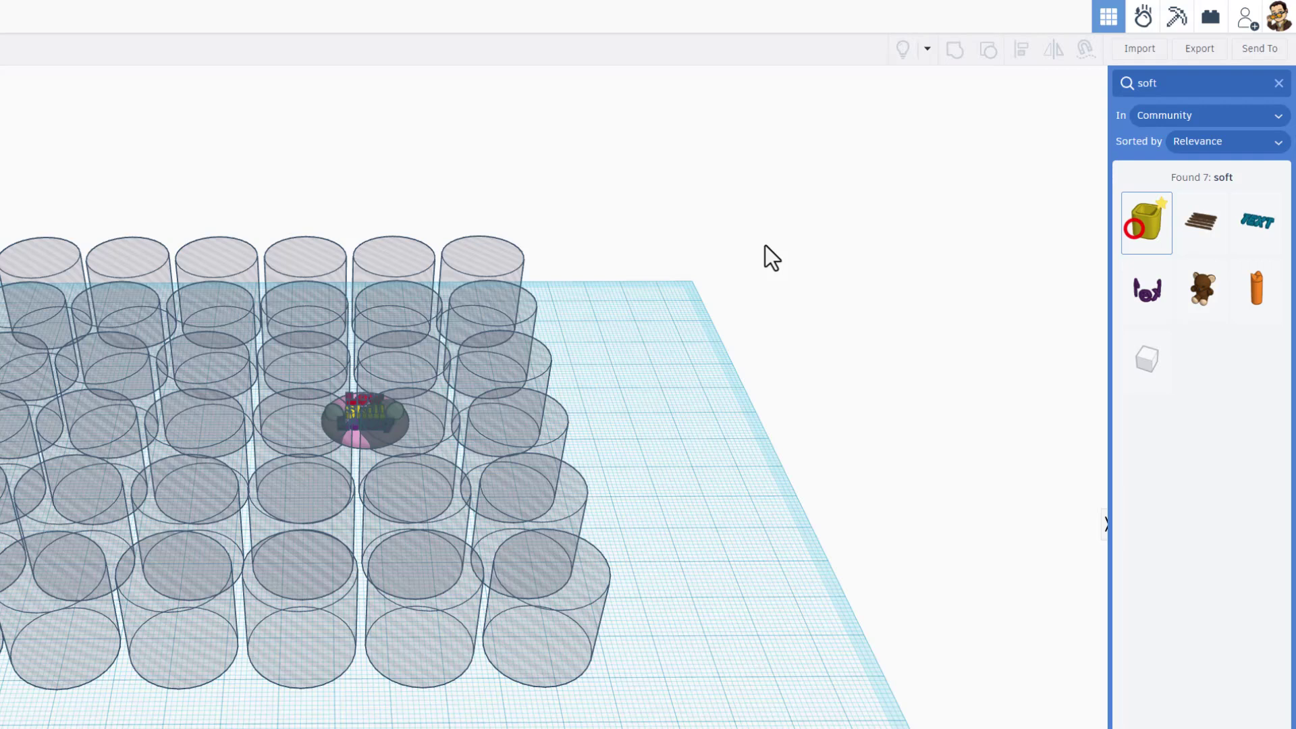
click(605, 362)
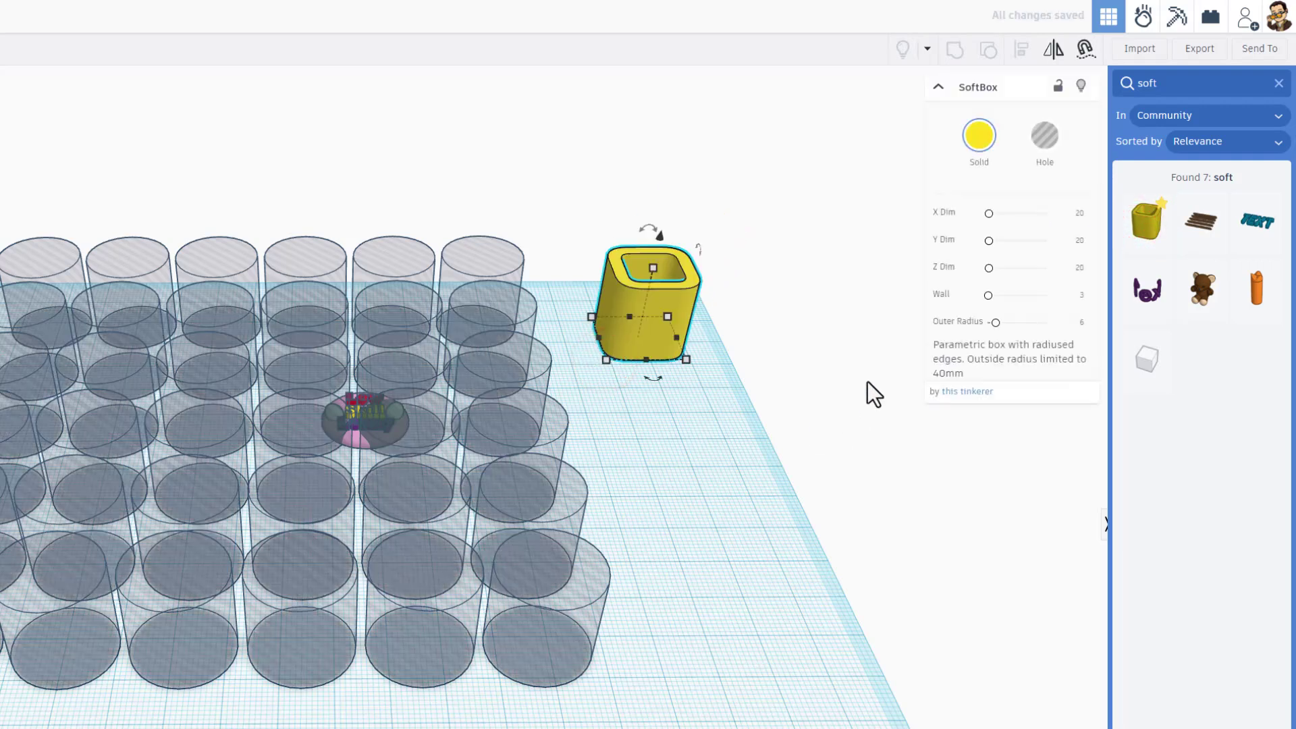
Set the SoftBox's X and Y dimensions to 140 and move it over the grid so it surrounds the cylinders.
click(1080, 214)
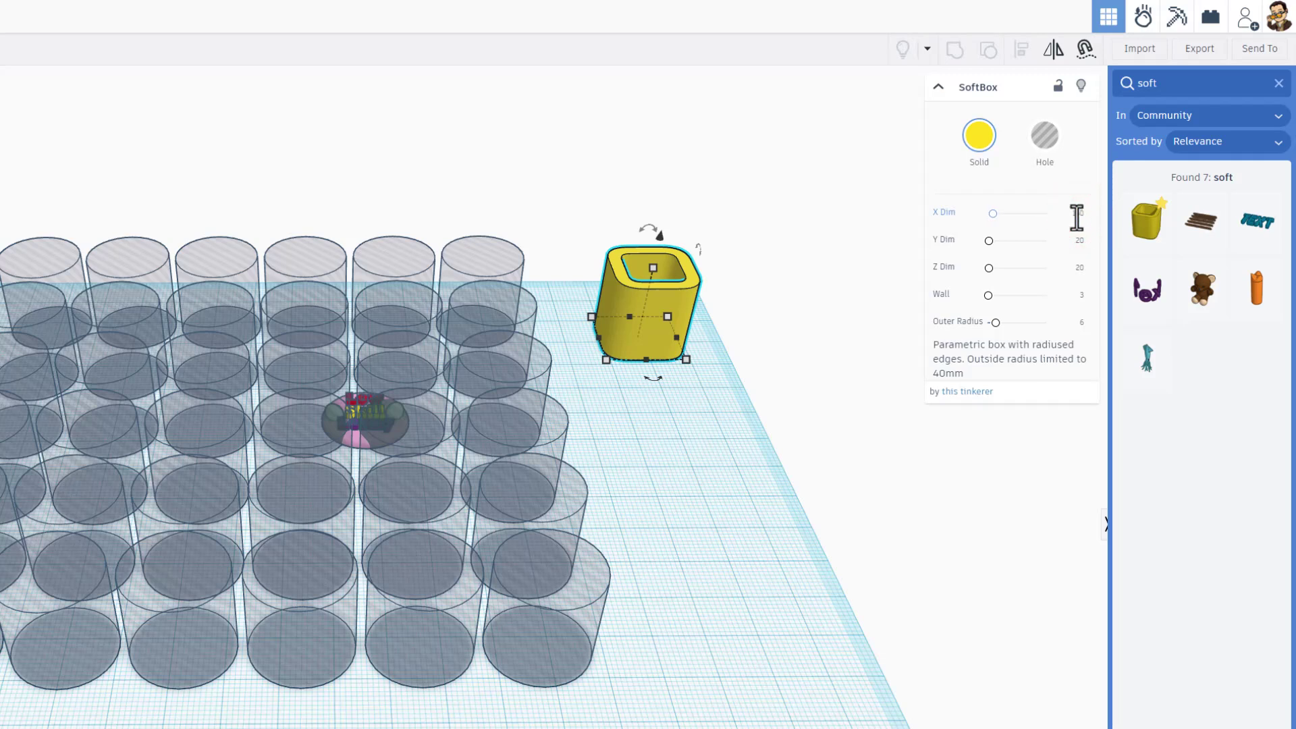
key(Return)
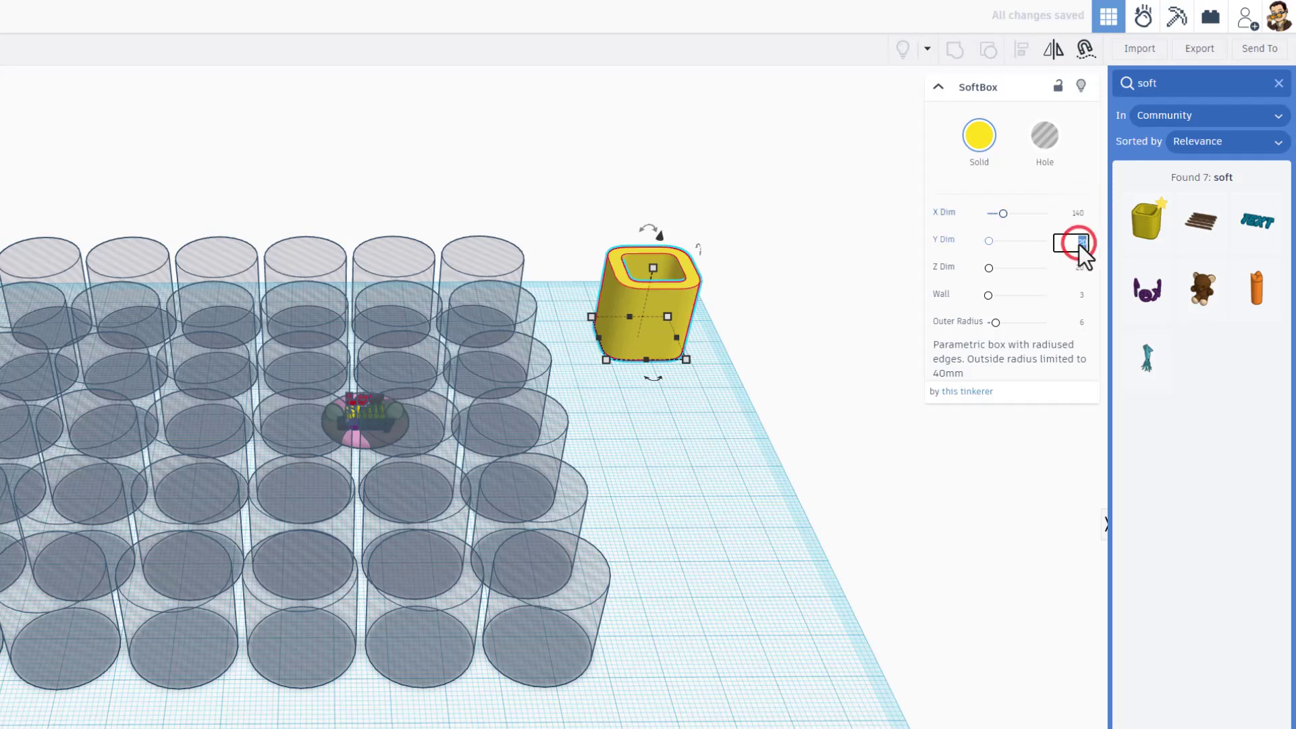
key(Return)
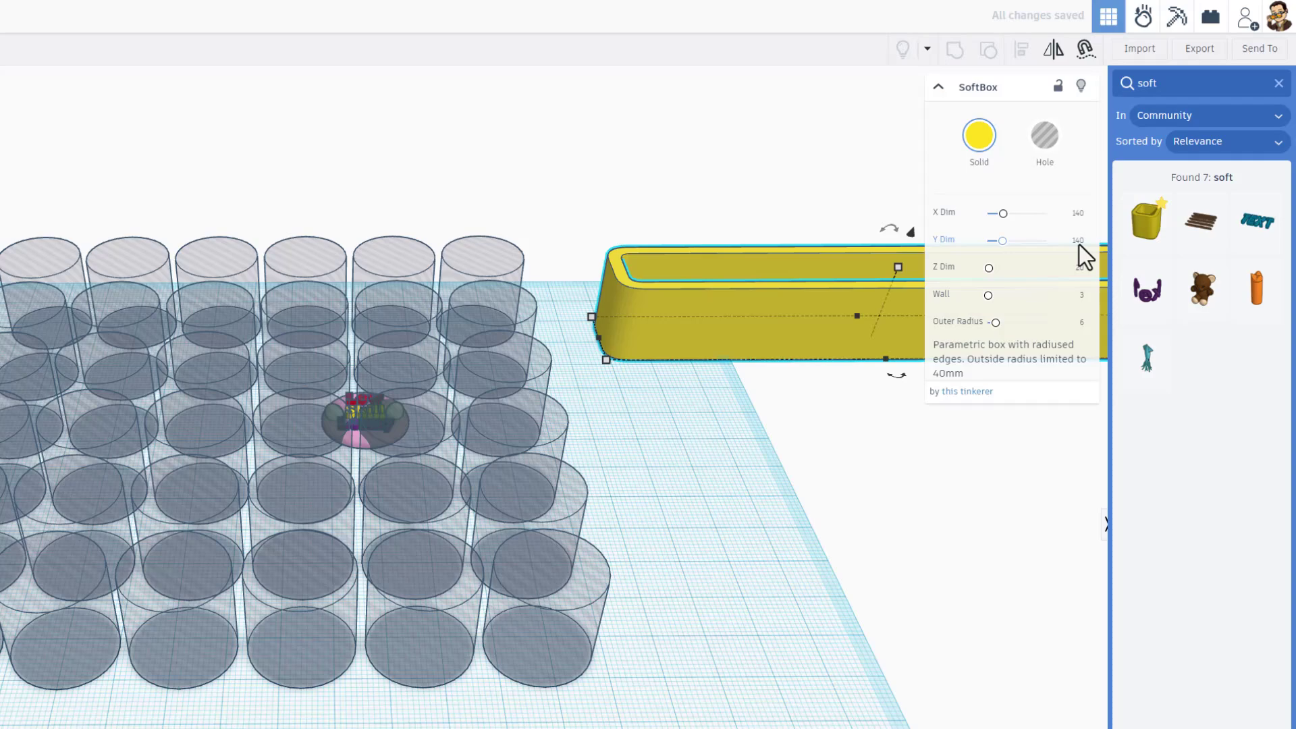
drag(803, 317, 129, 309)
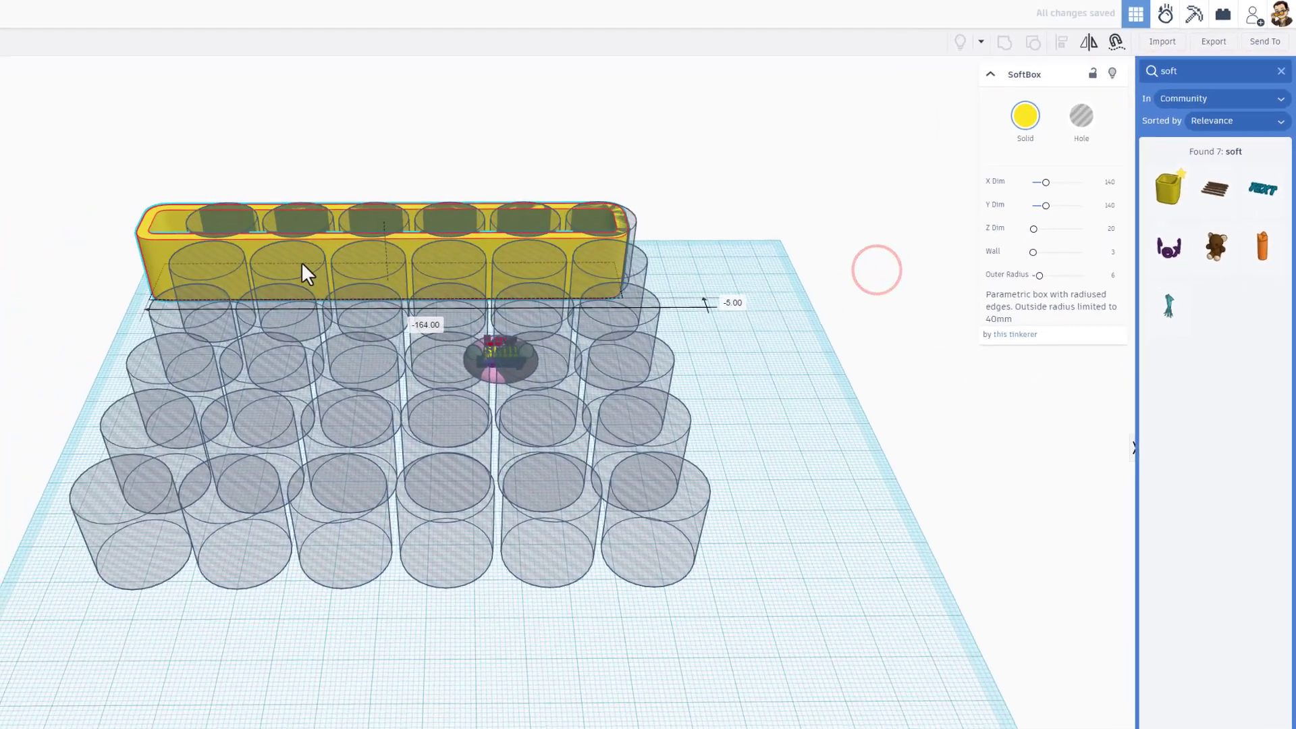
drag(432, 229, 209, 492)
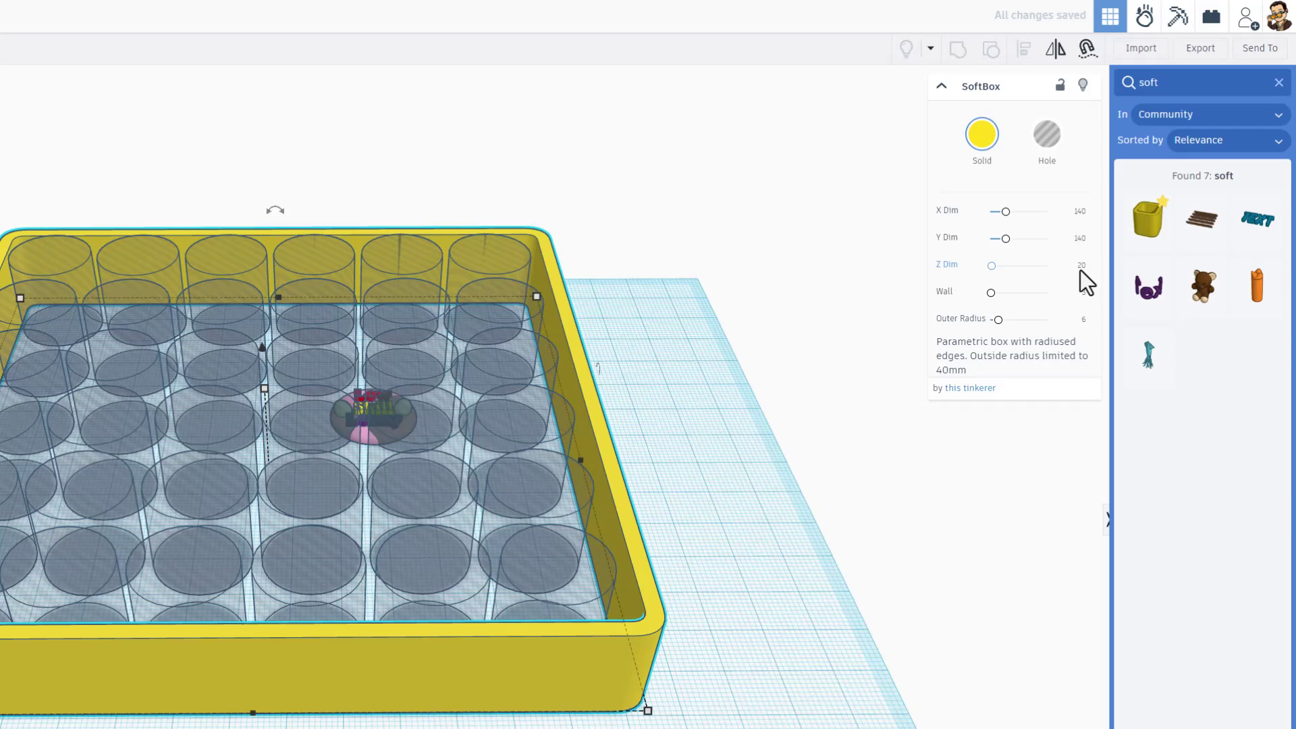
Fill in the SoftBox with a wall value of 75 and set its height to 2 mm.
click(1082, 294)
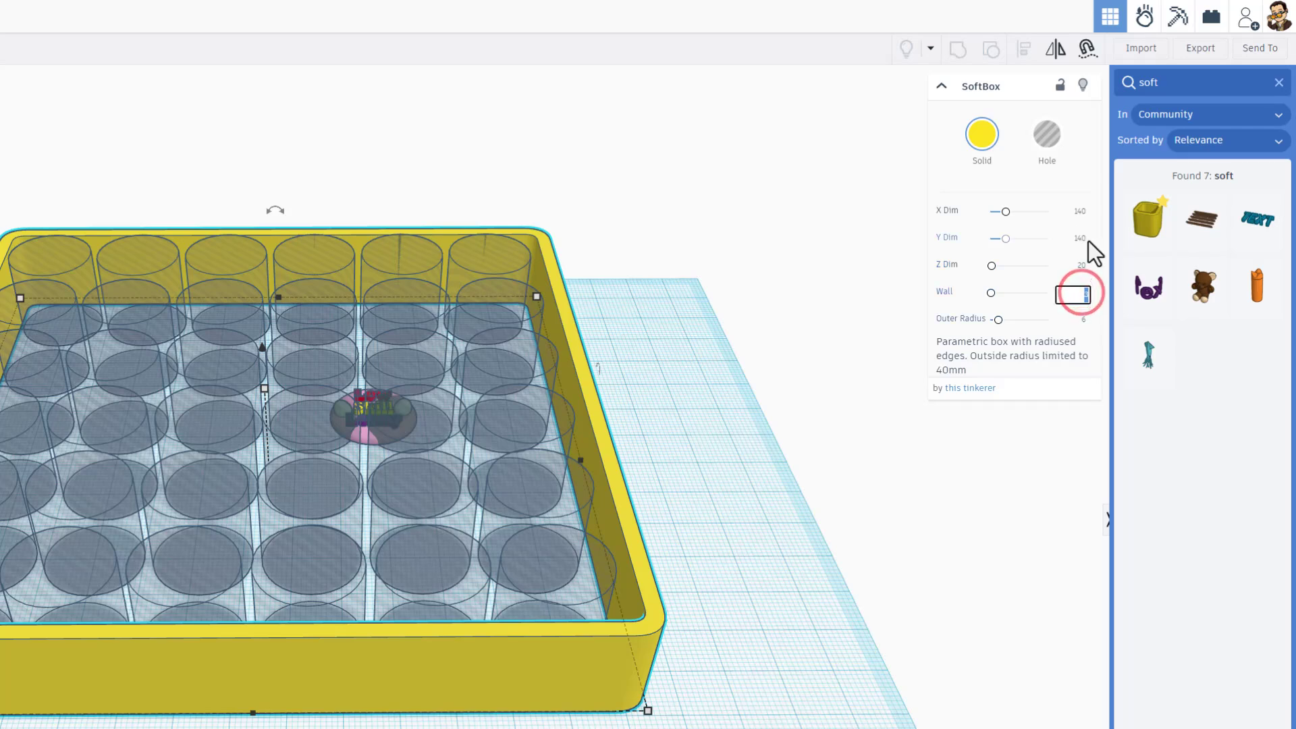
text(75)
key(Return)
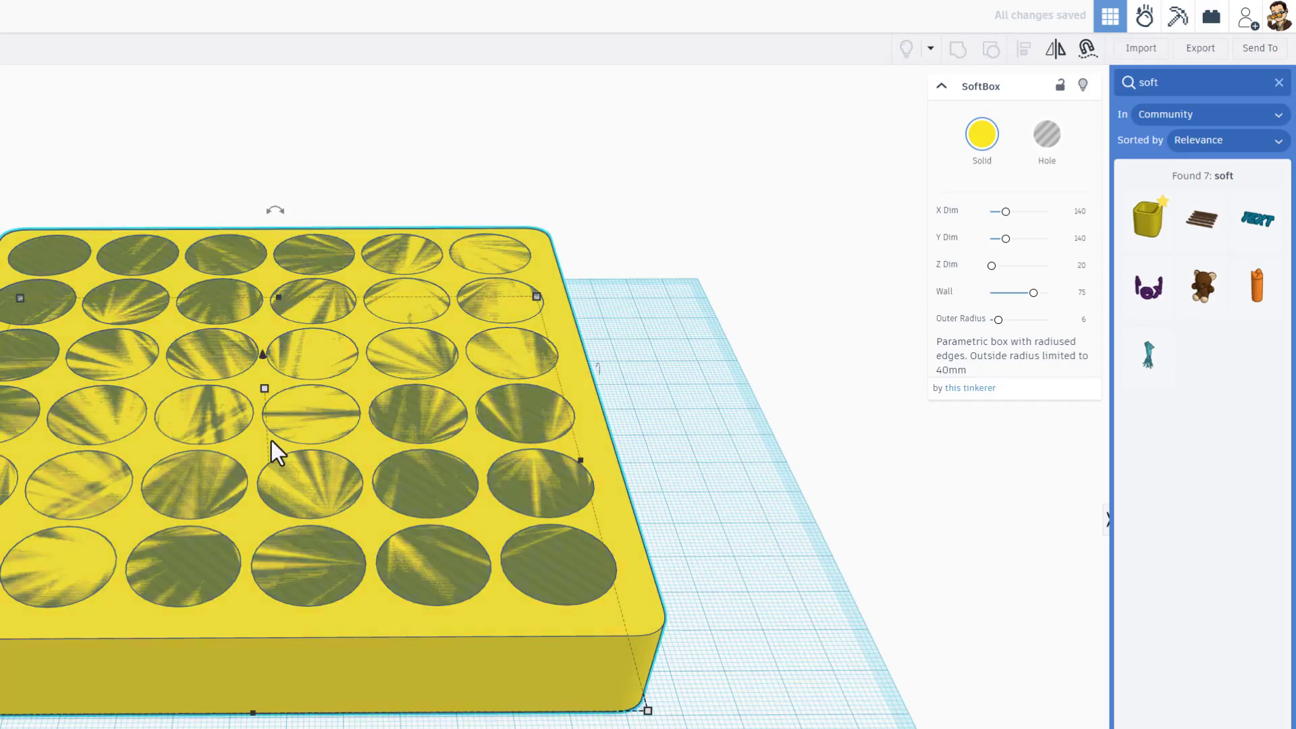
mouse_move(262, 388)
click(328, 429)
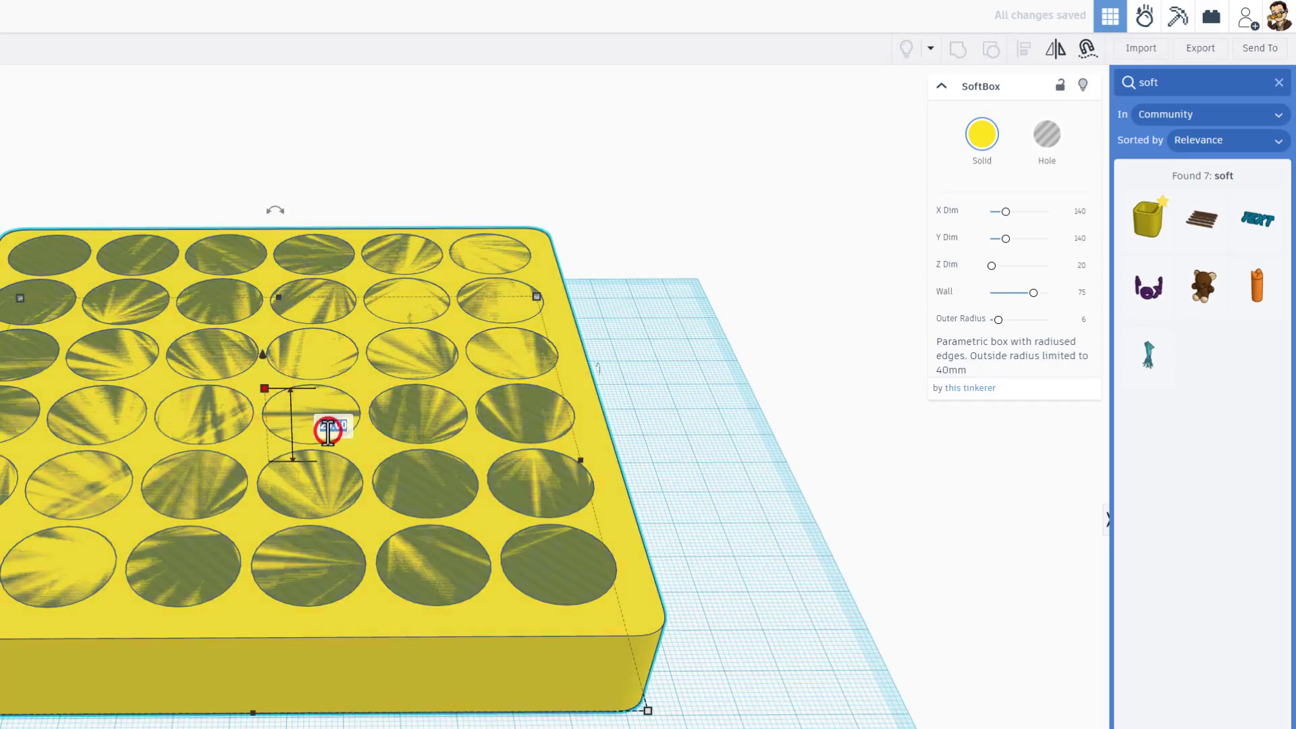
text(2)
key(Return)
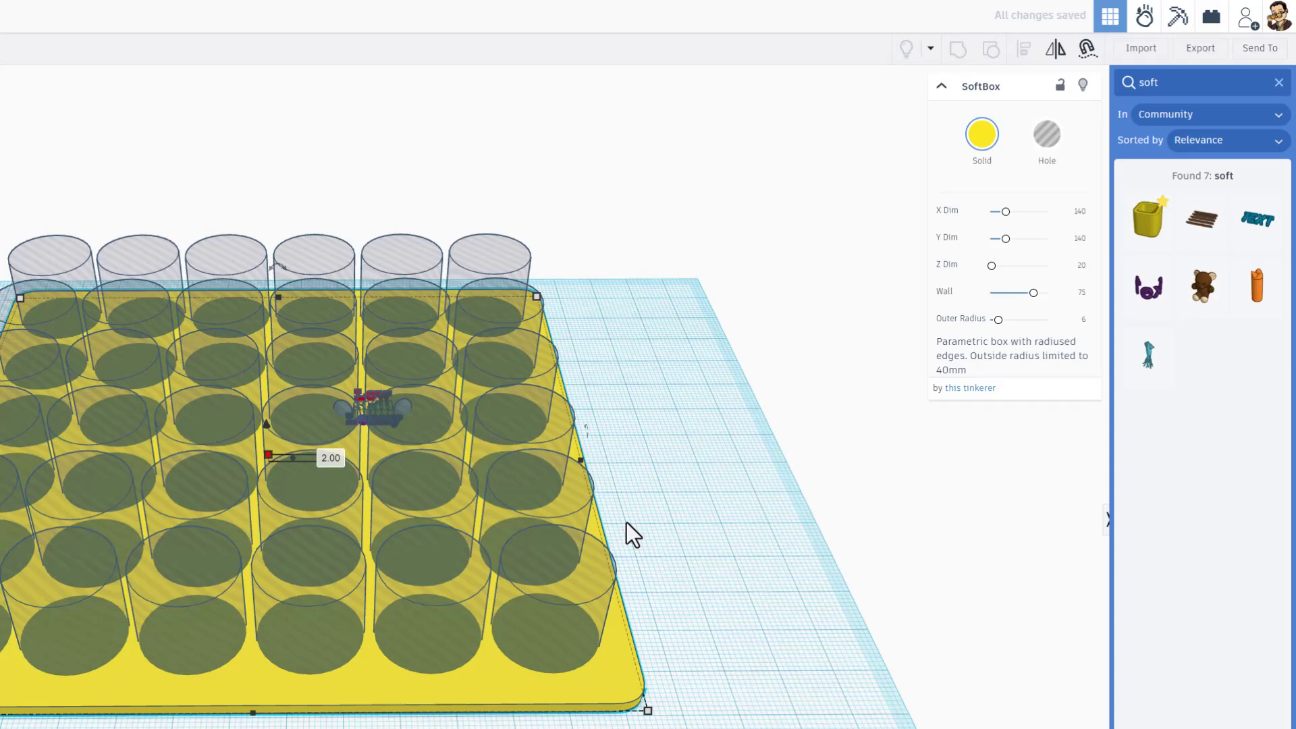
Raise the Polygon Grid hole by one 1 mm snap increment above the workplane.
click(665, 501)
scroll(635, 486, down, 3)
click(559, 498)
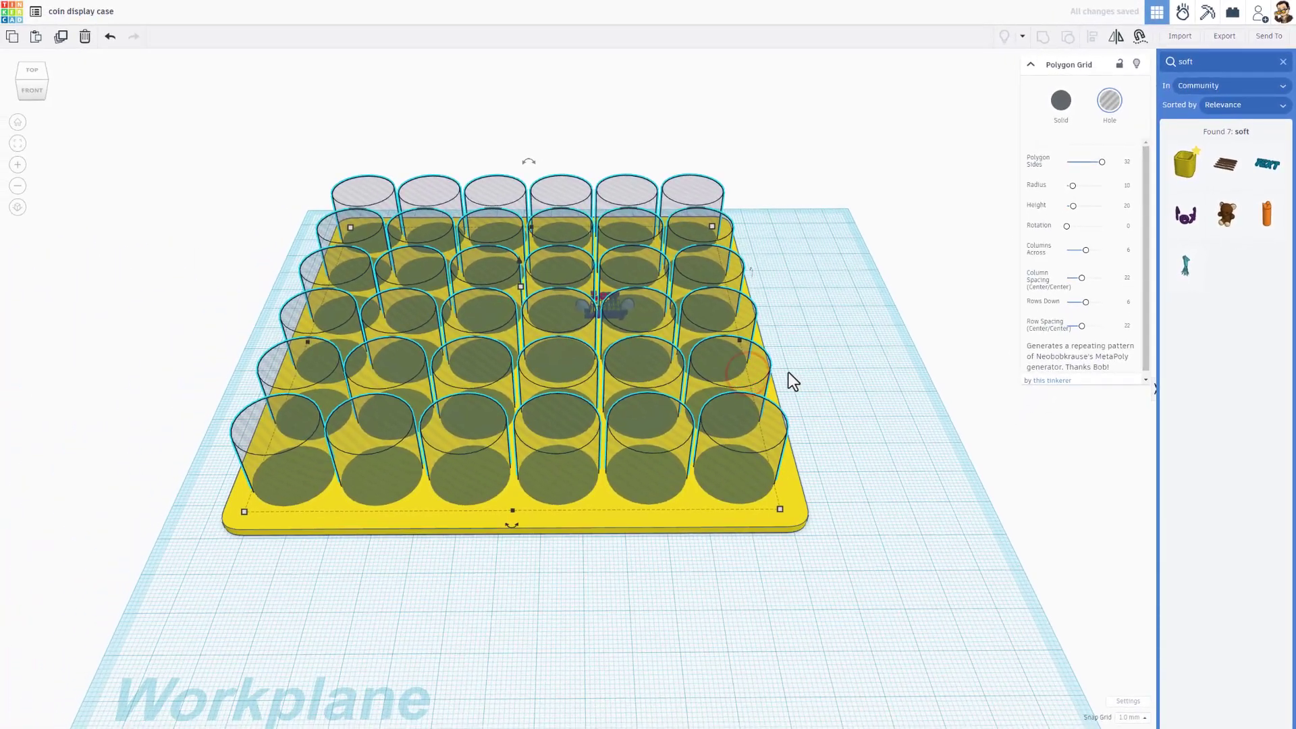
right_drag(845, 365, 845, 322)
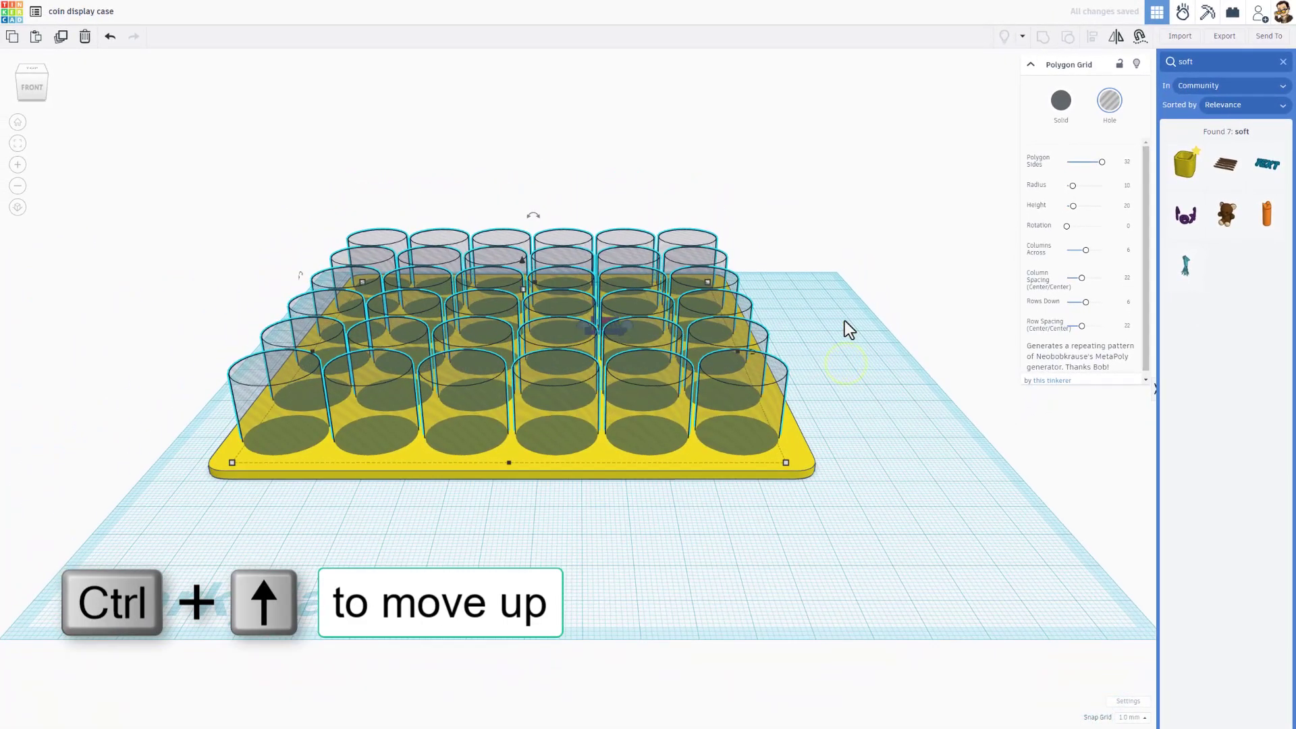
key(ctrl+Up)
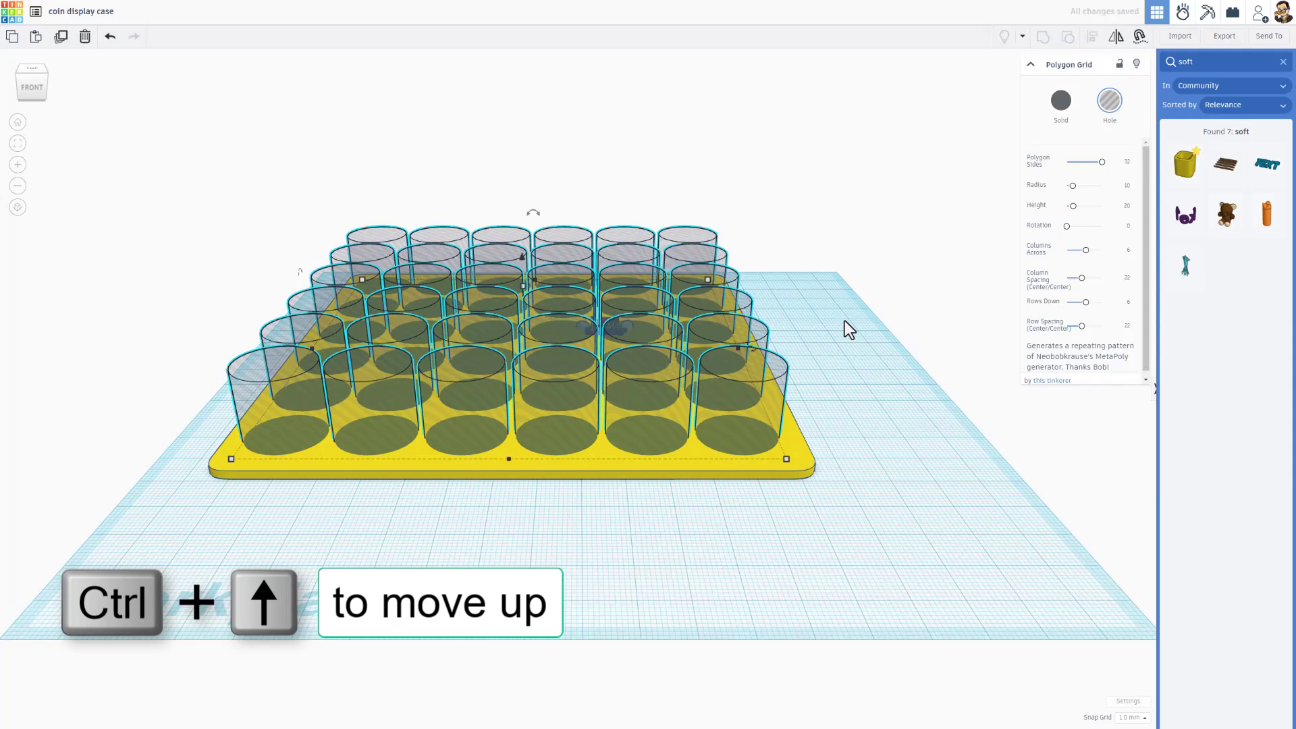
Select the base, the grid and the coin, and align them to their centers in both horizontal directions.
right_drag(541, 343, 807, 261)
click(808, 261)
drag(871, 275, 505, 525)
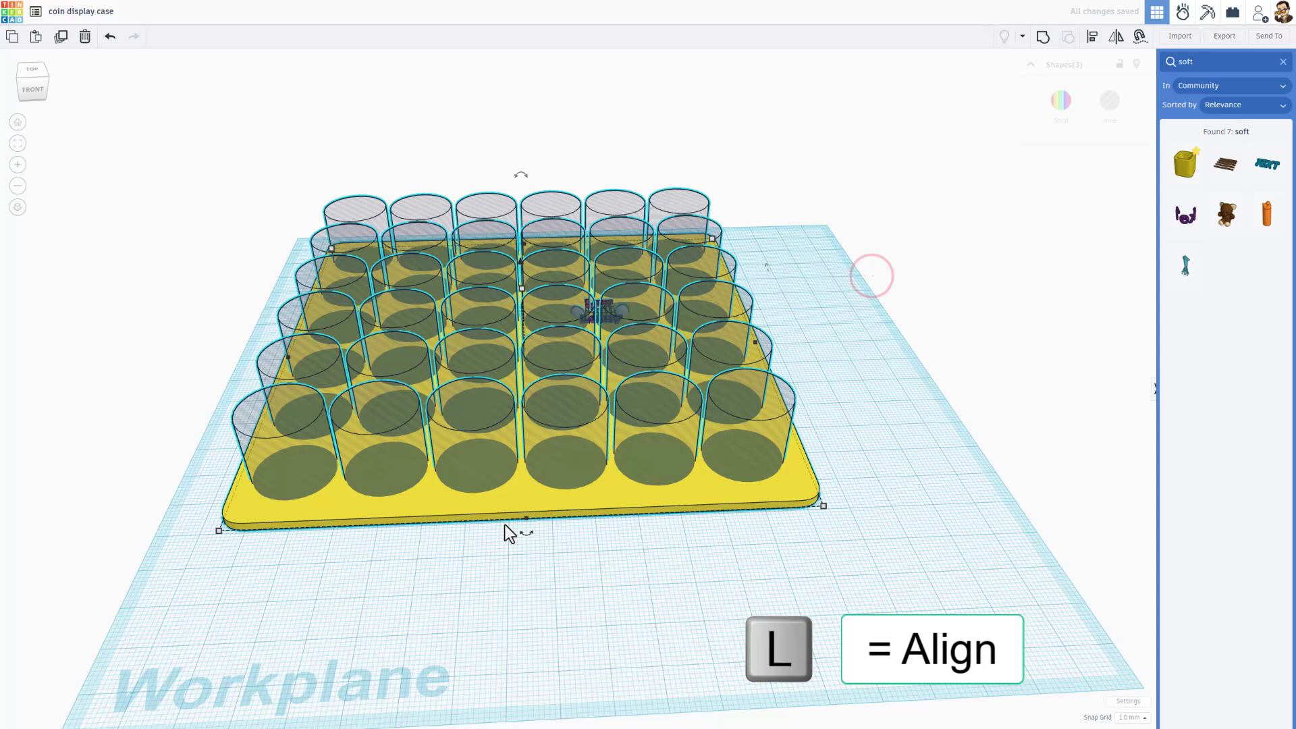
key(l)
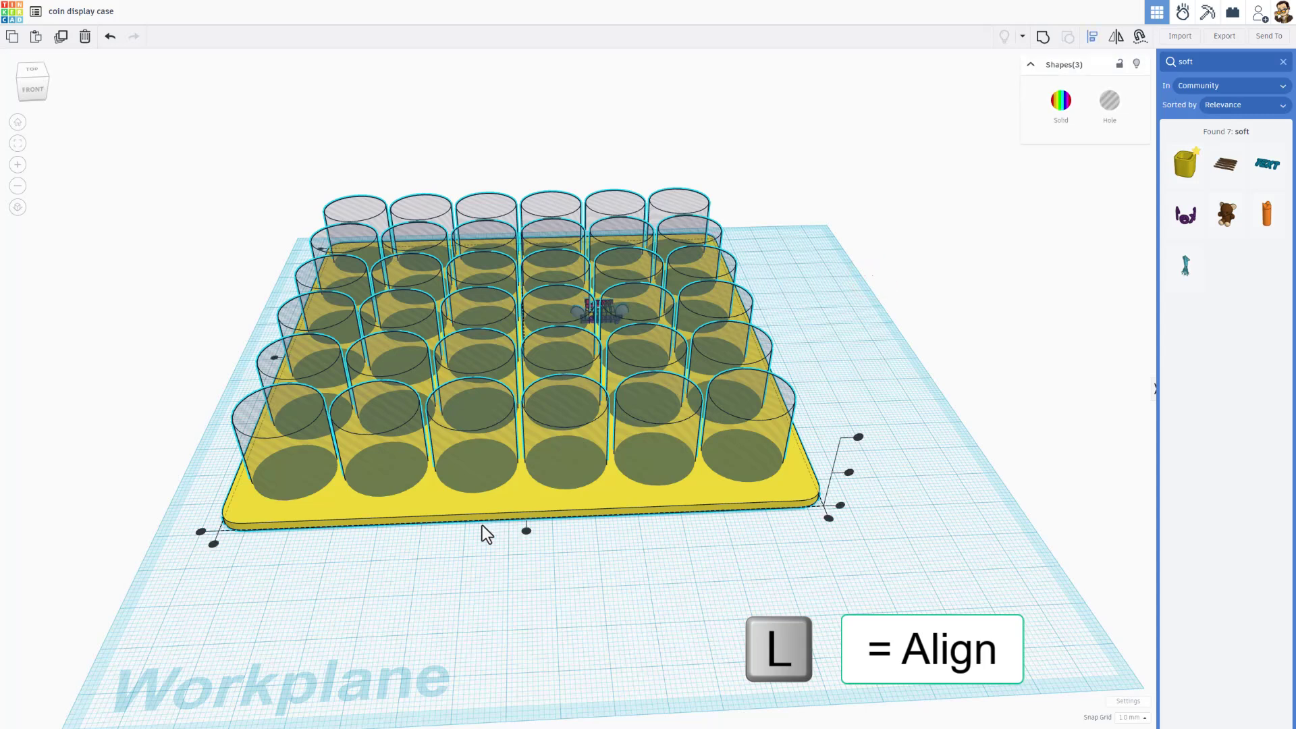
click(523, 534)
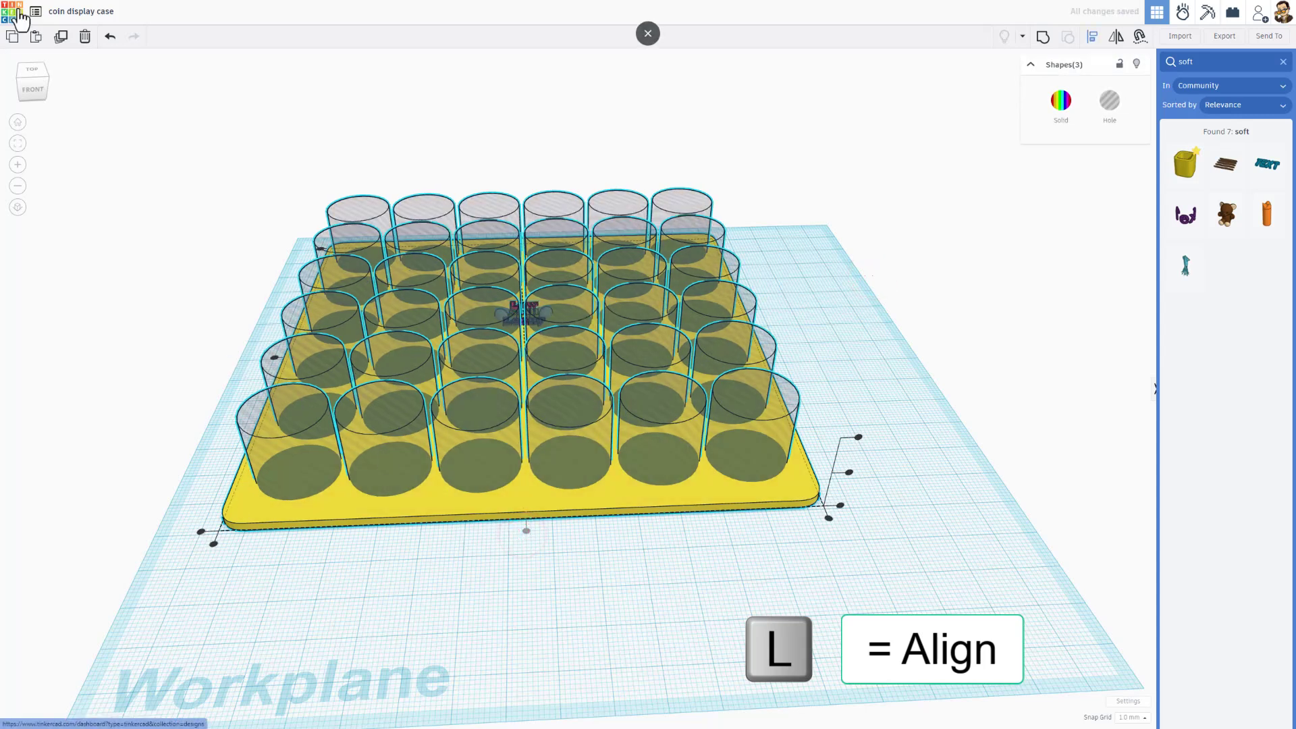
click(24, 87)
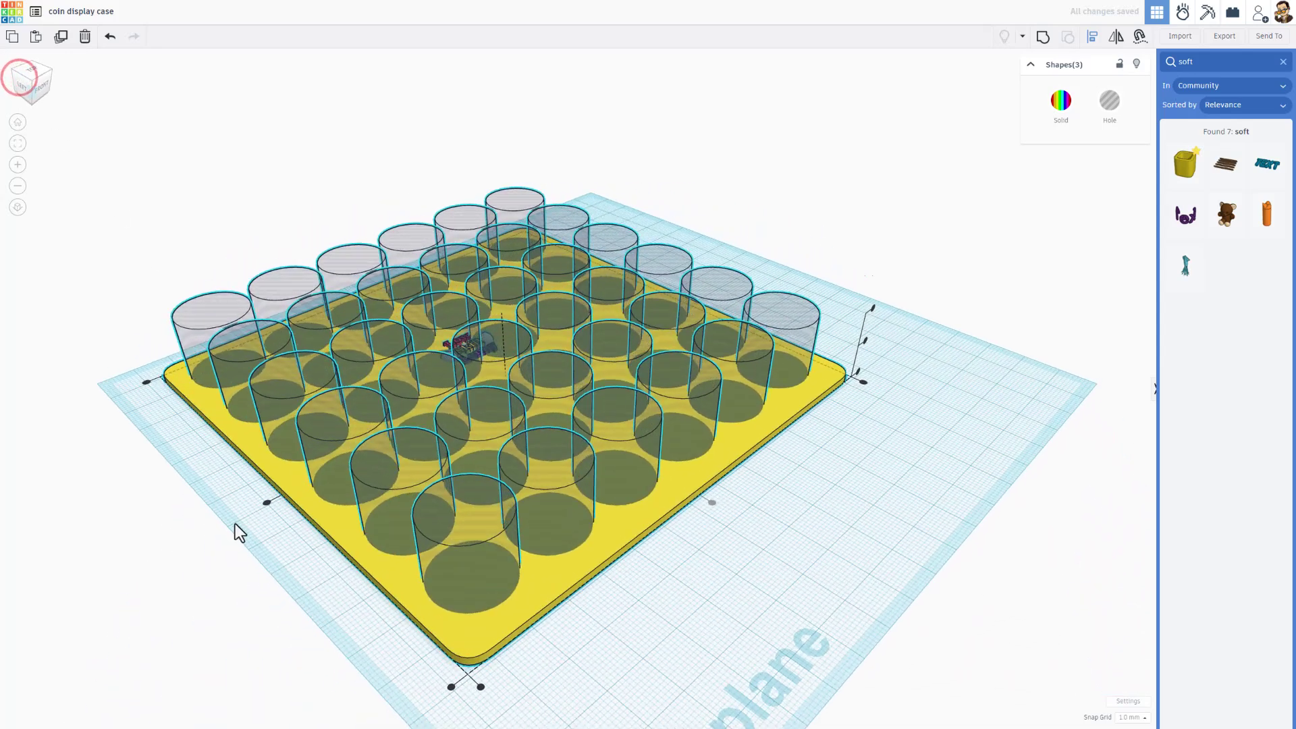
click(269, 504)
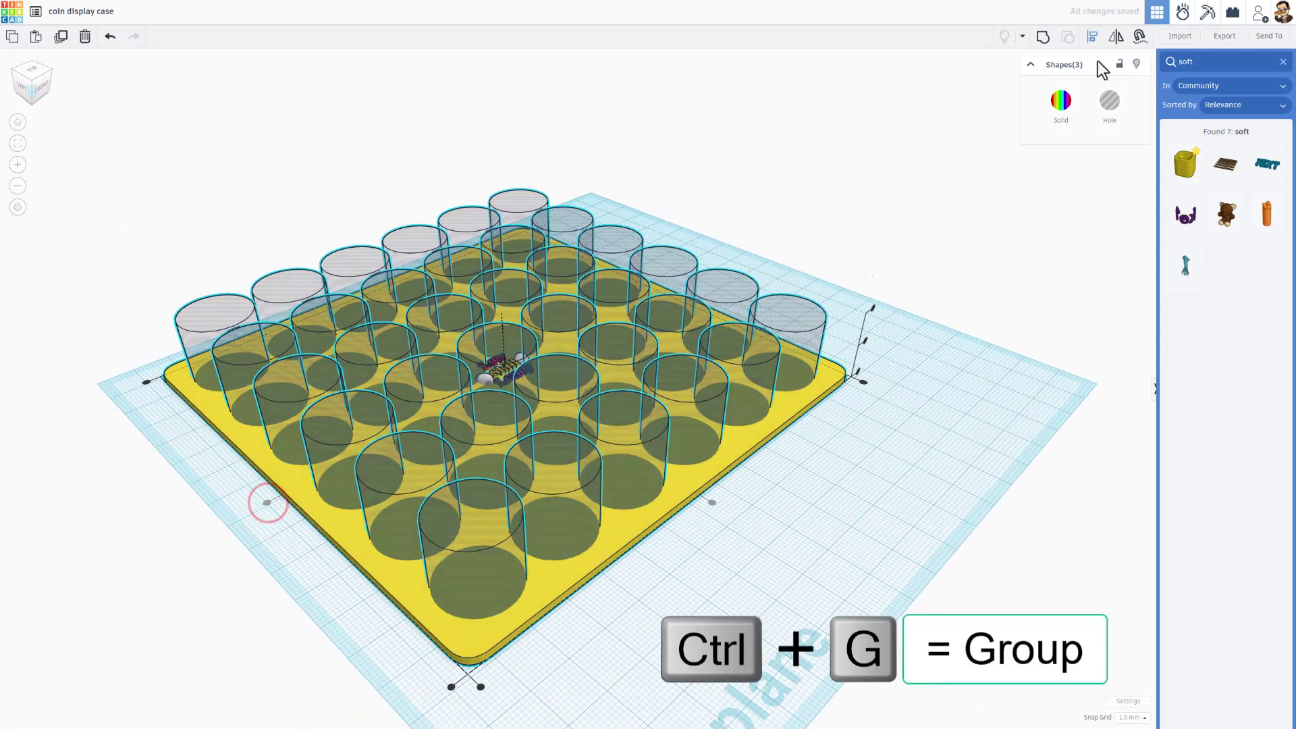
Try grouping the base, the grid holes and the coin together, and ungroup them again.
click(1043, 38)
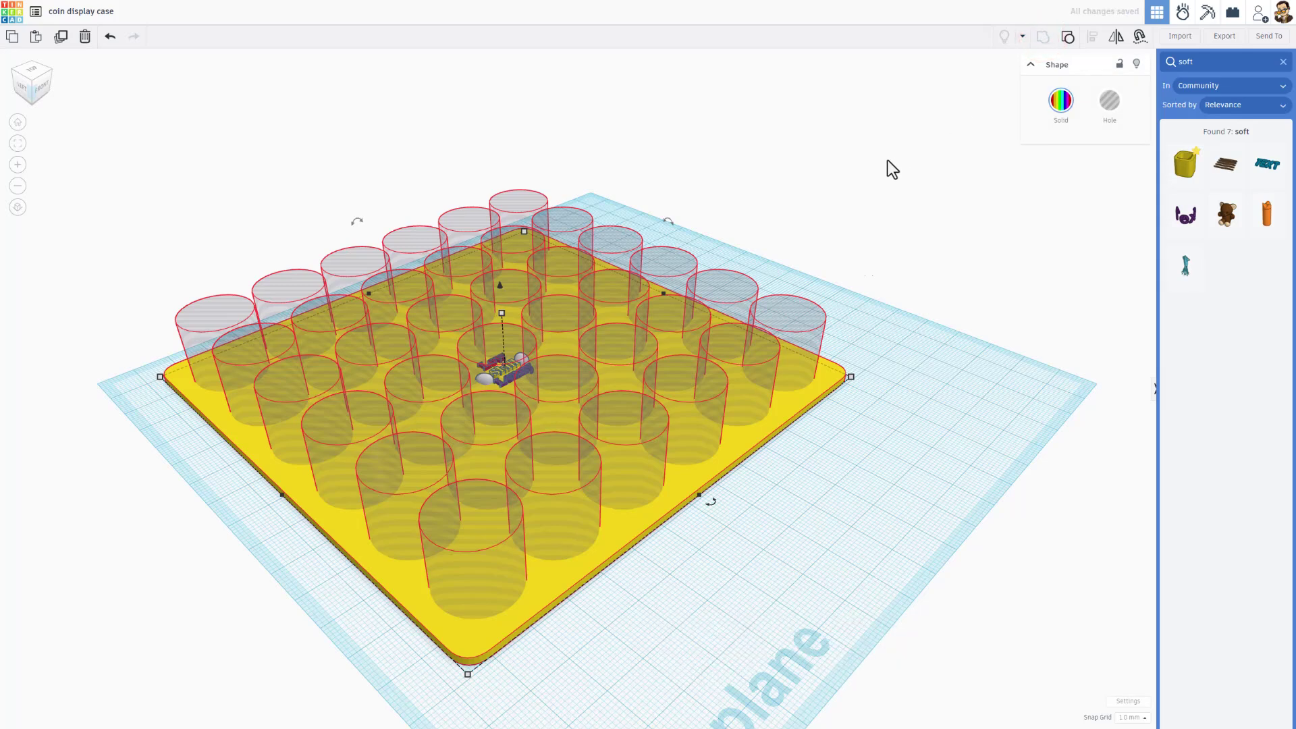
right_drag(916, 244, 790, 272)
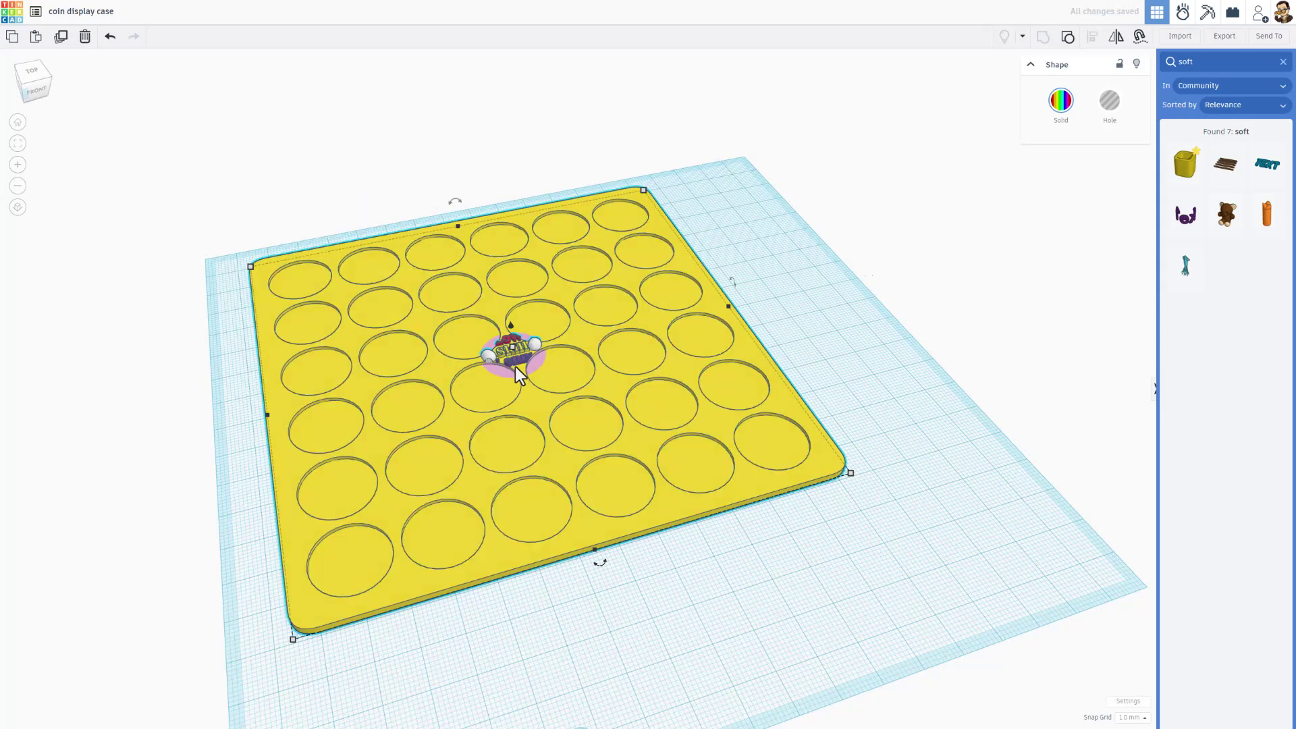
key(ctrl+shift+g)
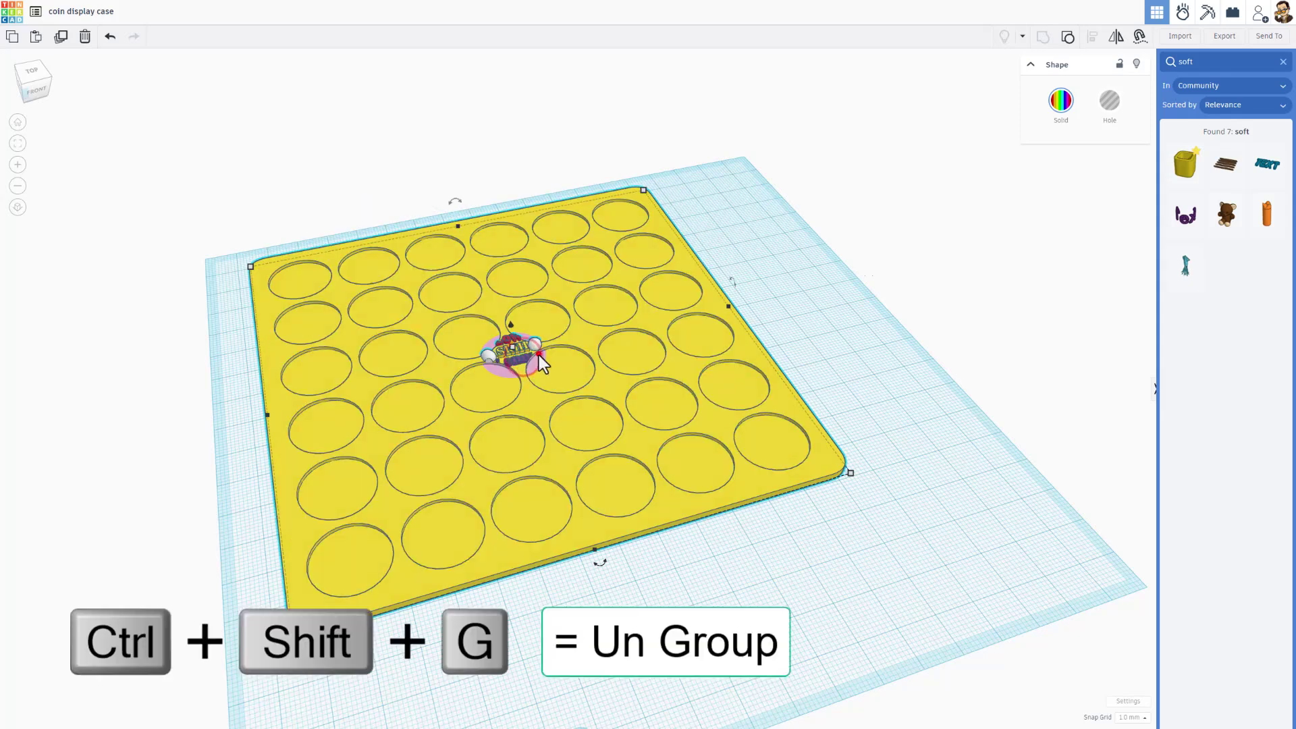
click(824, 255)
click(668, 298)
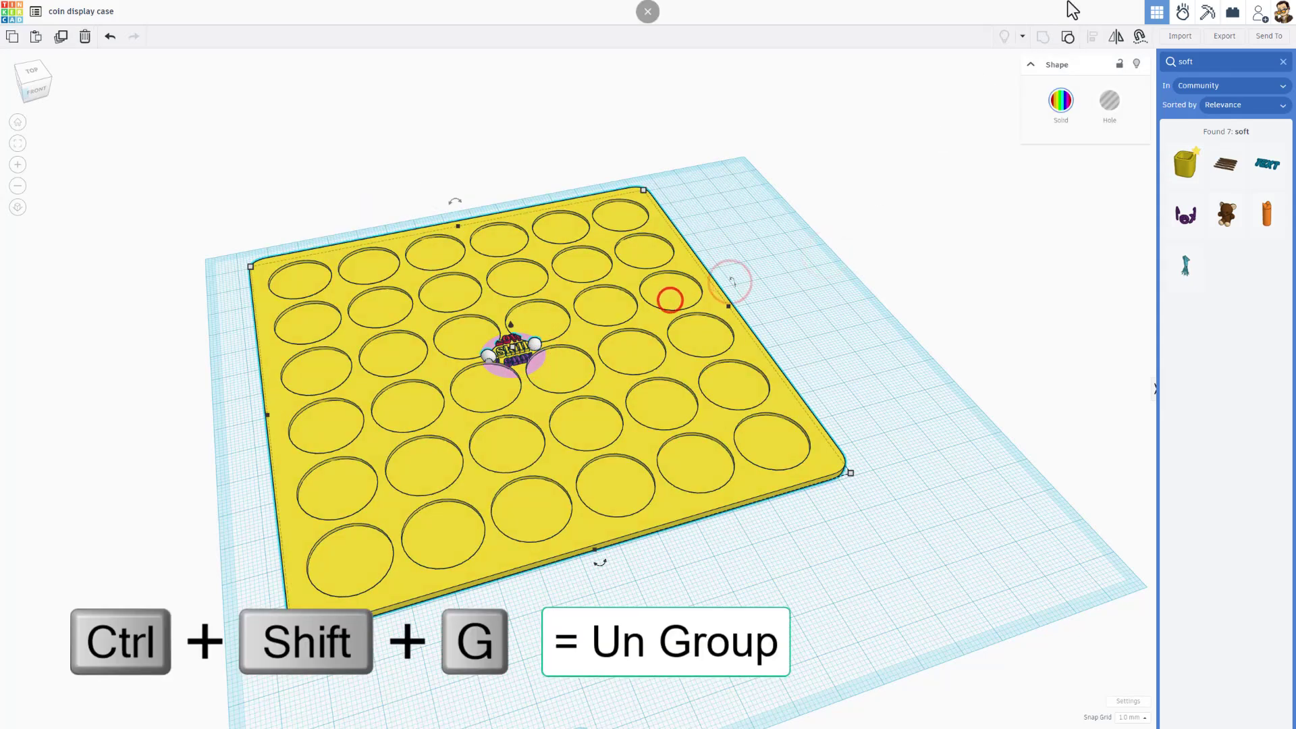
click(1068, 38)
click(979, 168)
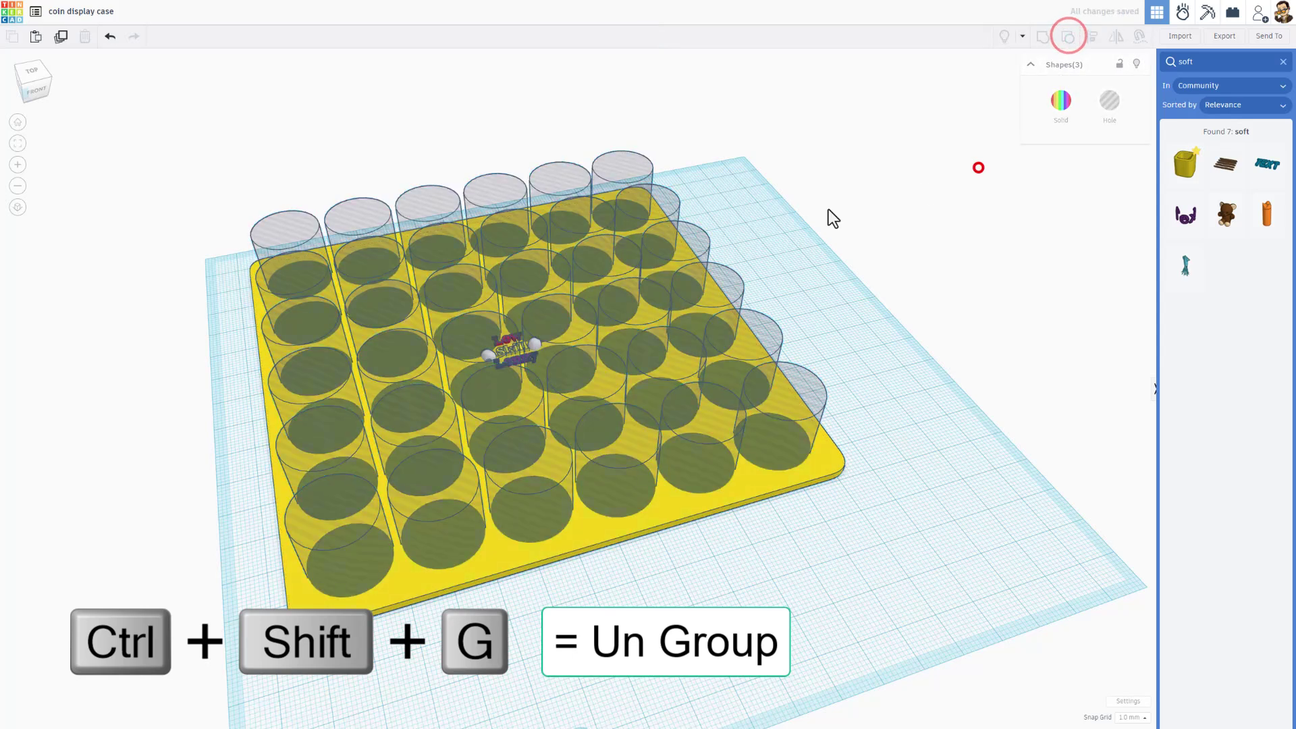
Hide the base and the grid temporarily, move the LSL Coin off to the workplane's back corner, and show all shapes again.
click(526, 351)
drag(844, 390, 760, 491)
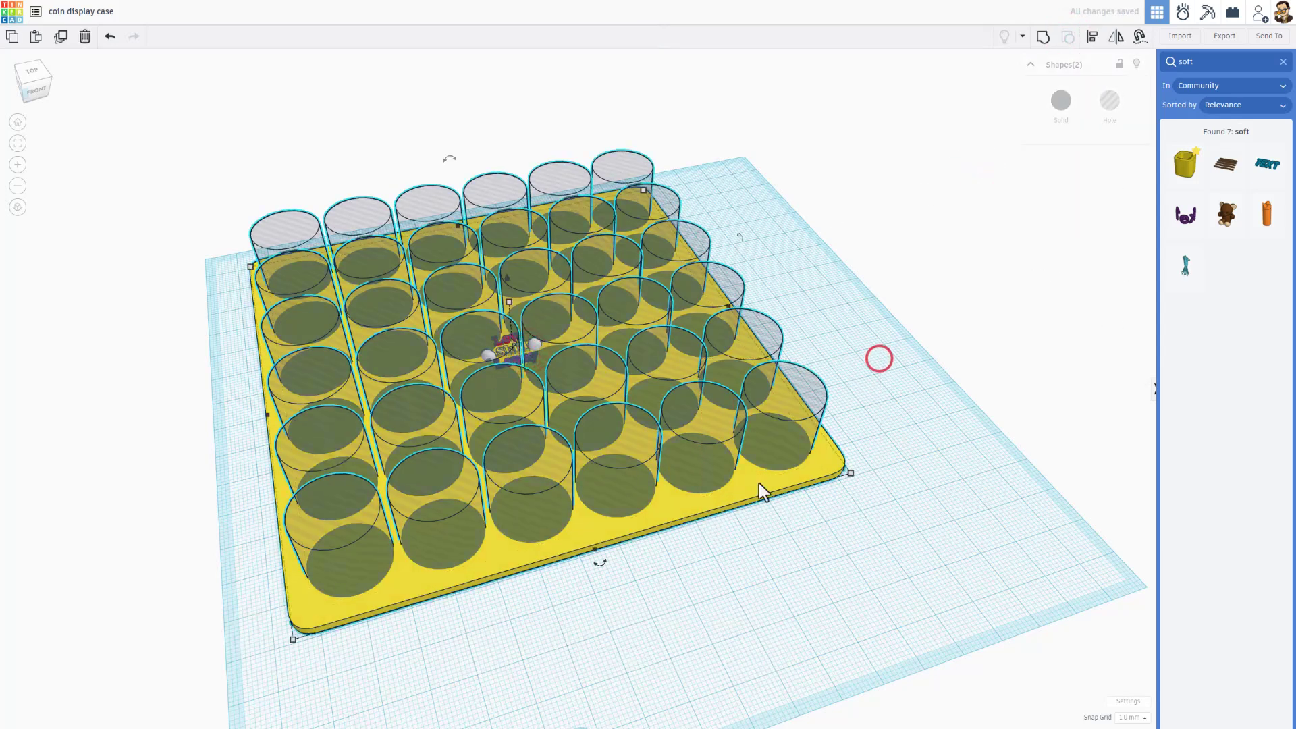
click(1138, 64)
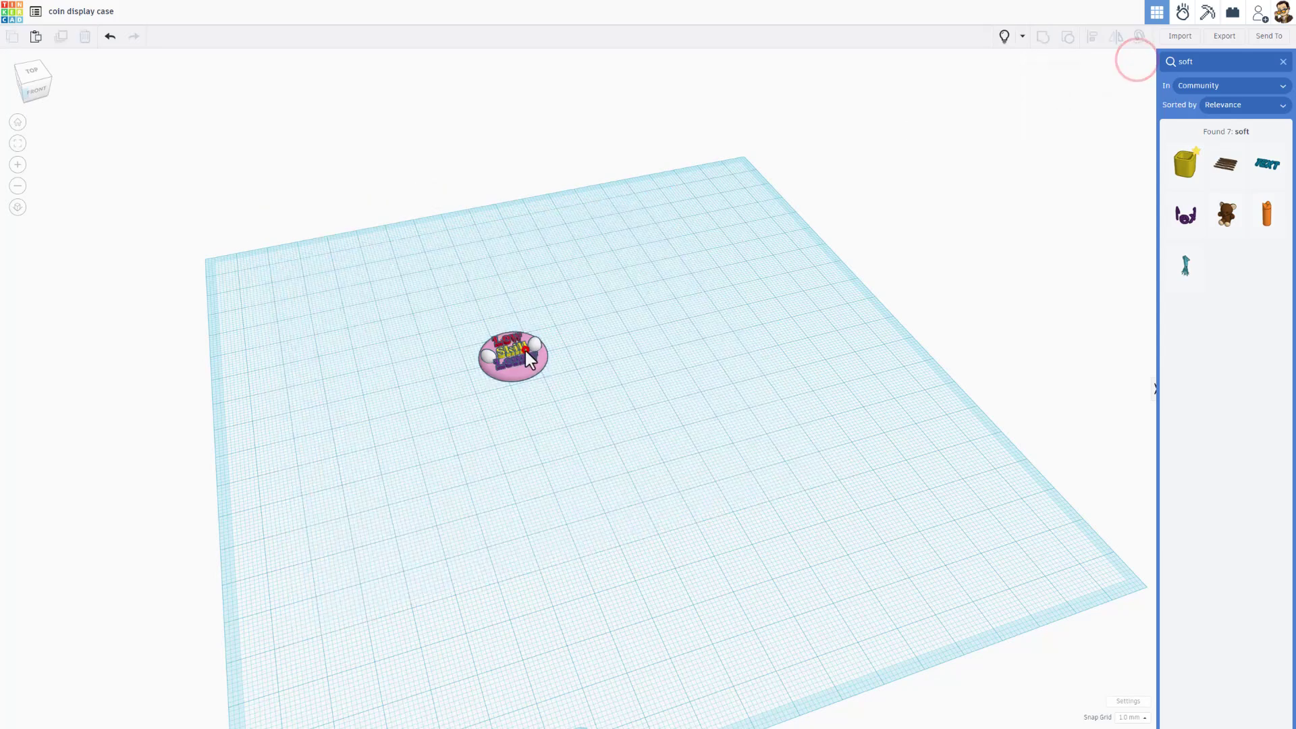
drag(524, 350, 743, 174)
click(1004, 36)
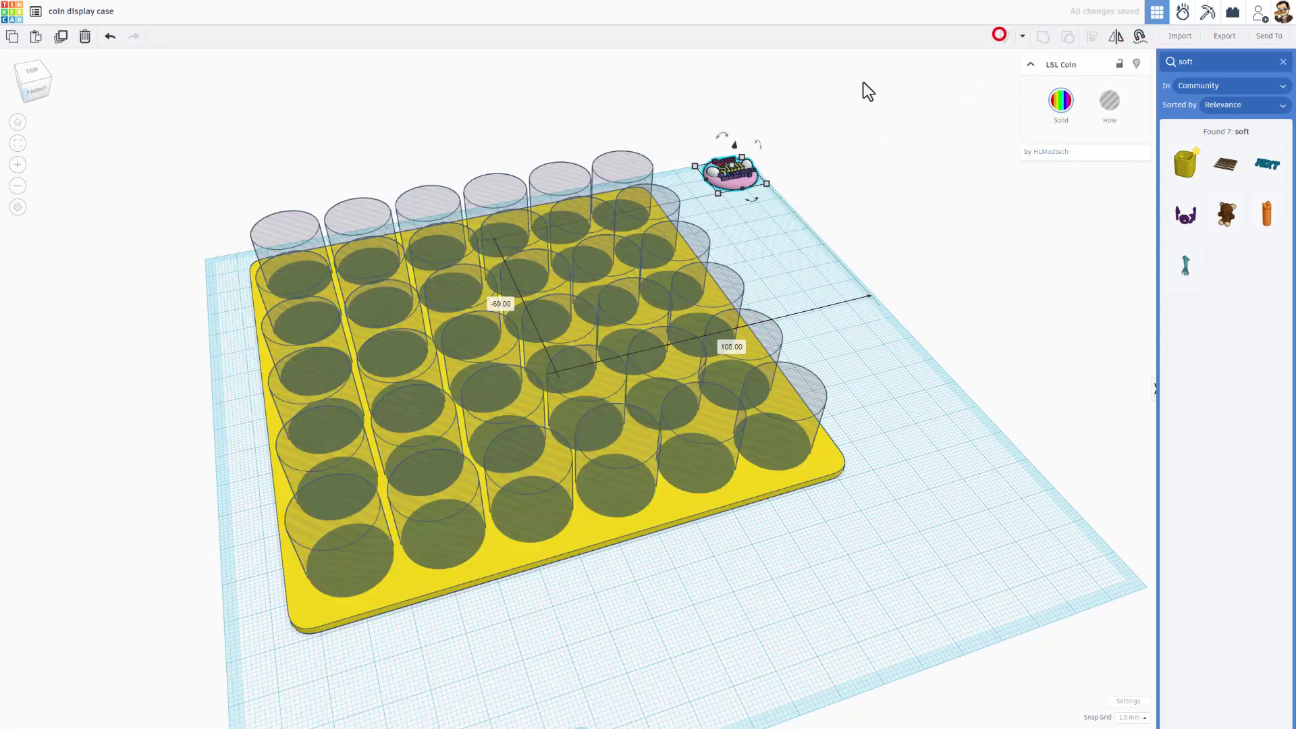
Select the base and the grid holes without the coin, and group them to cut the 36 recesses into the base.
click(514, 148)
drag(514, 135, 371, 300)
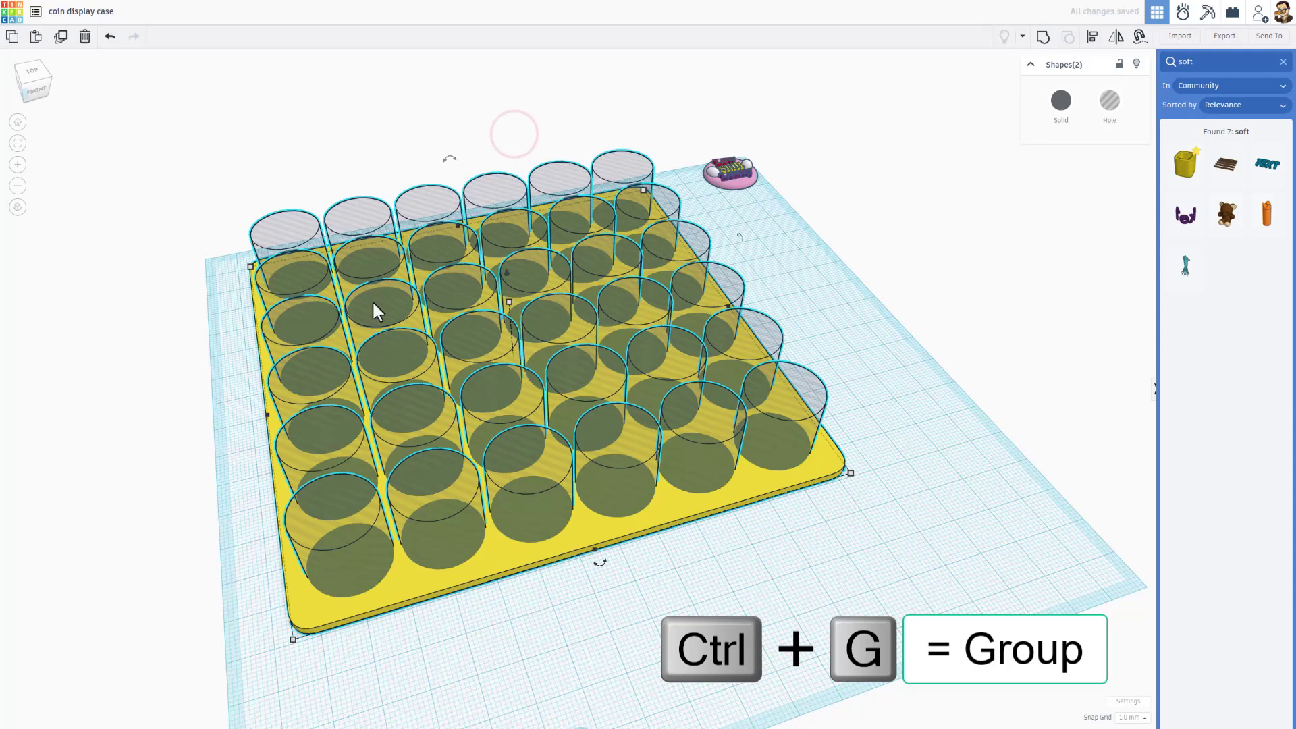
key(ctrl+g)
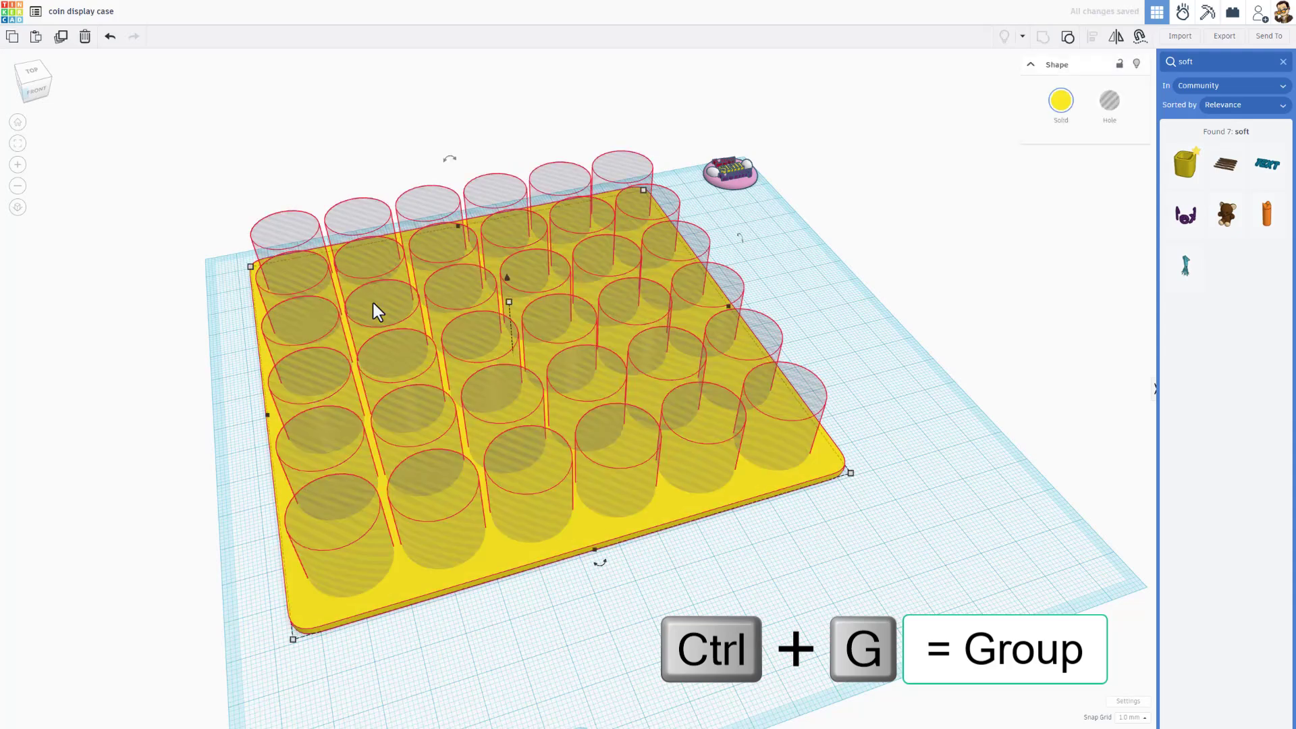
right_drag(390, 307, 815, 469)
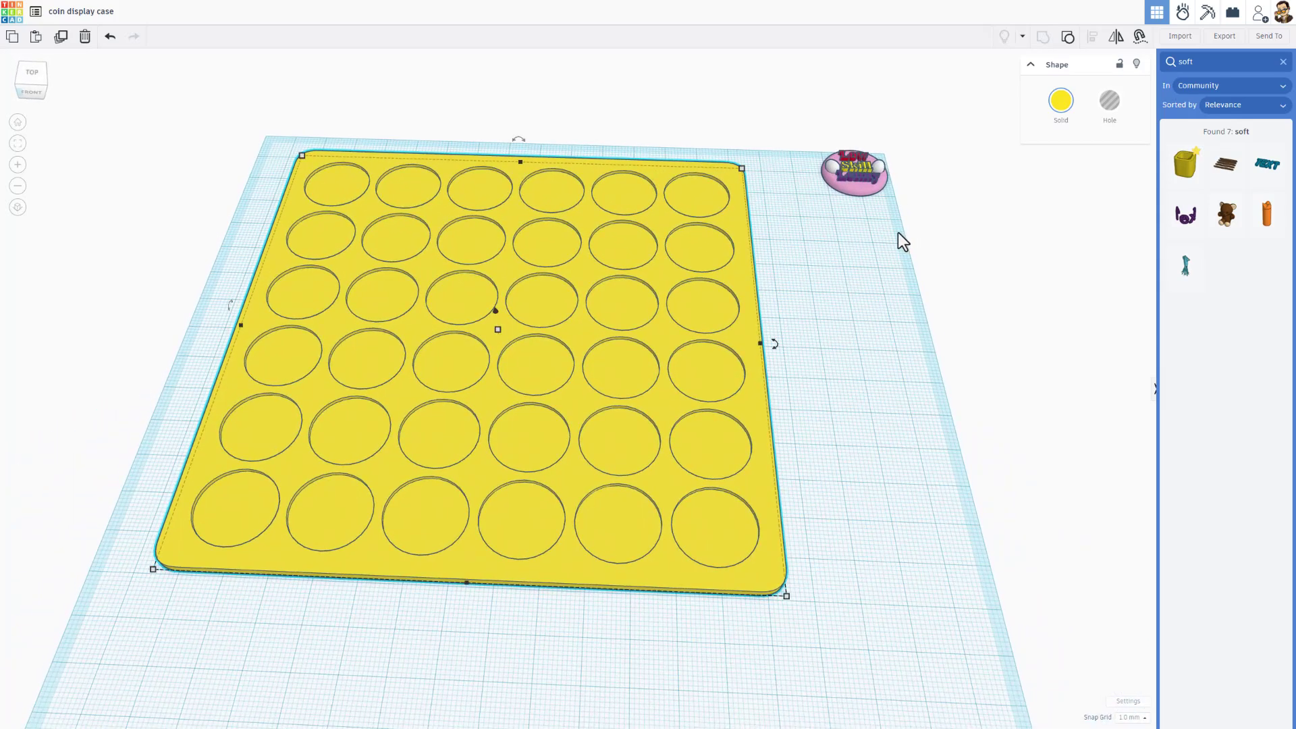
Cruise the LSL Coin from the workplane's corner into the case's back-left recess.
key(c)
click(844, 185)
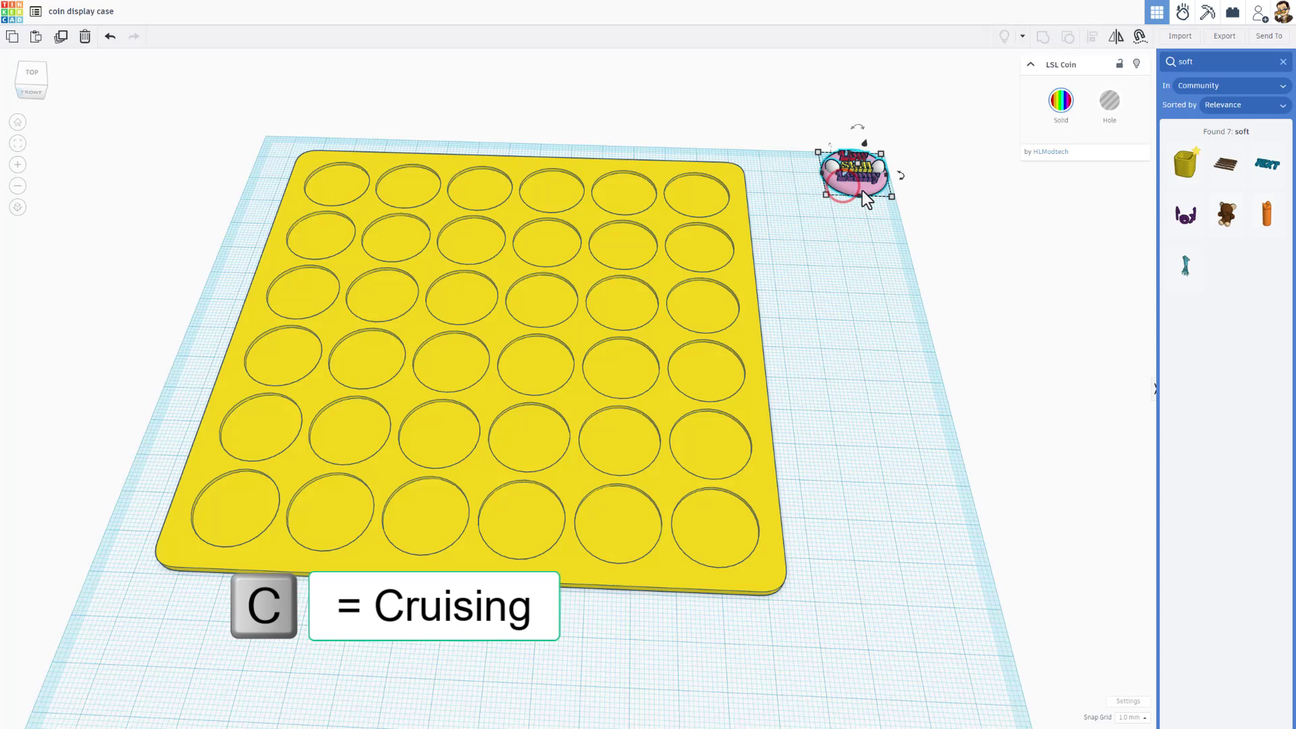
drag(853, 192, 338, 188)
Recolor the grouped display case with the dark green preset.
click(427, 256)
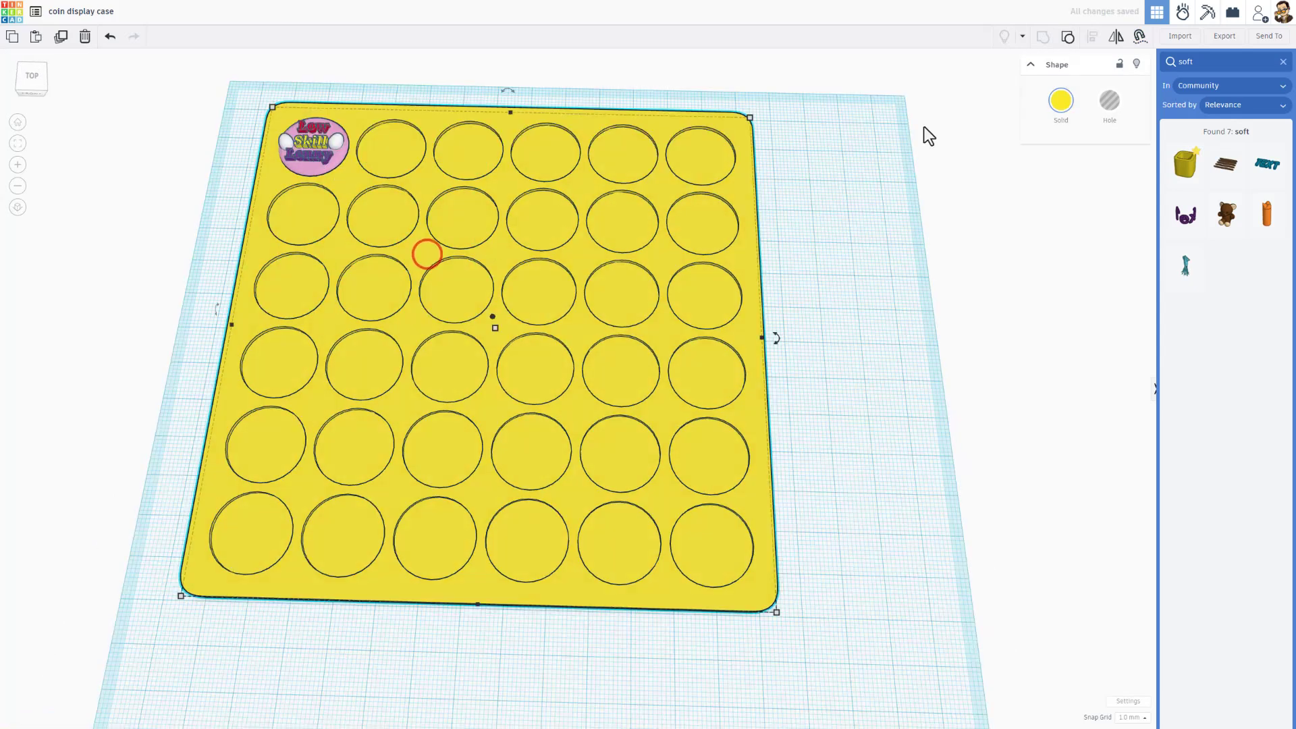
click(1059, 102)
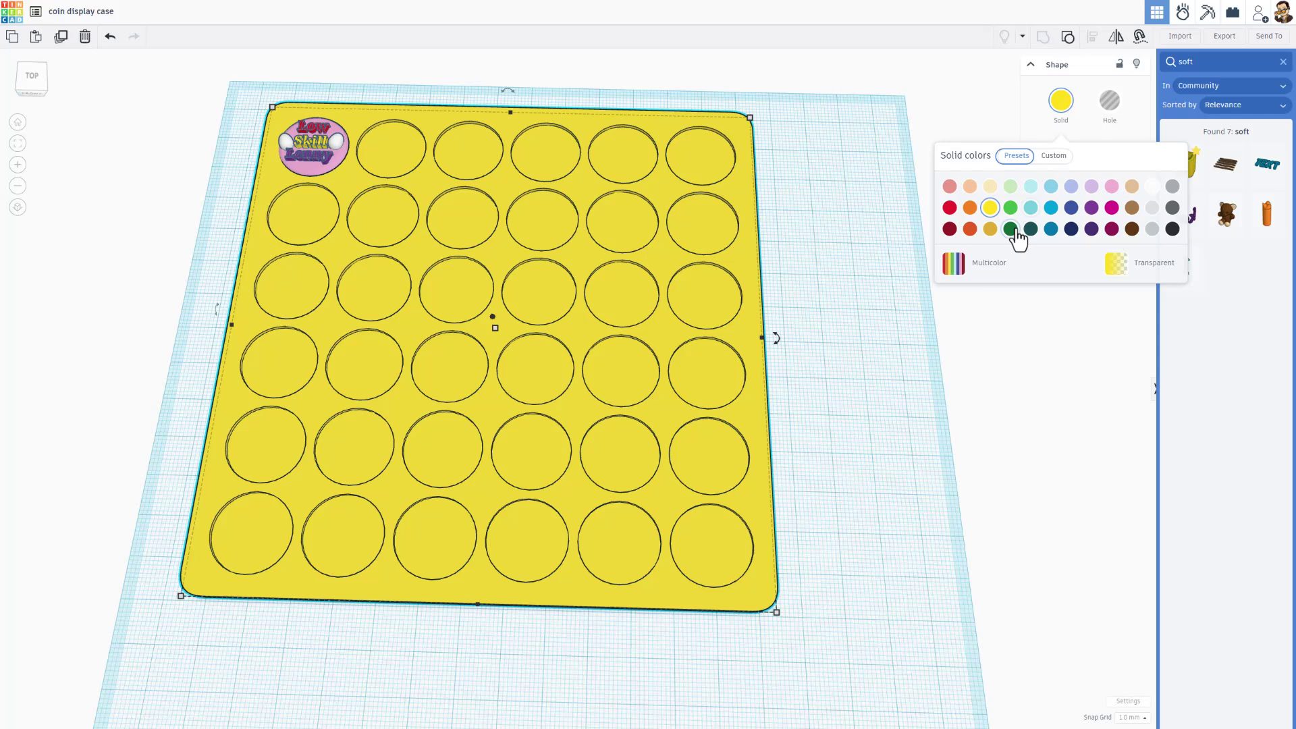
click(1011, 229)
click(833, 231)
right_drag(539, 211, 405, 197)
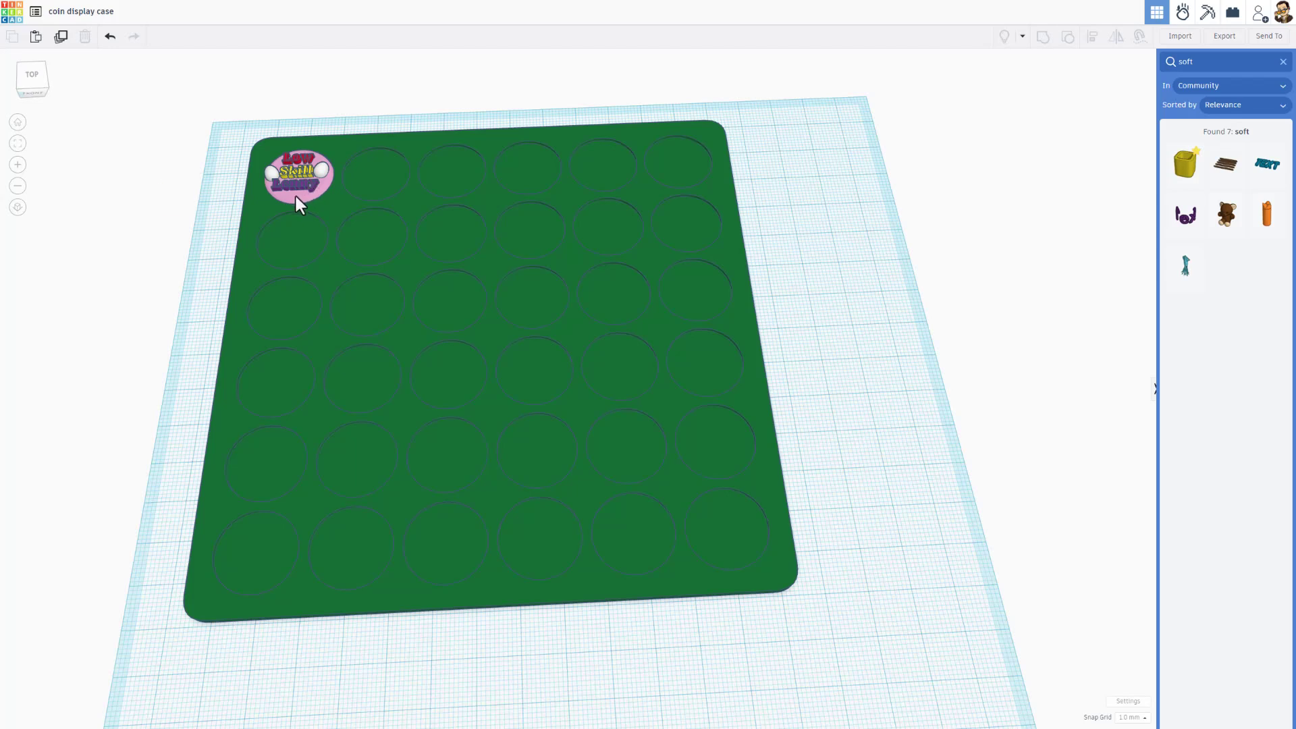
click(174, 196)
right_drag(836, 194, 732, 172)
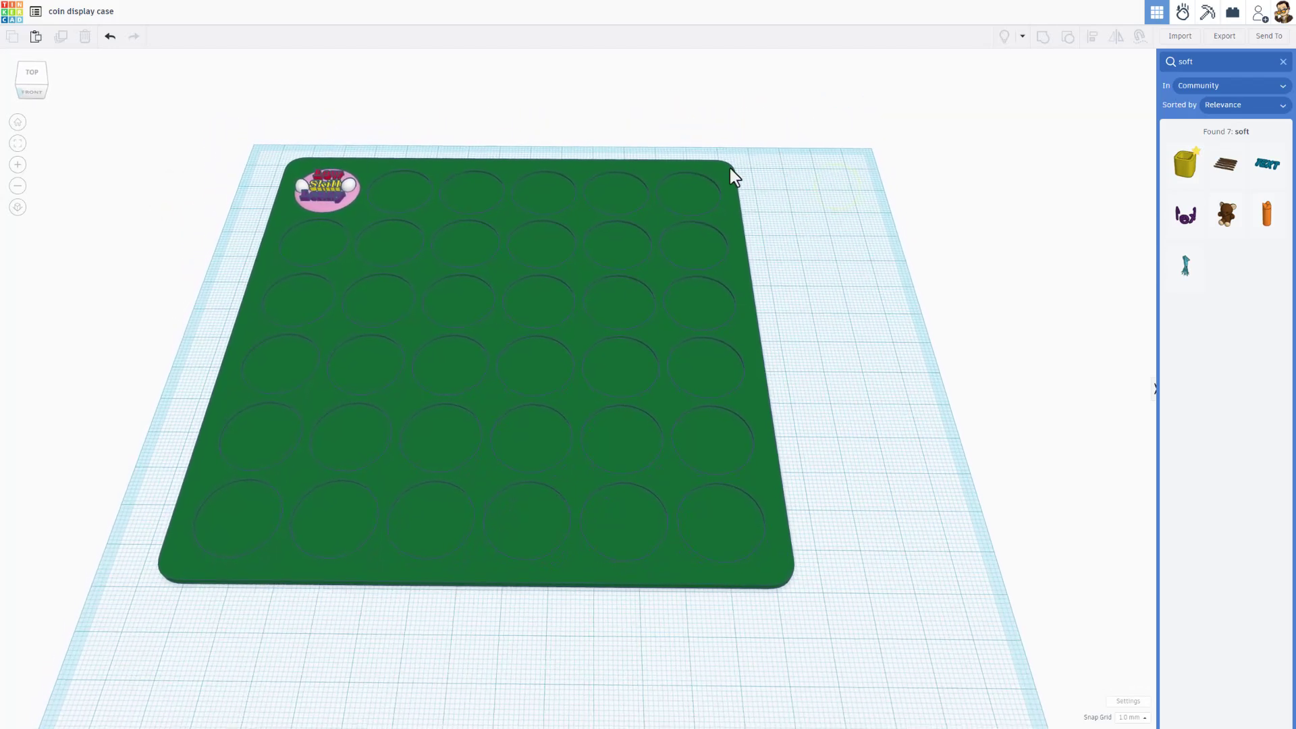
Cruise the LSL Coin across the case and set it down in the back-right corner recess.
key(c)
click(331, 191)
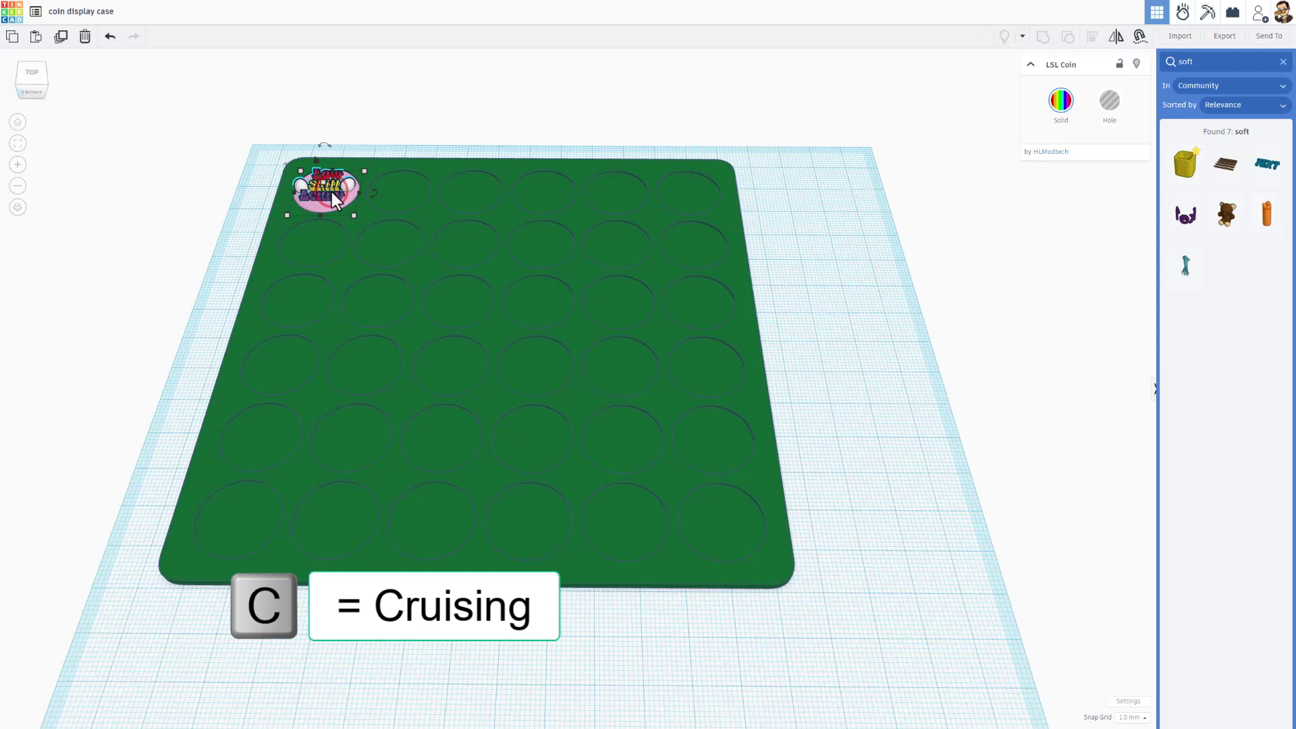
drag(331, 192, 650, 267)
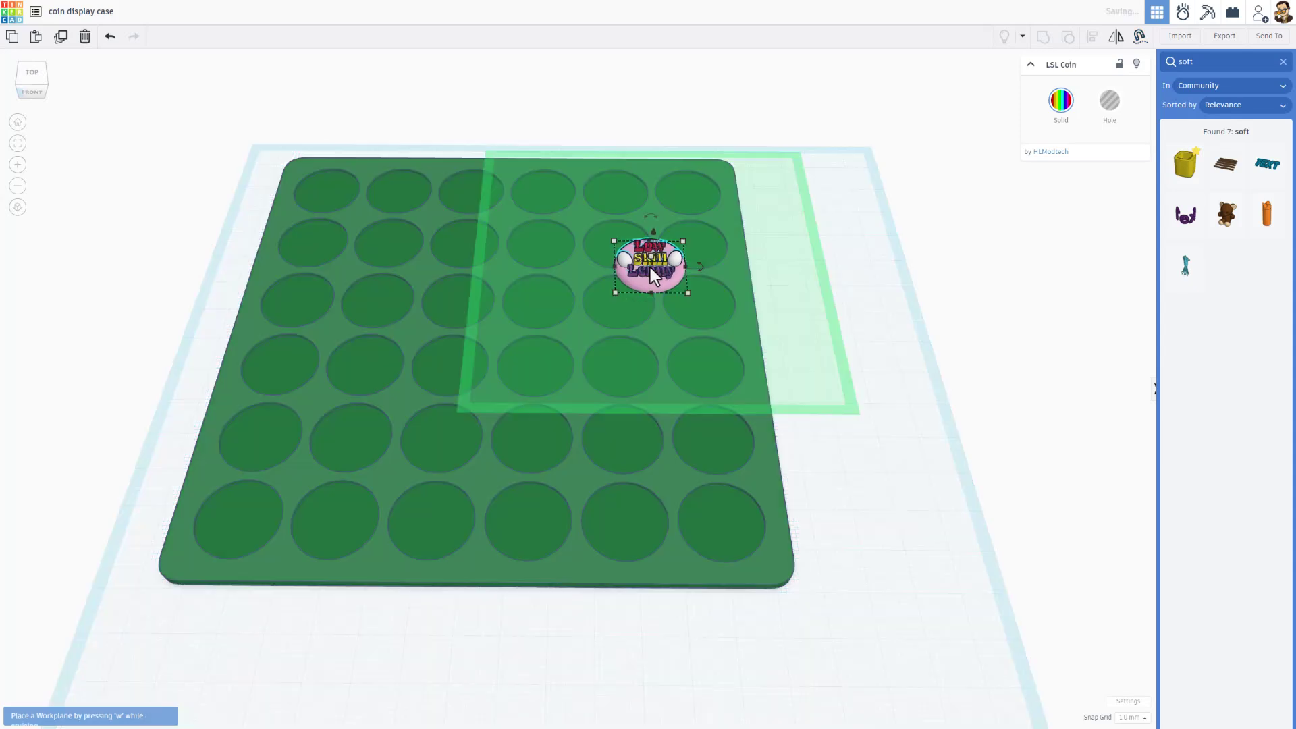
right_drag(780, 300, 607, 222)
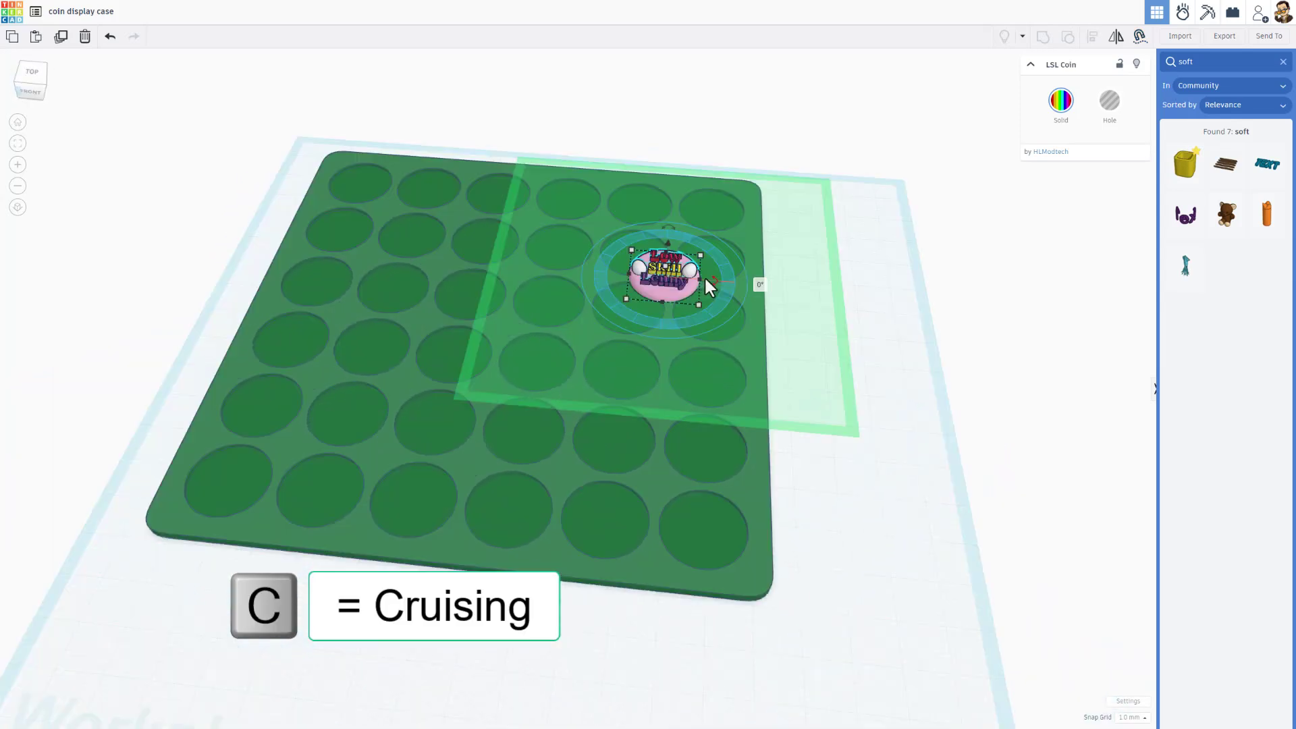
click(664, 284)
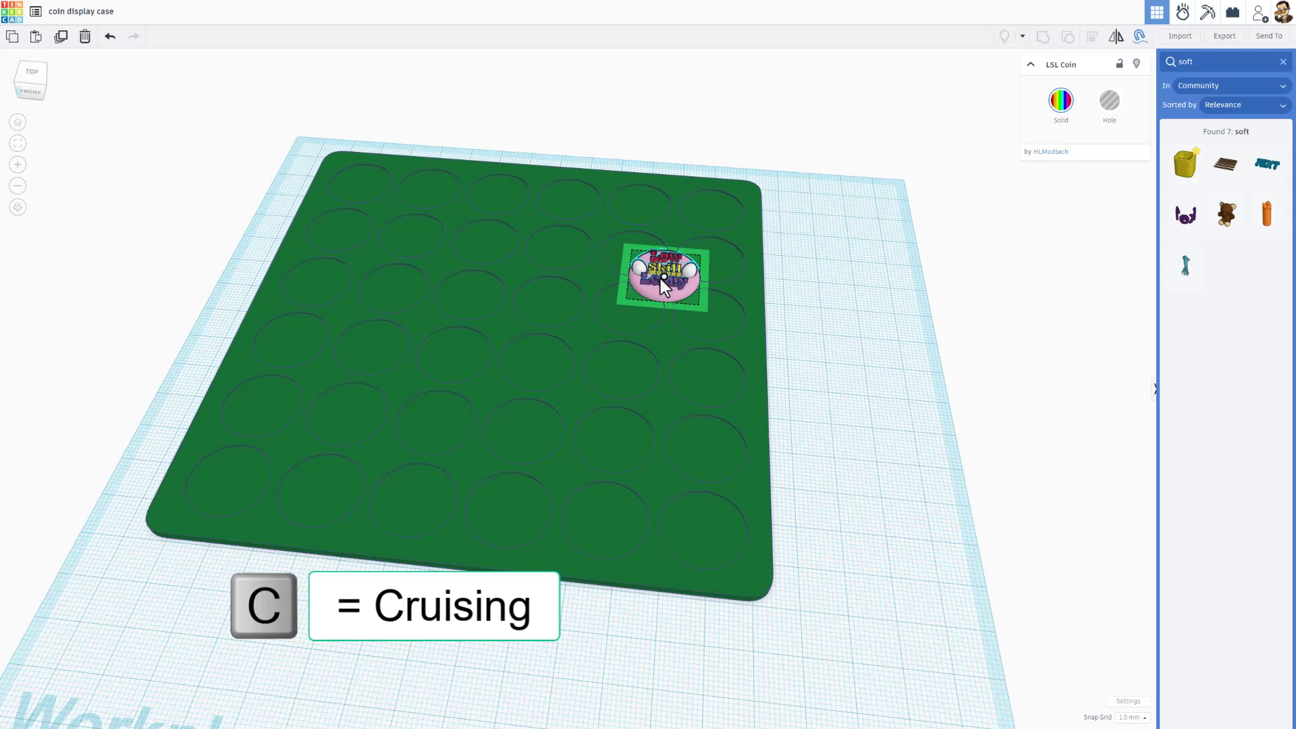
drag(663, 281, 711, 213)
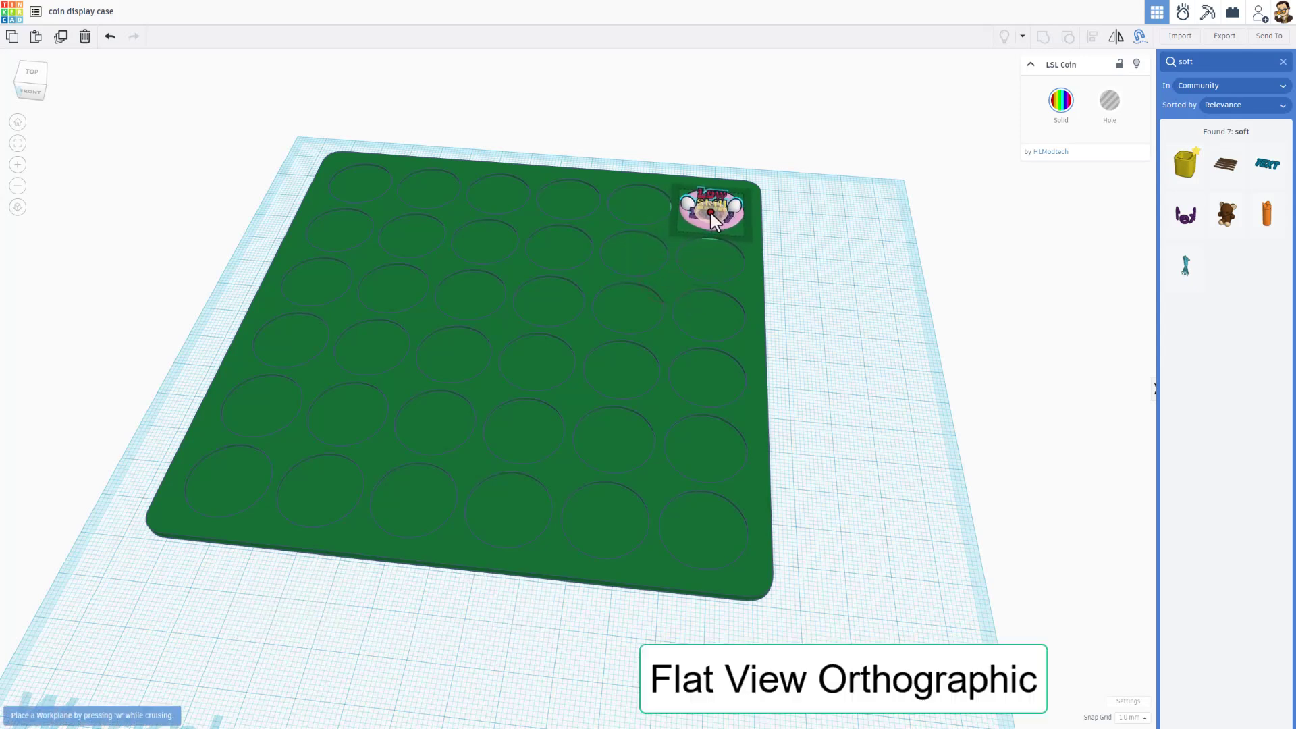
Fit the coin in an orthographic top view and nudge it one 1 mm step toward the back of the case.
click(14, 212)
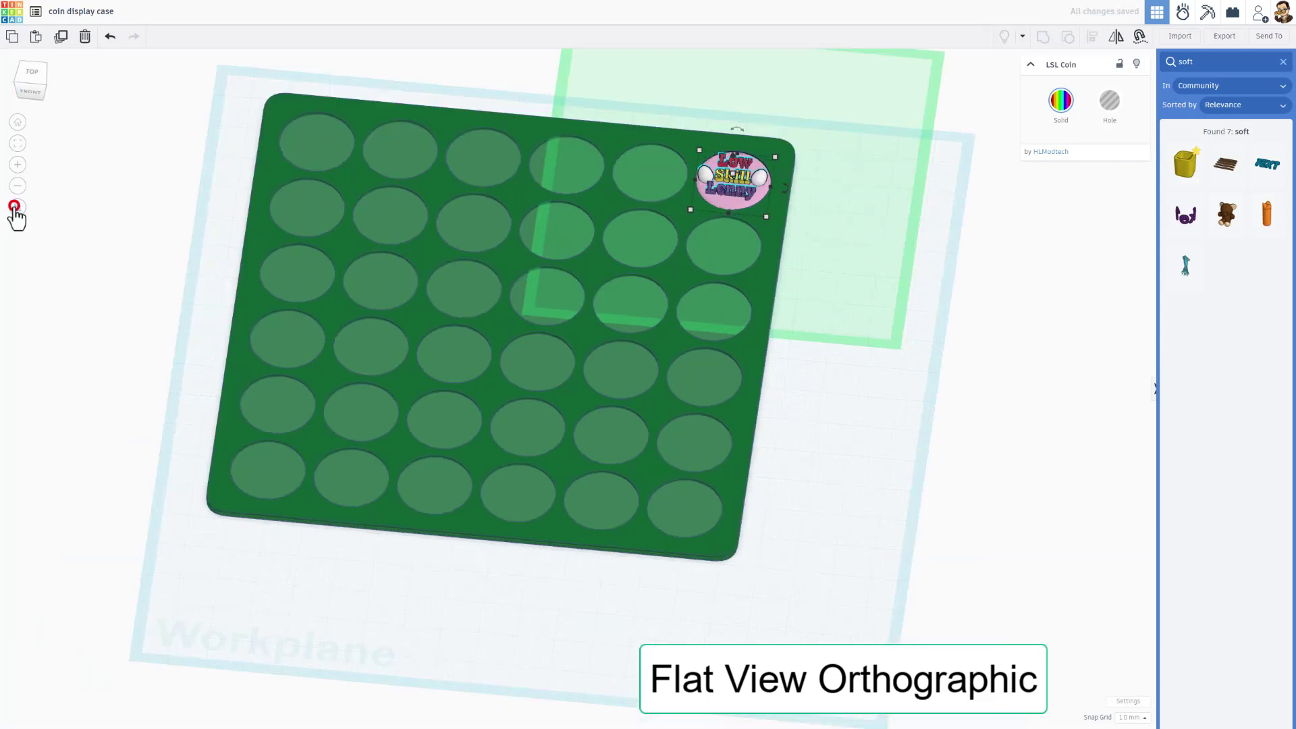
click(35, 73)
key(f)
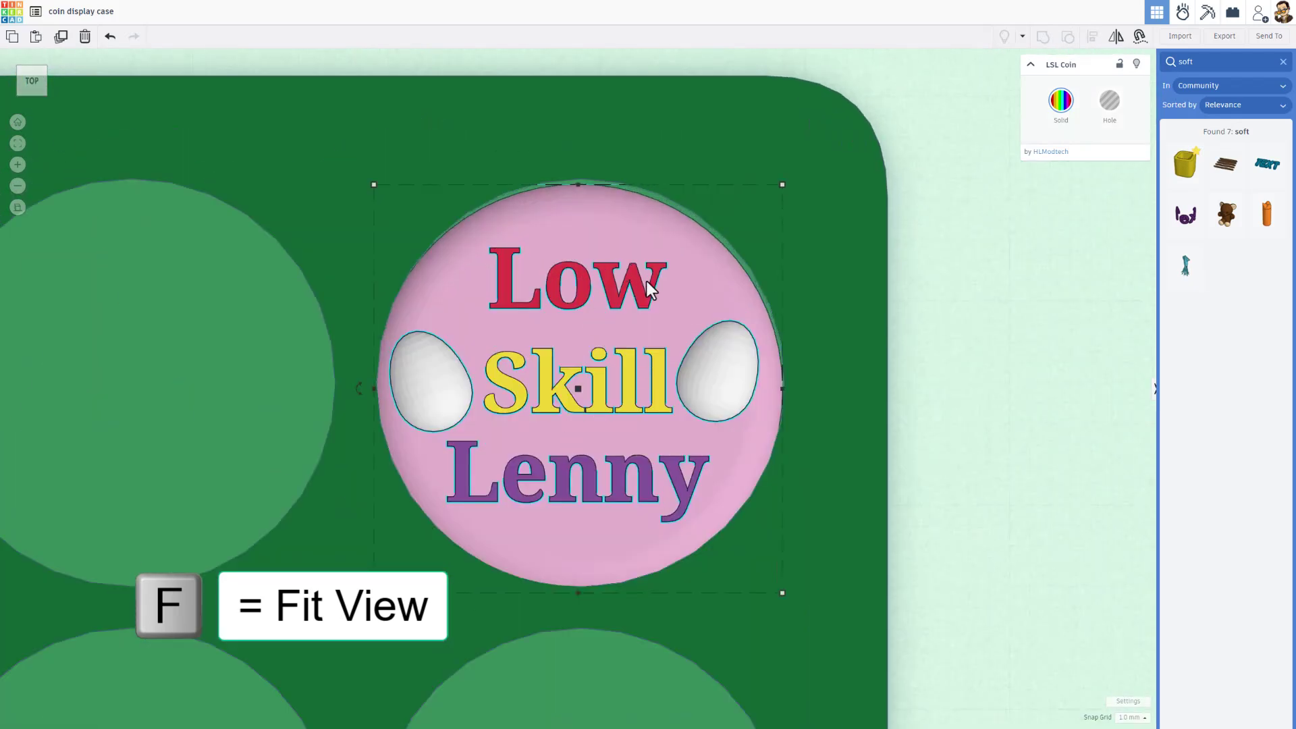
key(Up)
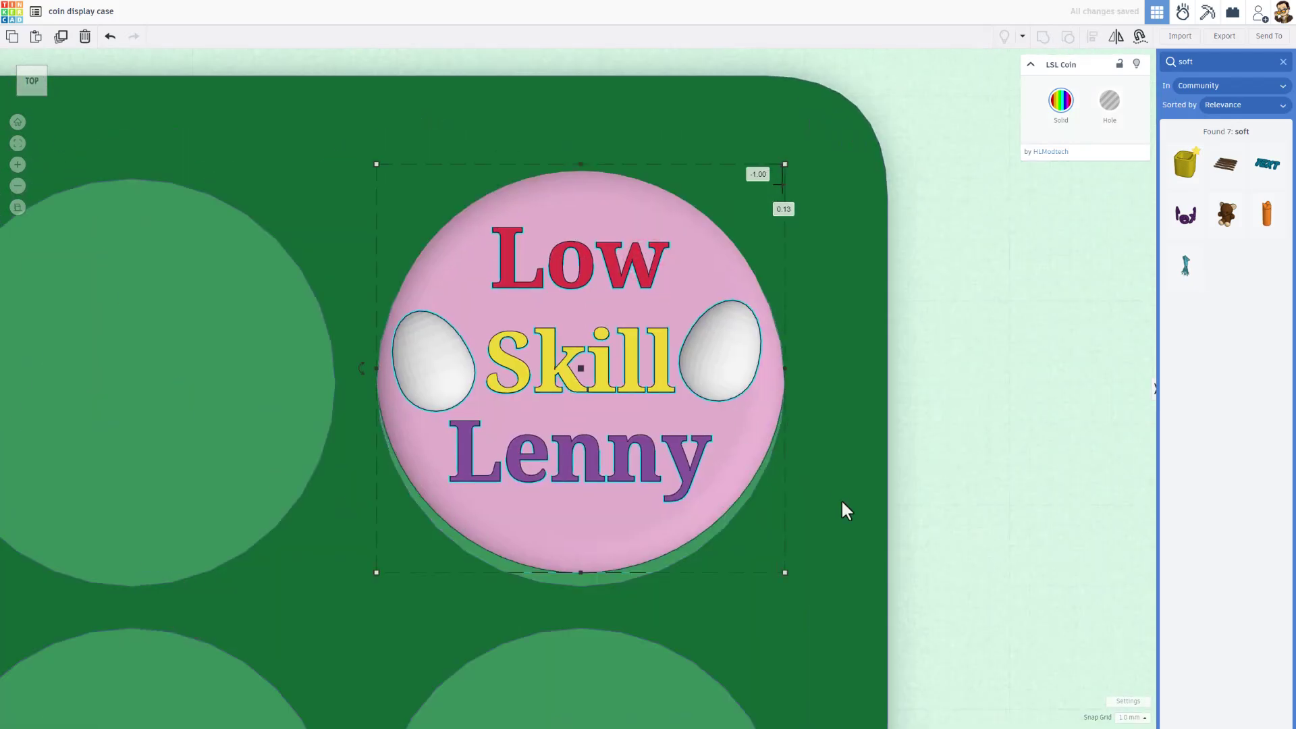
Turn the snap grid off, shift the coin slightly forward to center it in its recess, and restore the snap grid to 1.0 mm.
click(1129, 718)
click(1126, 600)
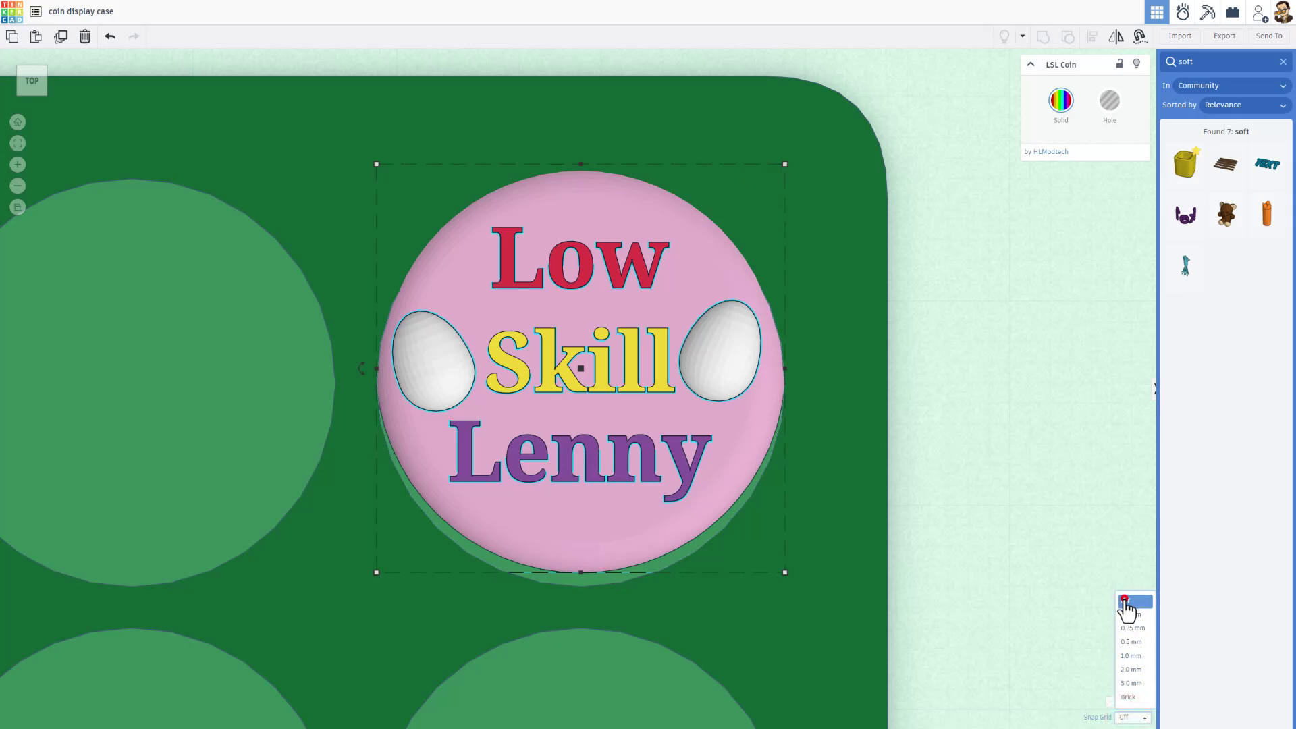
drag(728, 423, 728, 435)
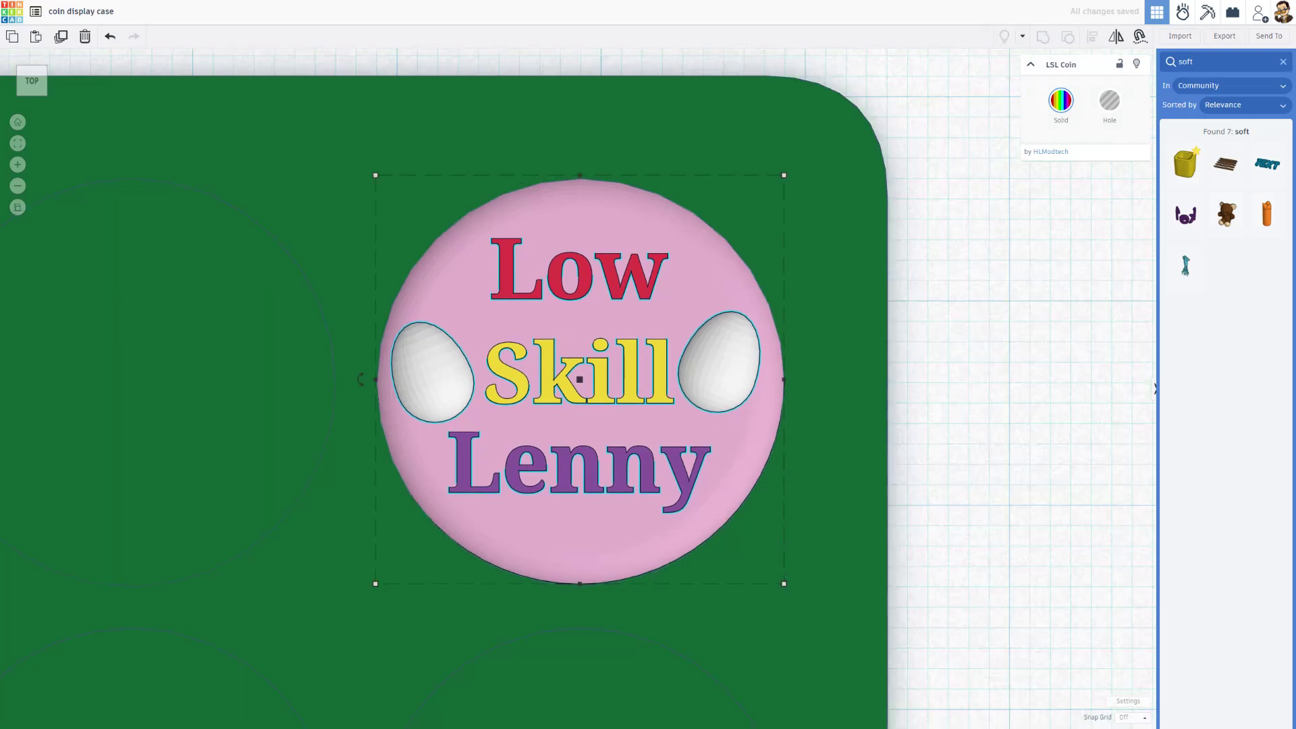
click(1130, 718)
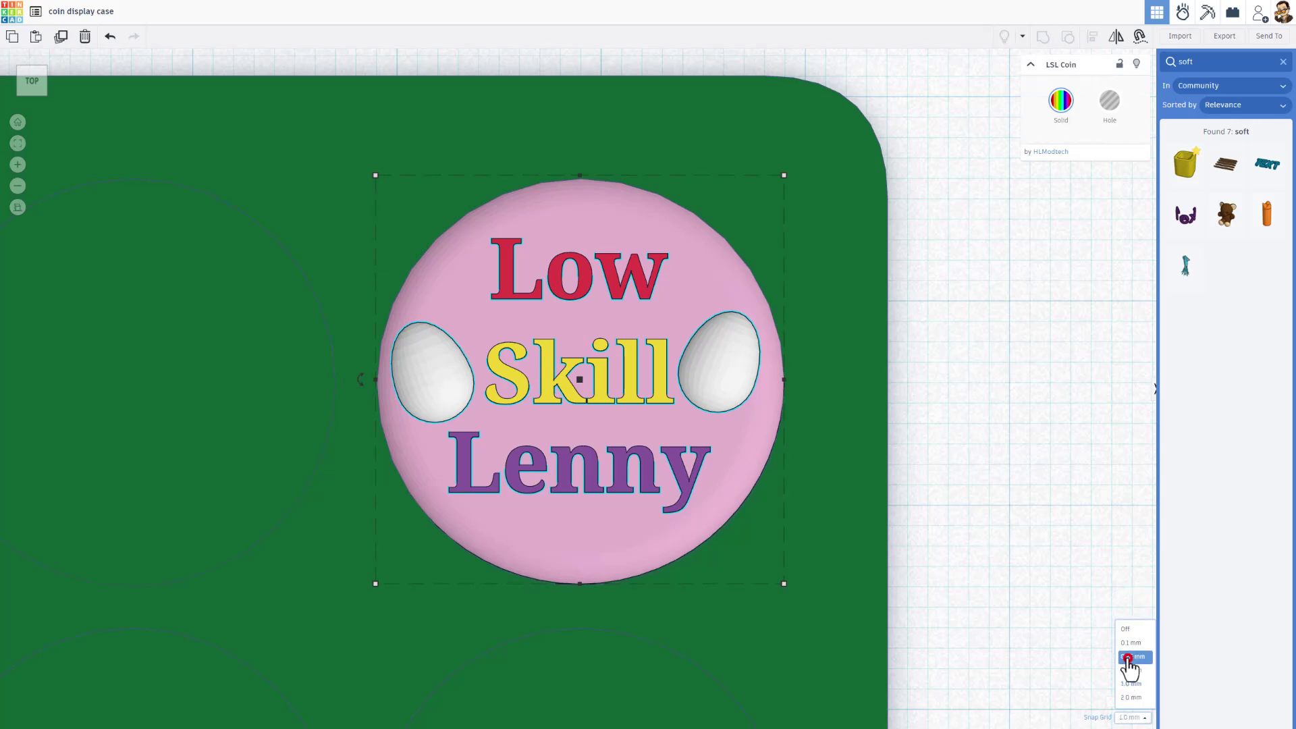
click(1129, 656)
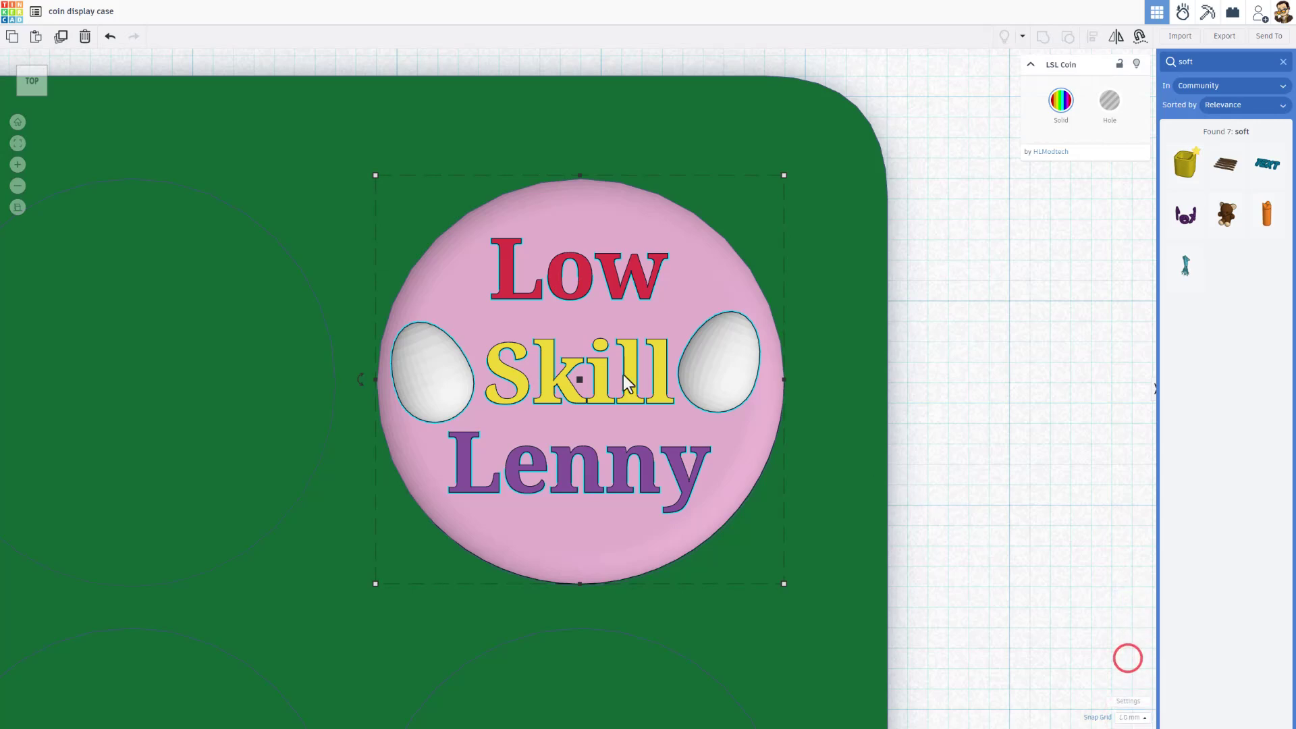
Return to the perspective home view and examine the display case and seated coin from several angles.
click(18, 207)
scroll(120, 362, down, 4)
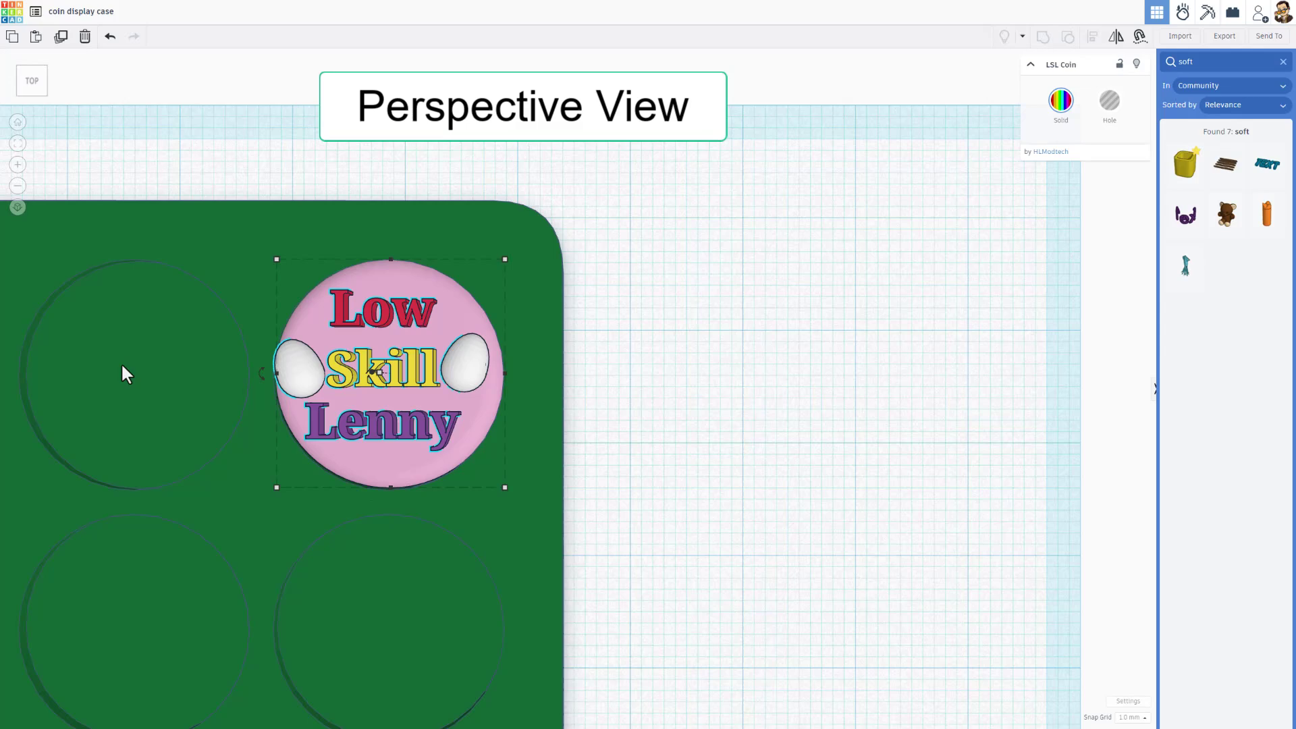
scroll(120, 362, down, 2)
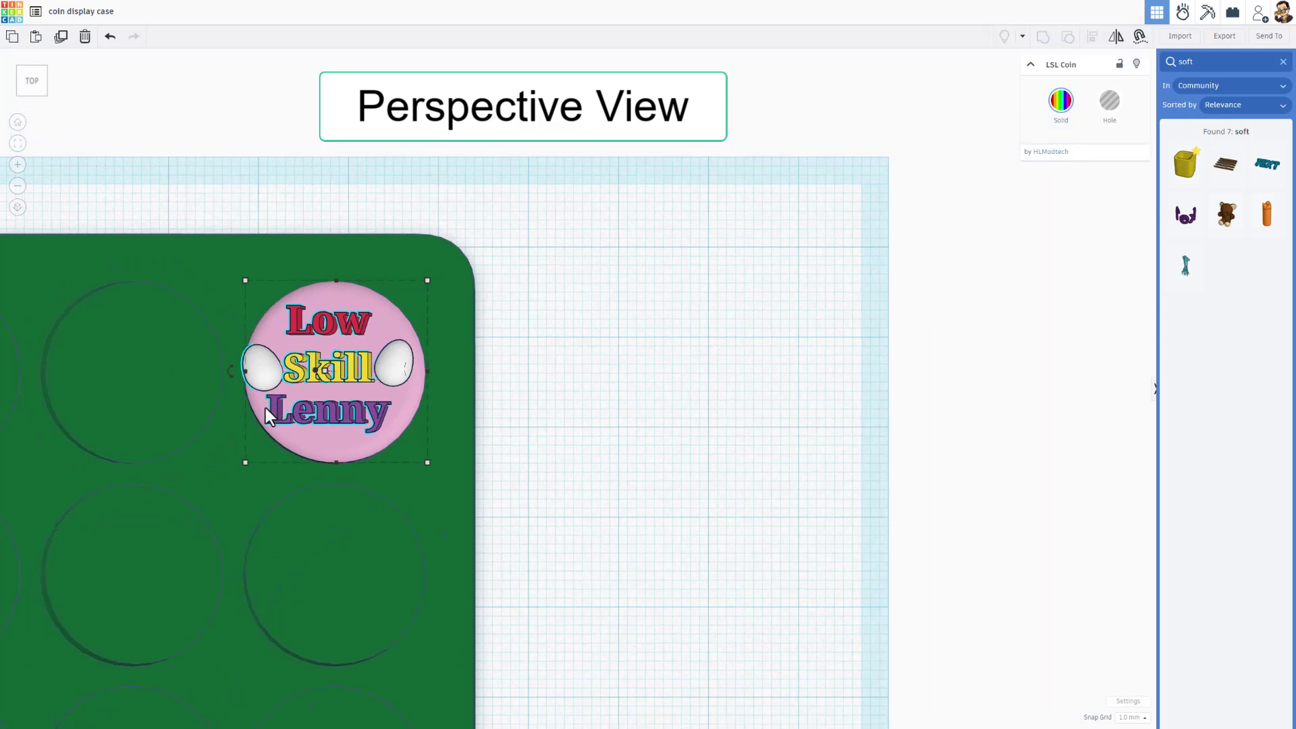
click(16, 123)
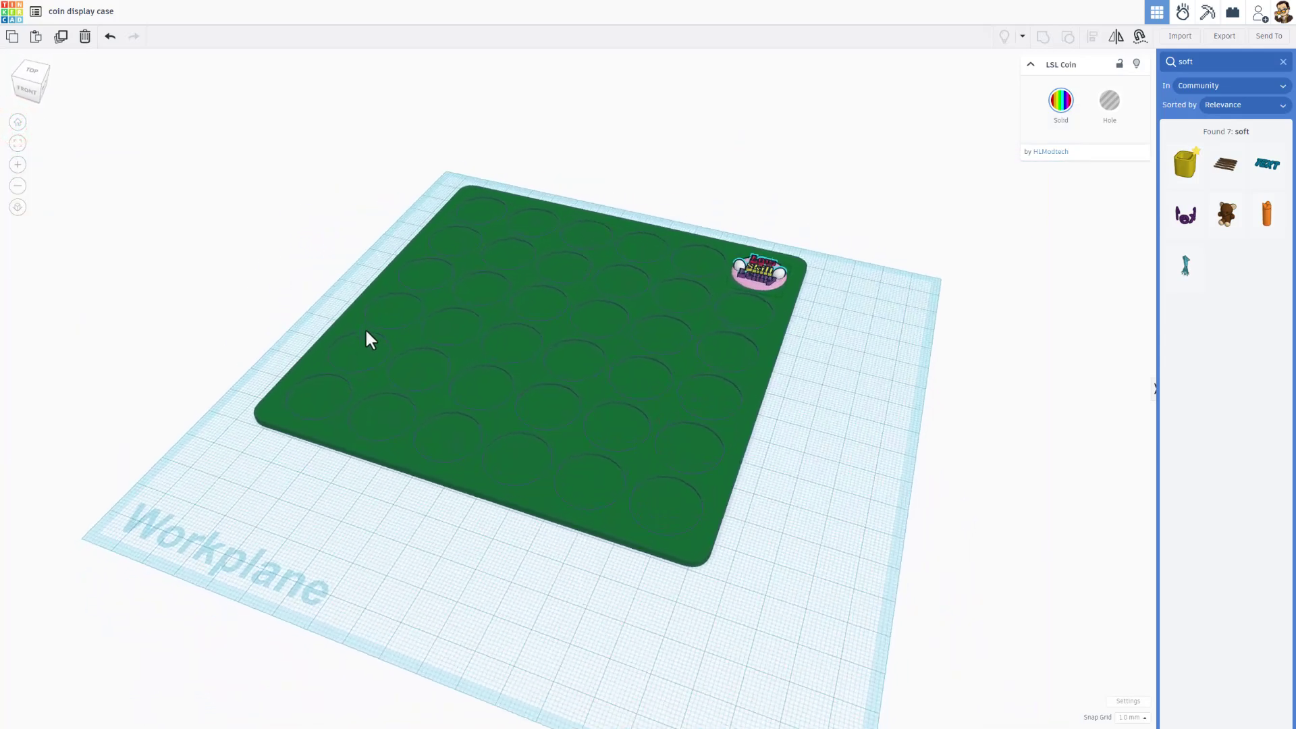
right_drag(364, 327, 570, 364)
right_drag(781, 459, 706, 626)
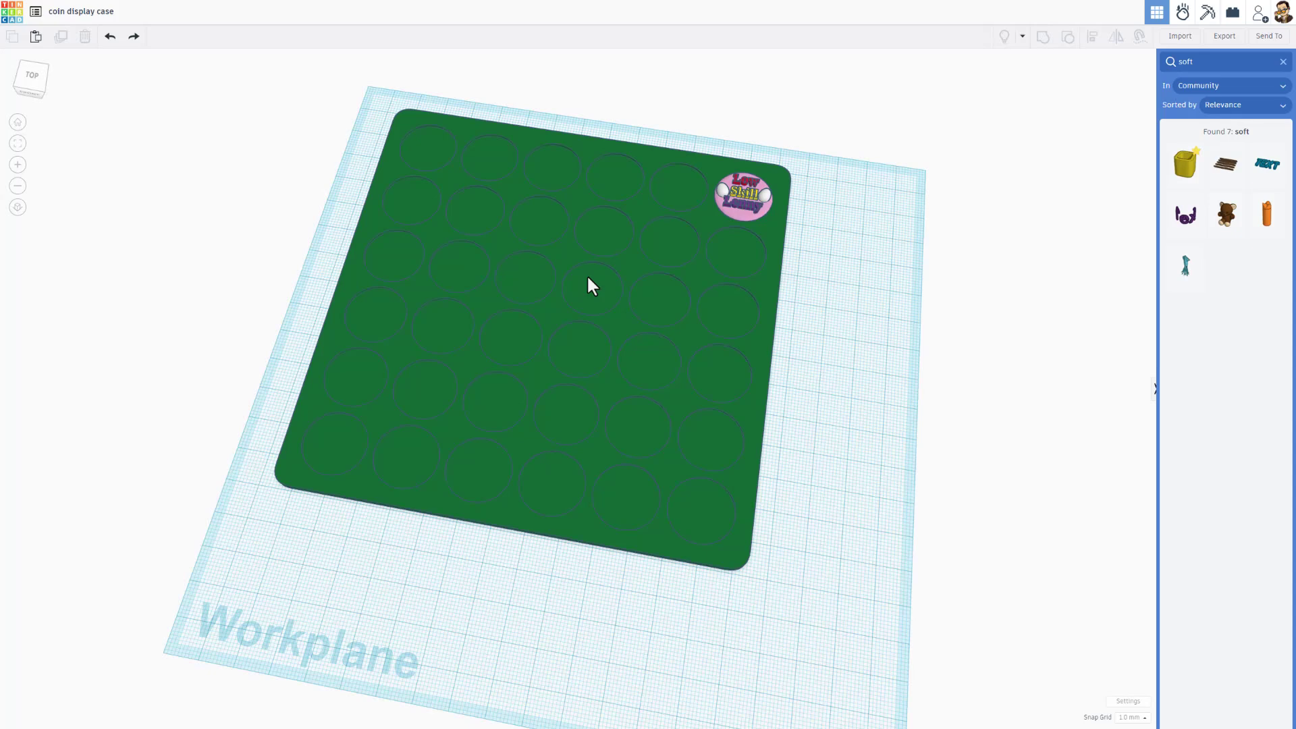
right_drag(586, 274, 665, 239)
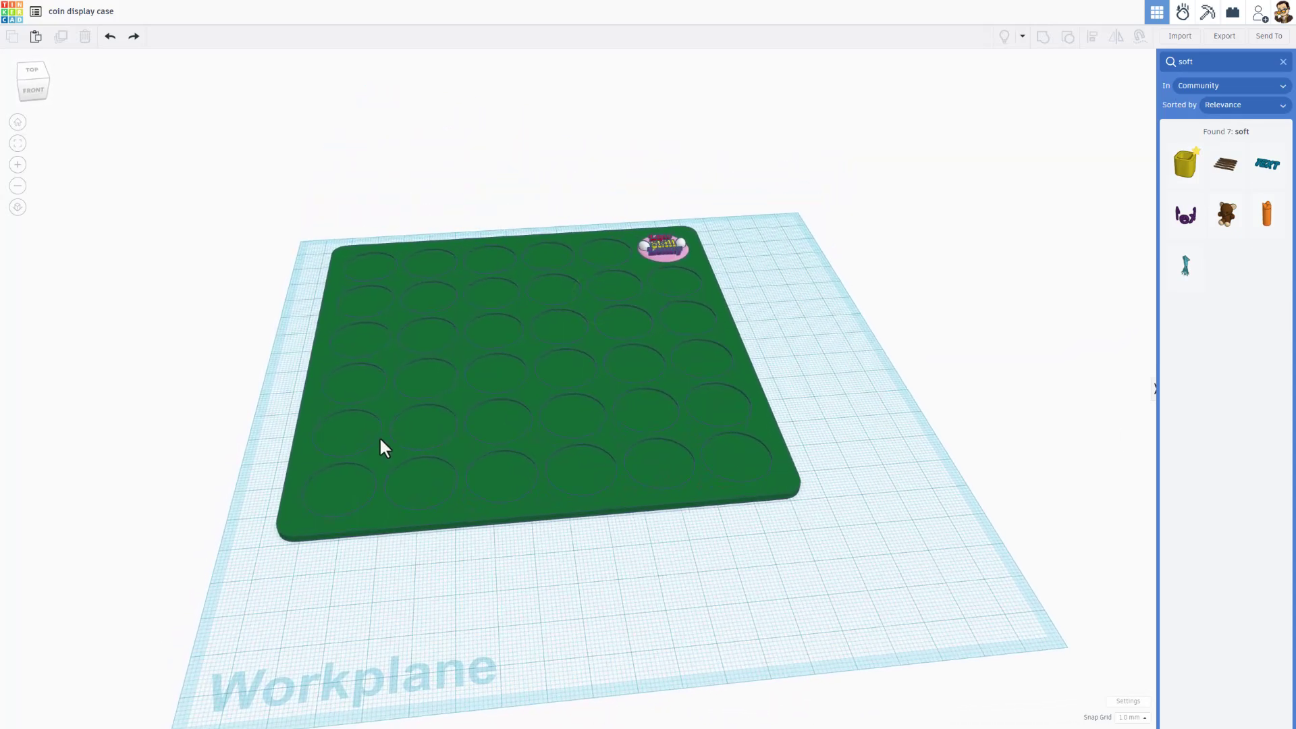
right_drag(431, 457, 384, 554)
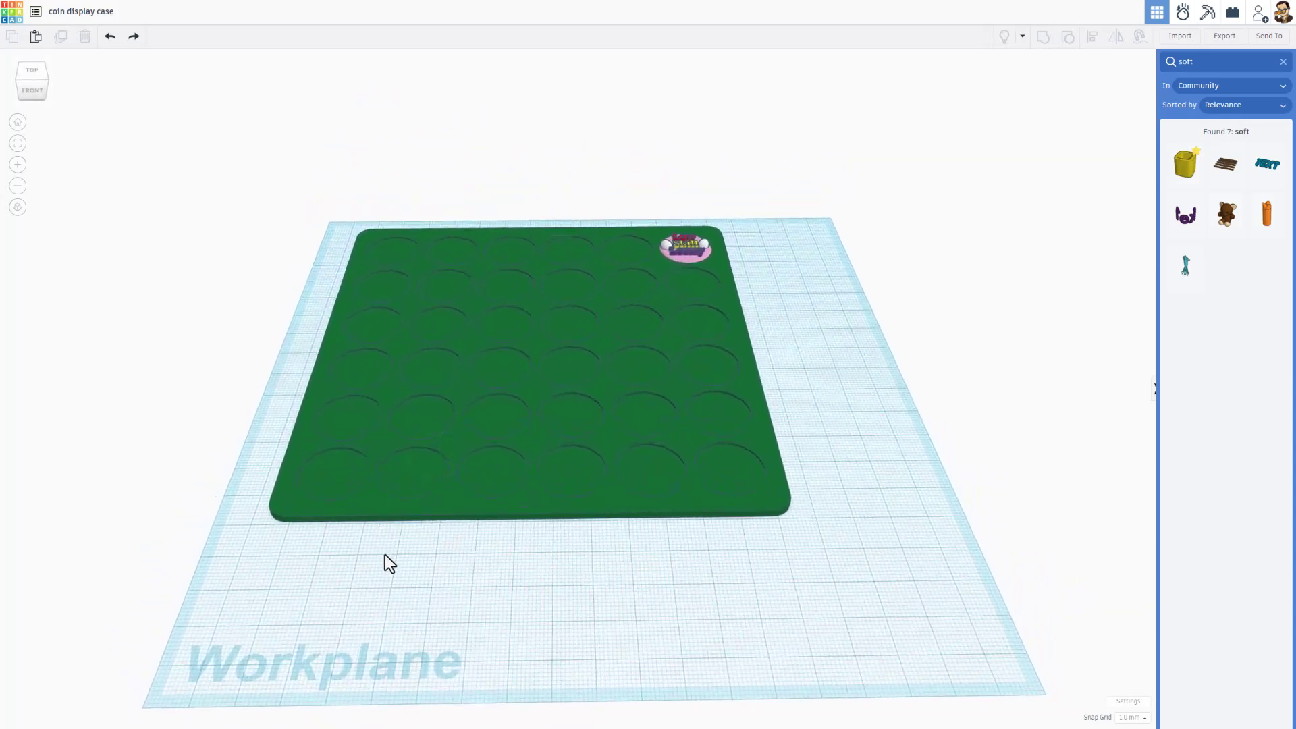
right_drag(497, 454, 532, 277)
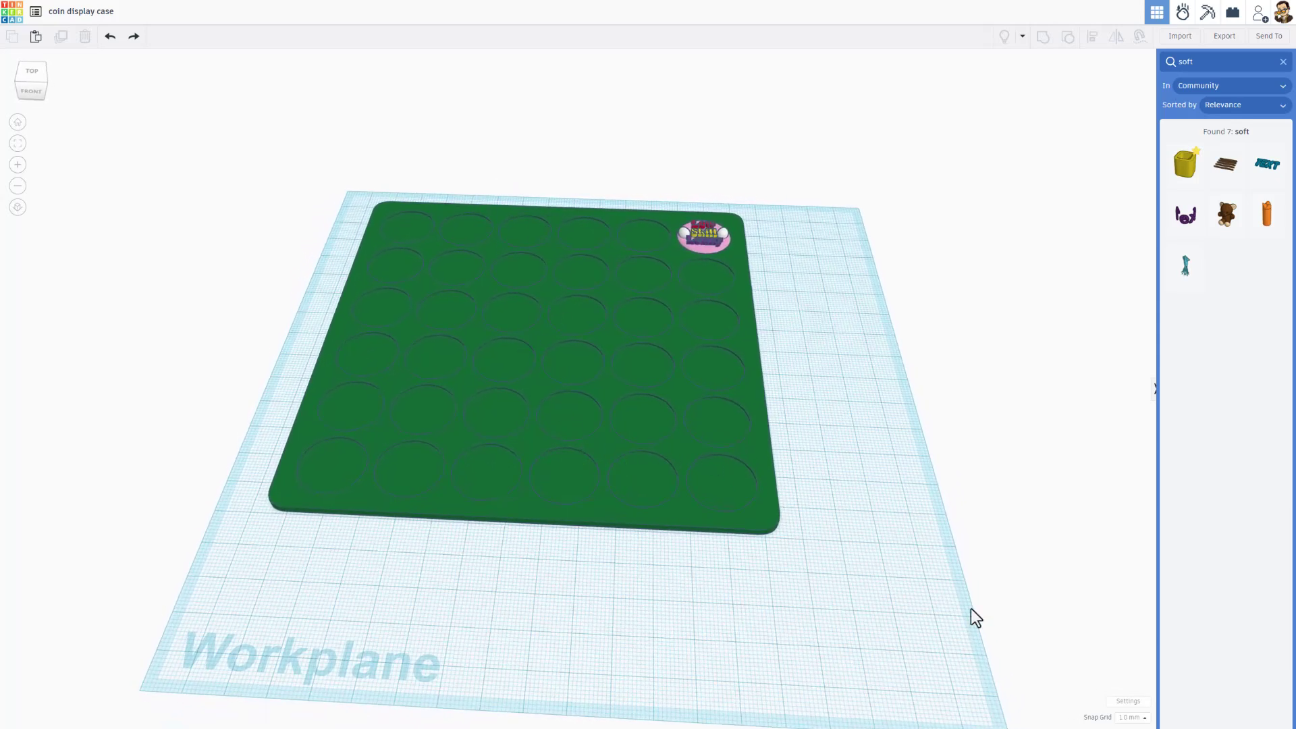
Set the workspace background to the pale yellow preset and turn off the grid display.
click(1124, 702)
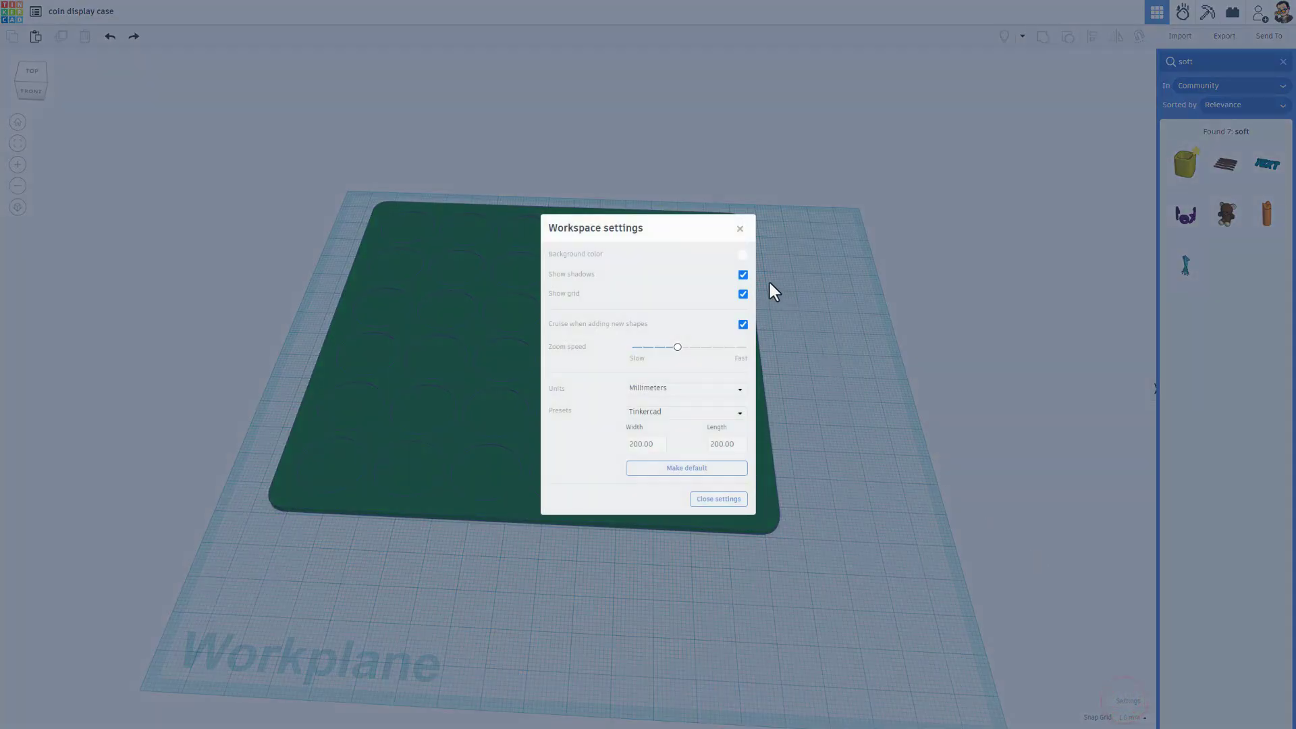
click(743, 257)
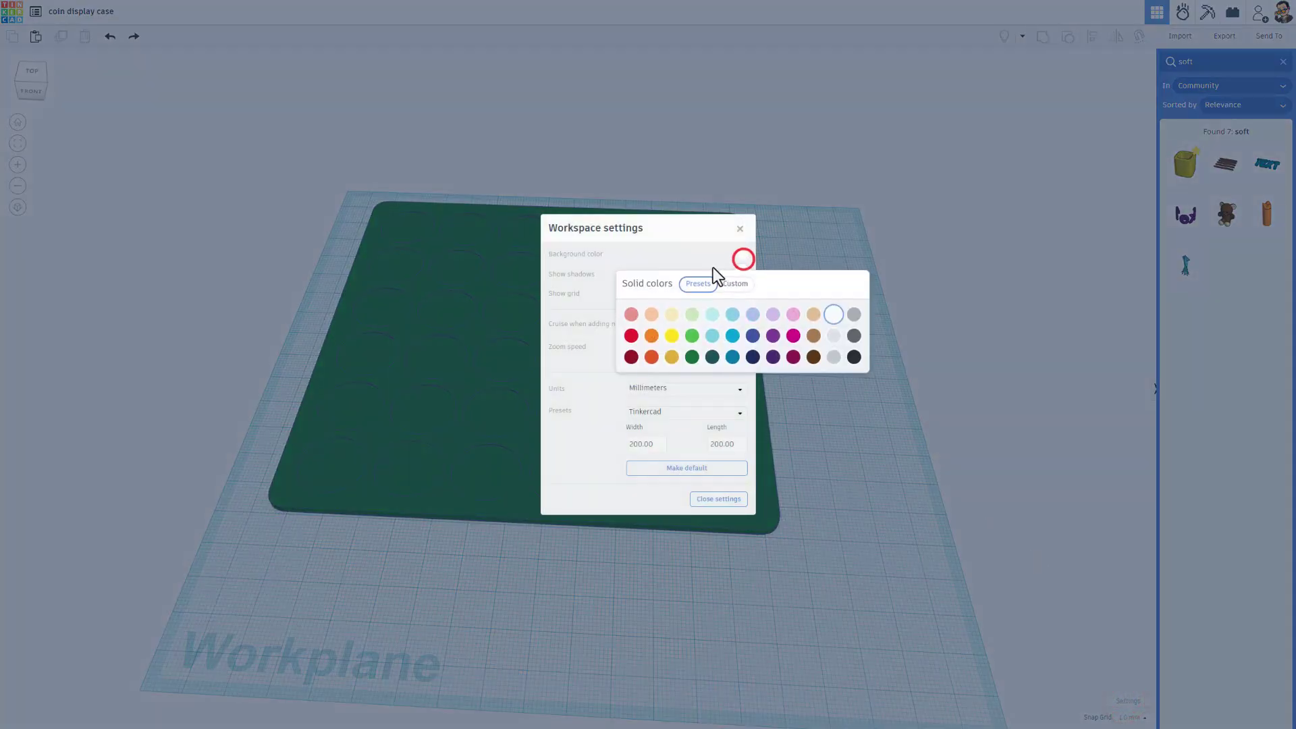
click(673, 315)
click(677, 250)
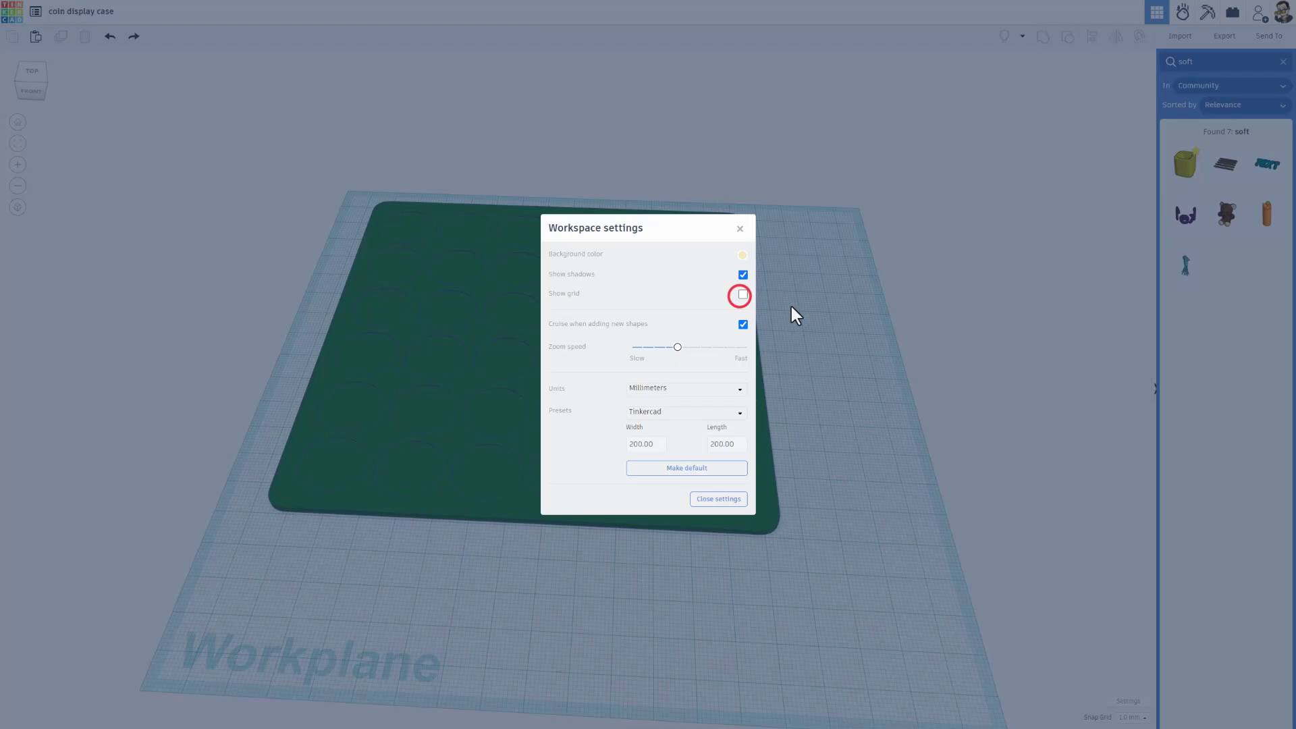
click(824, 316)
right_drag(801, 330, 825, 310)
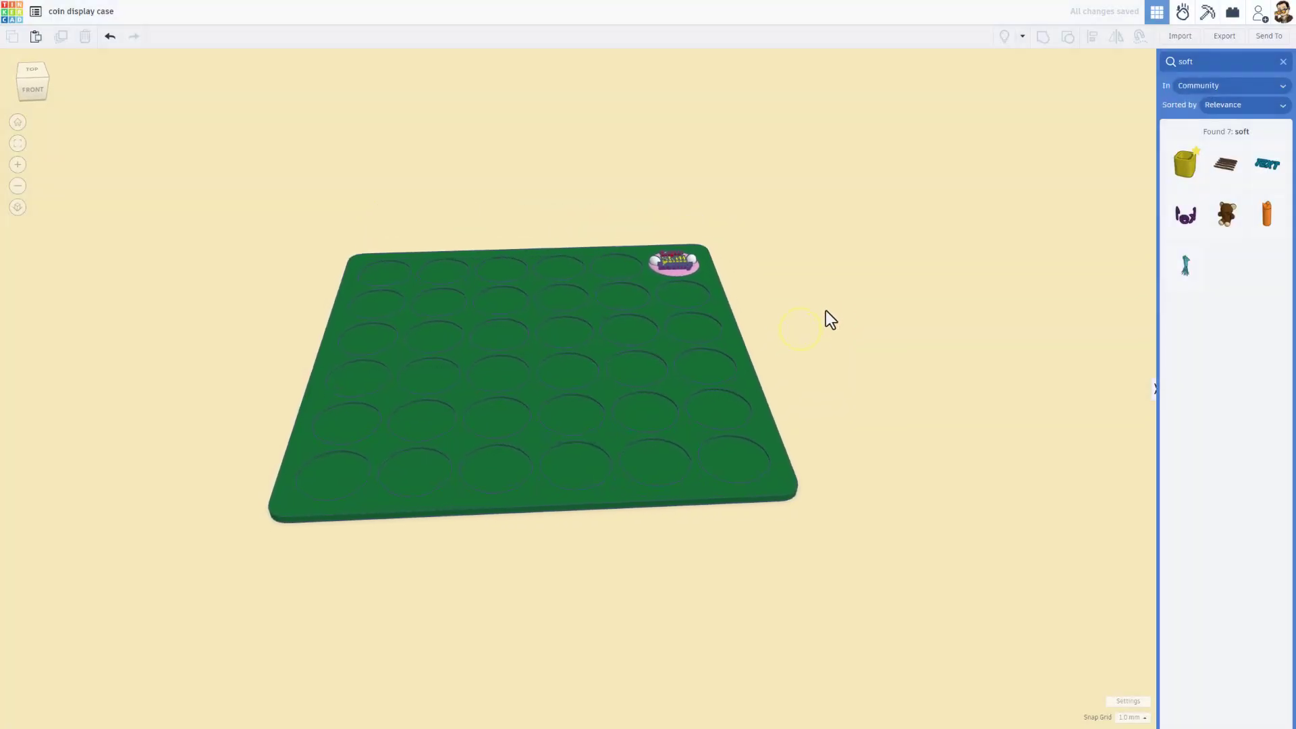
Leave the 3D editor for the designs dashboard and open the properties of the coin display case design.
click(13, 19)
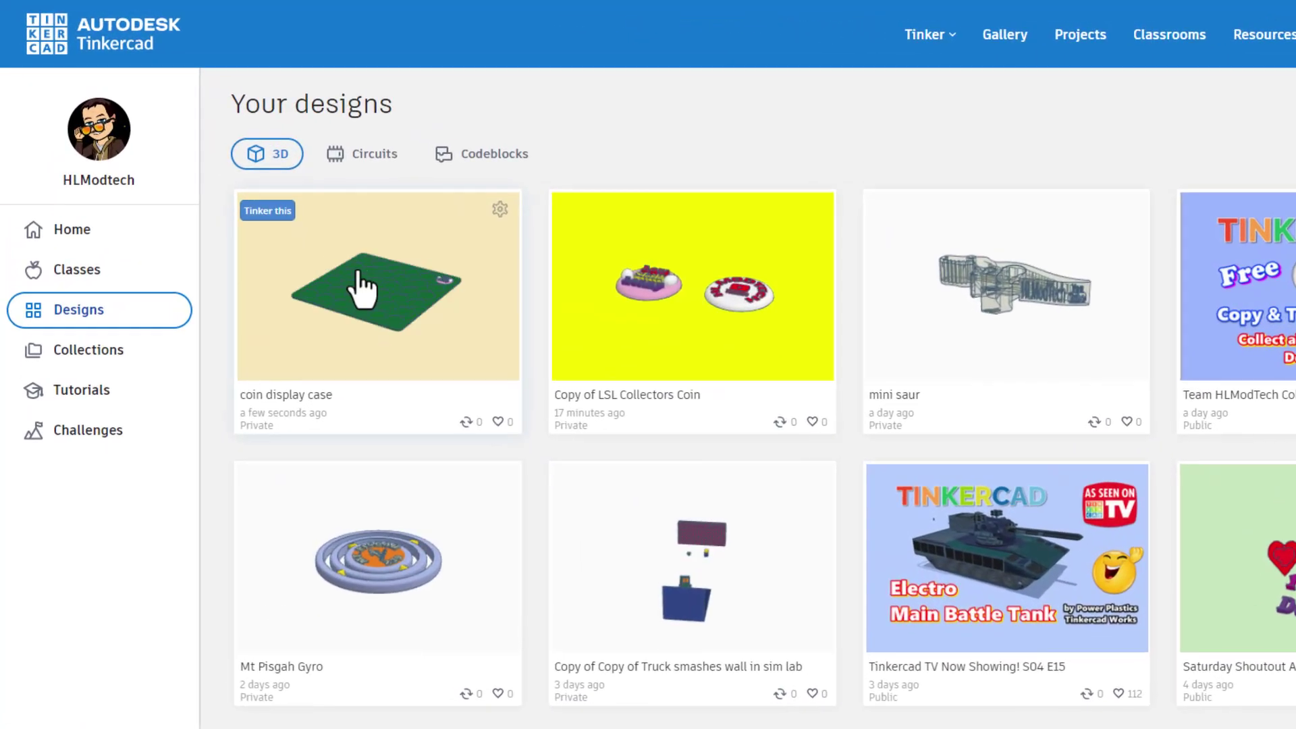
click(500, 209)
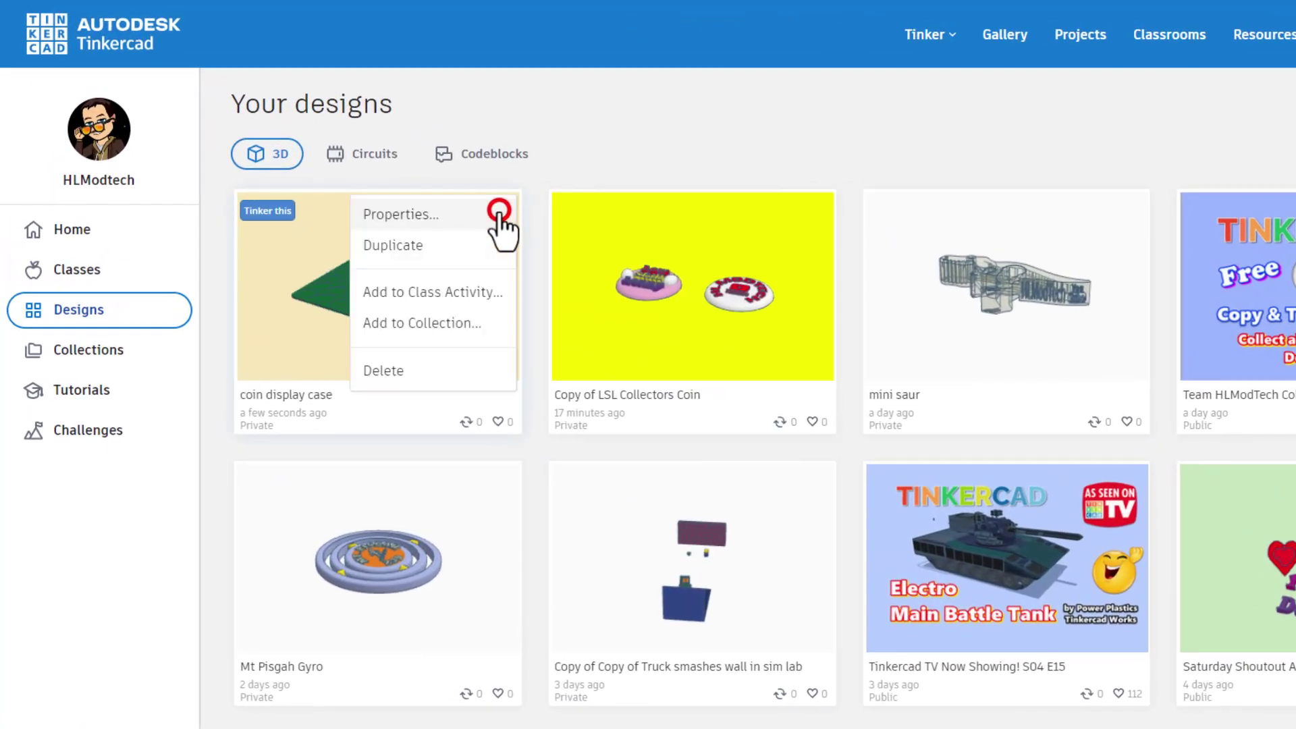
click(439, 214)
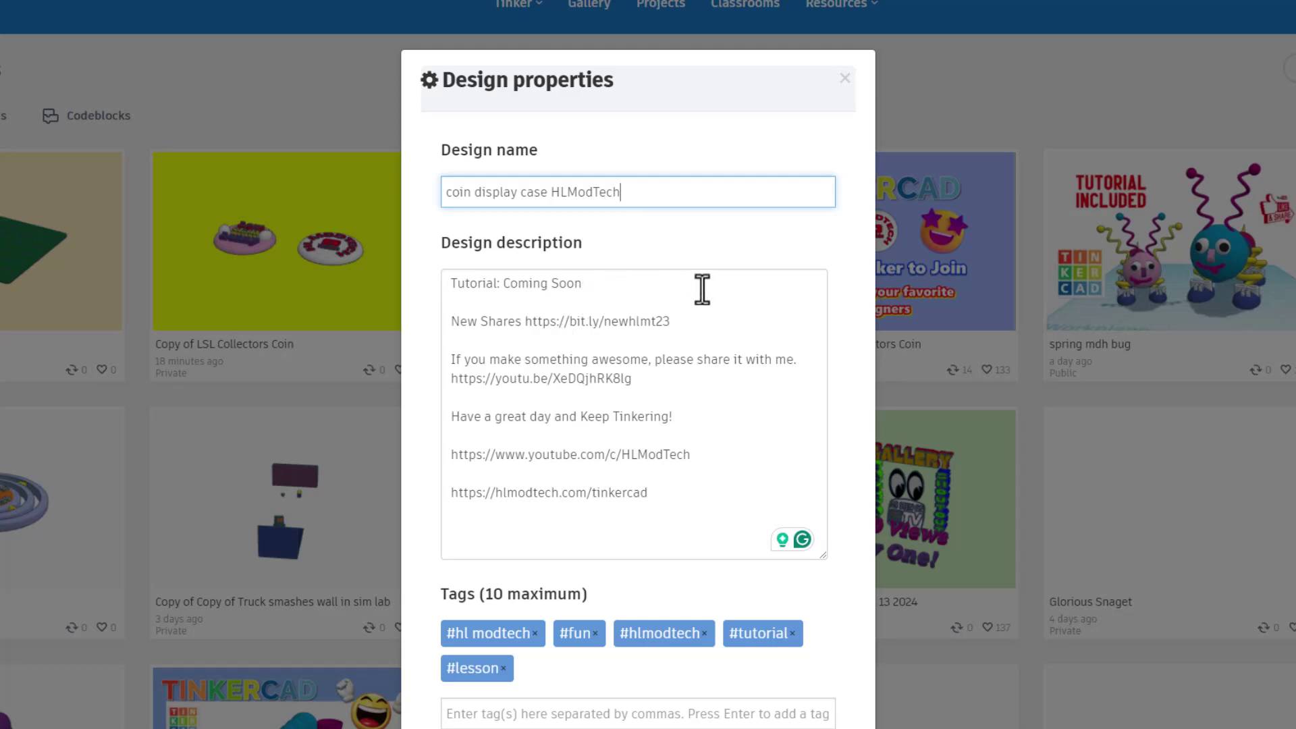
Add the tag hlmt23 to the design's tags.
scroll(679, 444, down, 4)
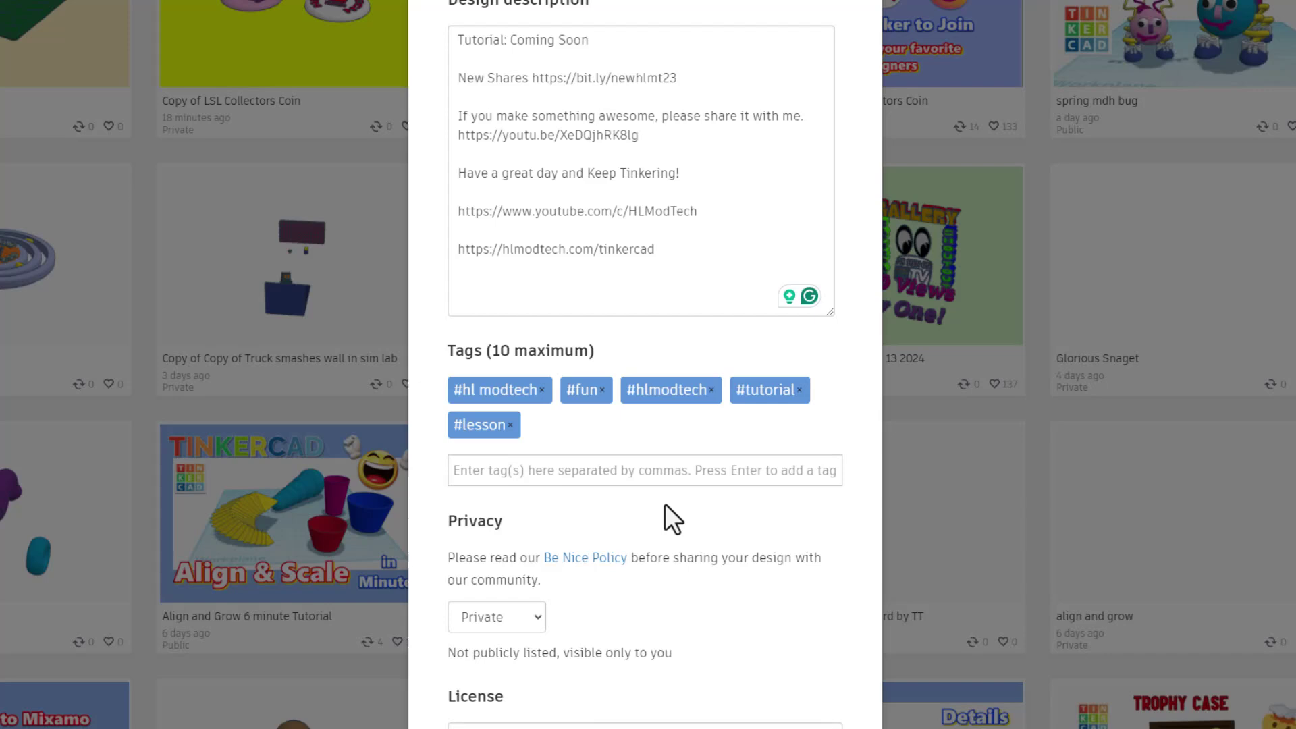
click(552, 375)
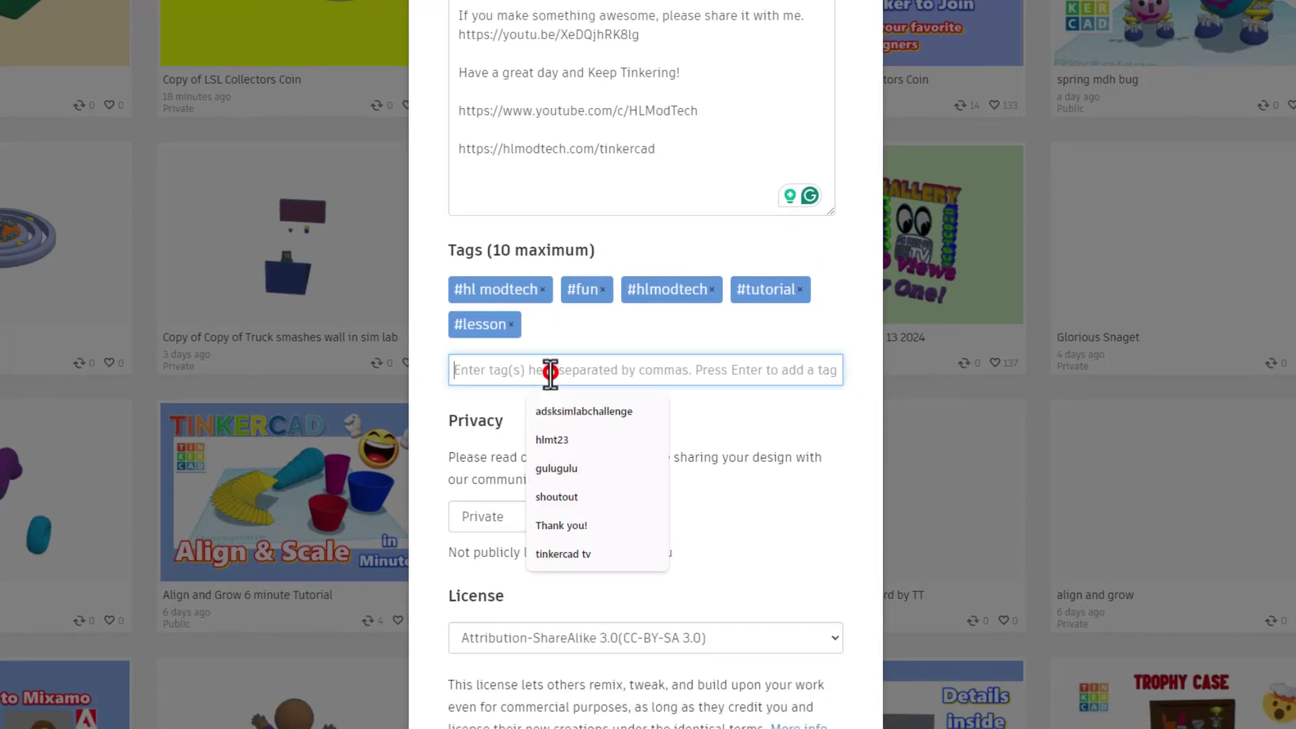
text(hl)
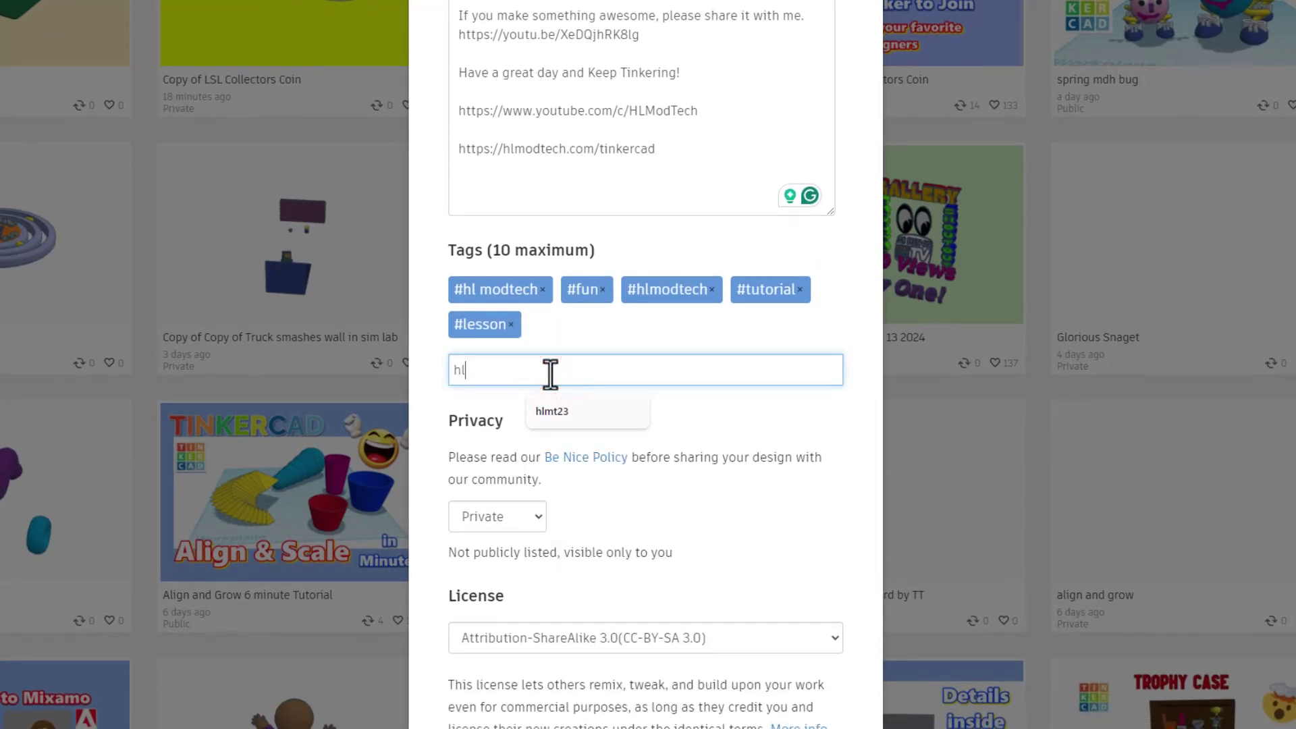
text(mt23)
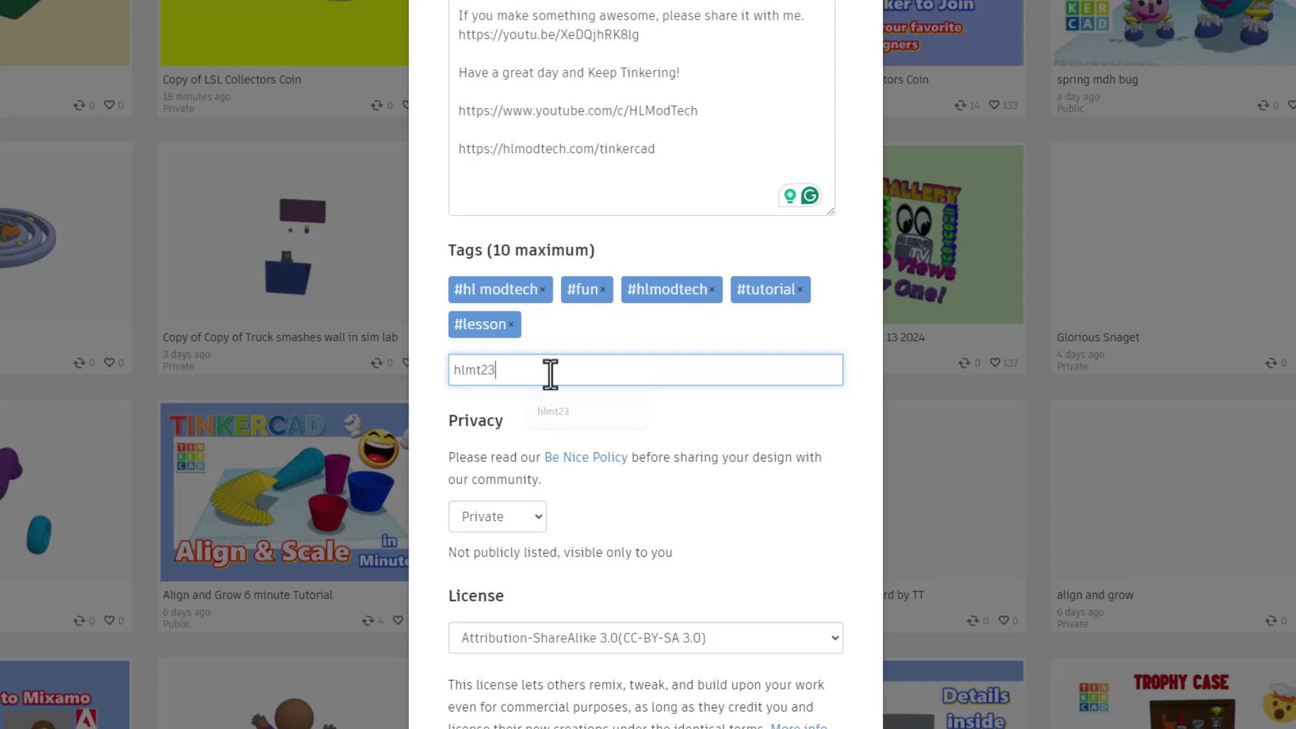
key(Return)
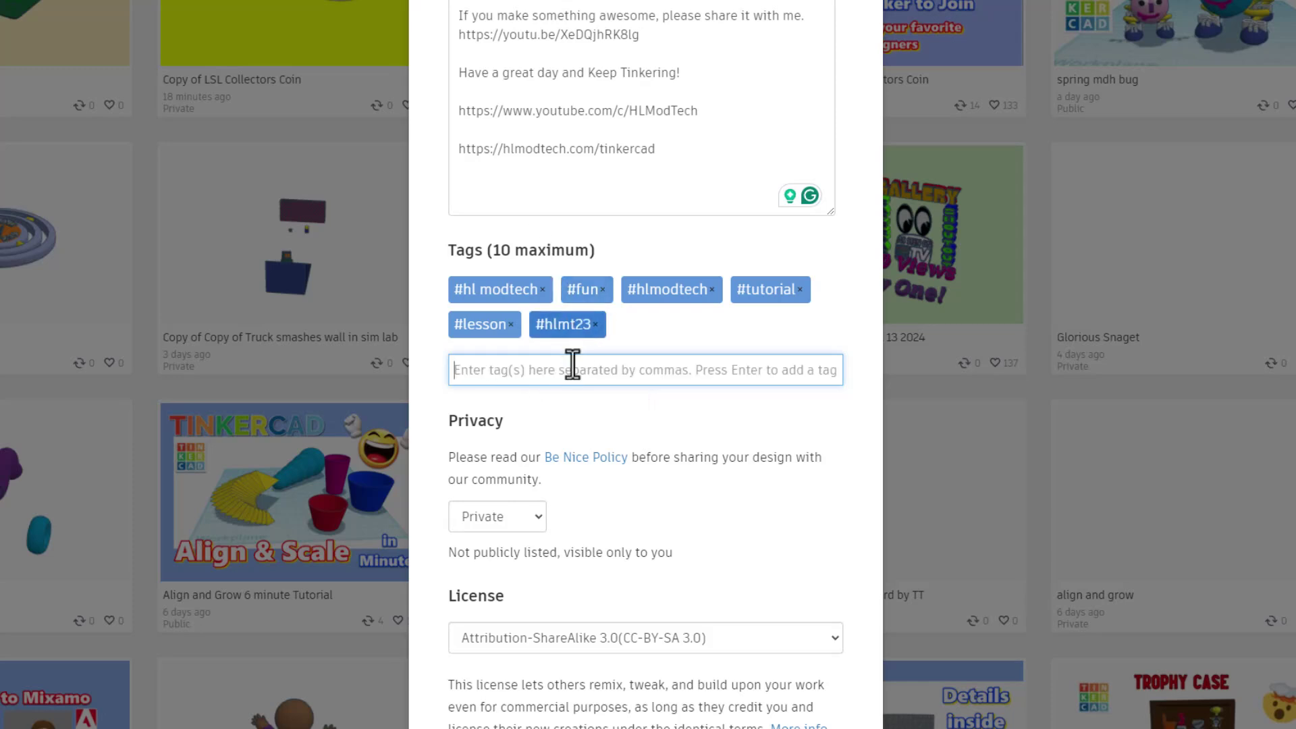
Set the design's privacy to Public and complete the "I'm not a robot" check.
scroll(670, 488, down, 1)
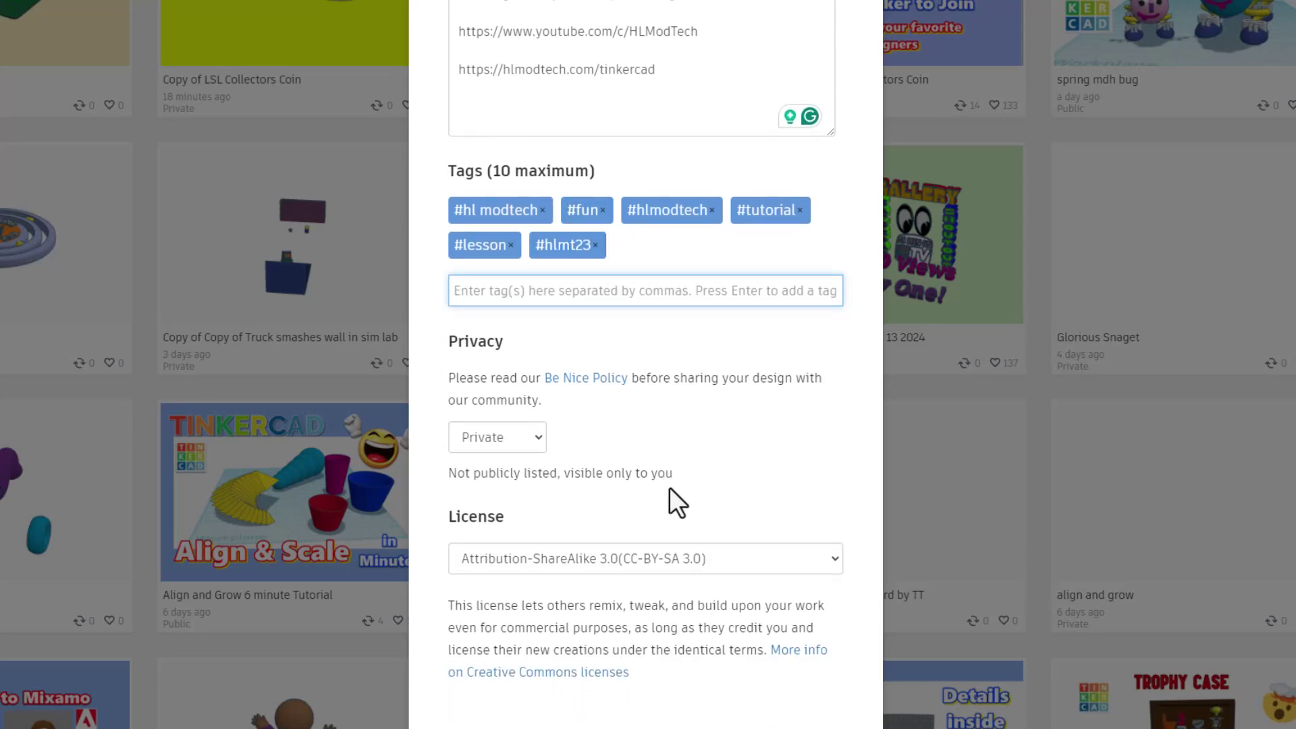
click(514, 443)
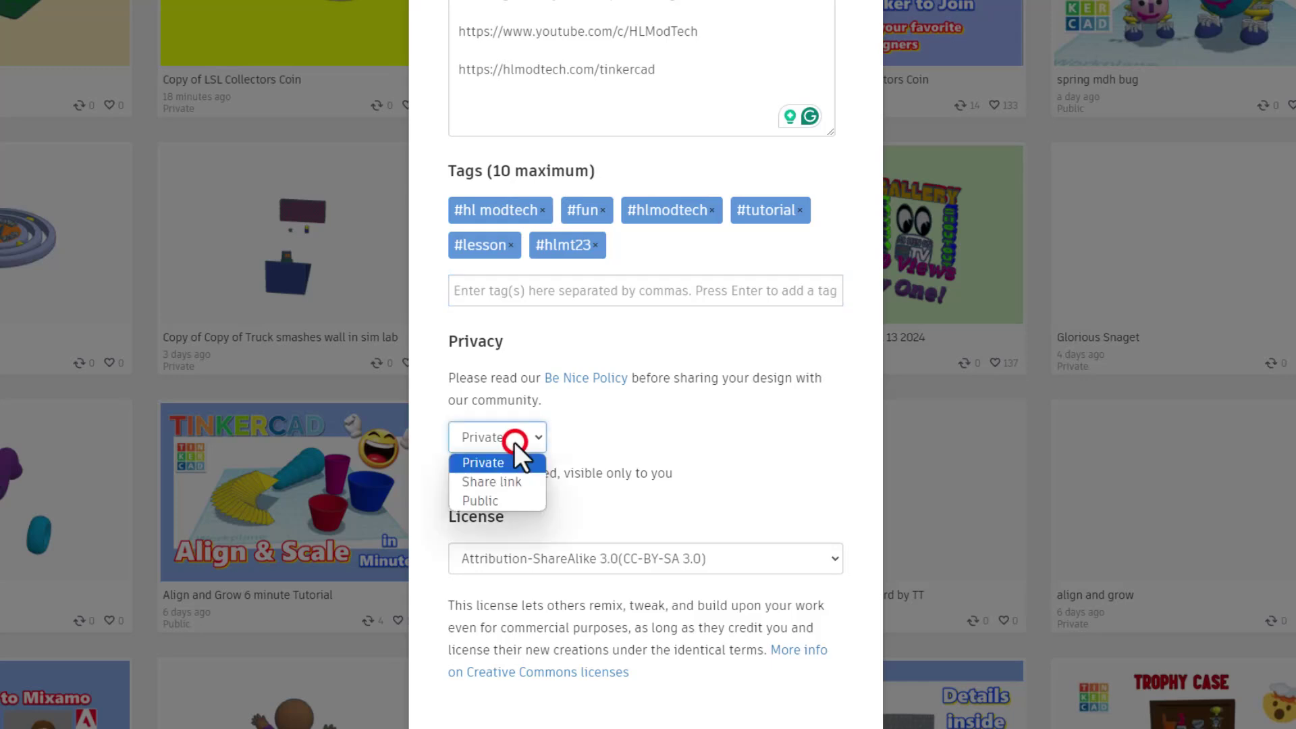
click(494, 504)
click(487, 526)
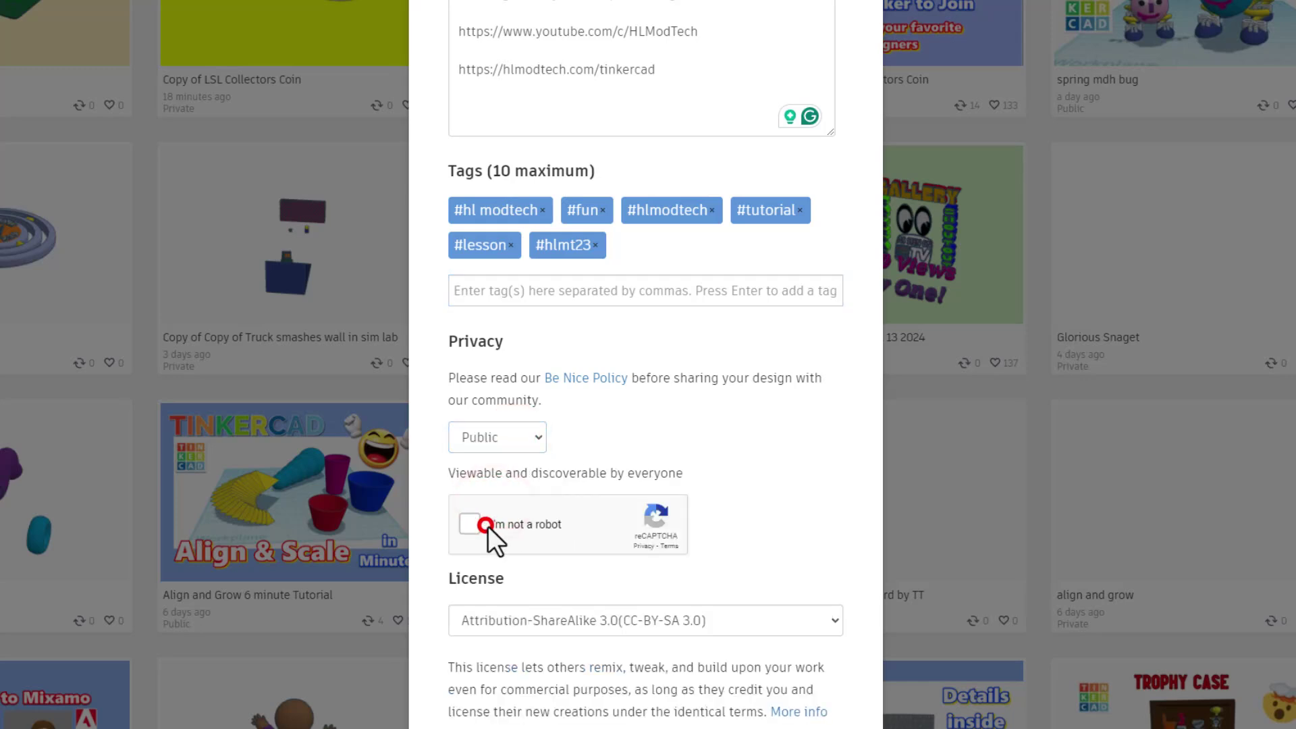
Set the license to Attribution-NoDerivs 3.0 (CC-BY-ND 3.0), review the description, and save the property changes.
click(649, 555)
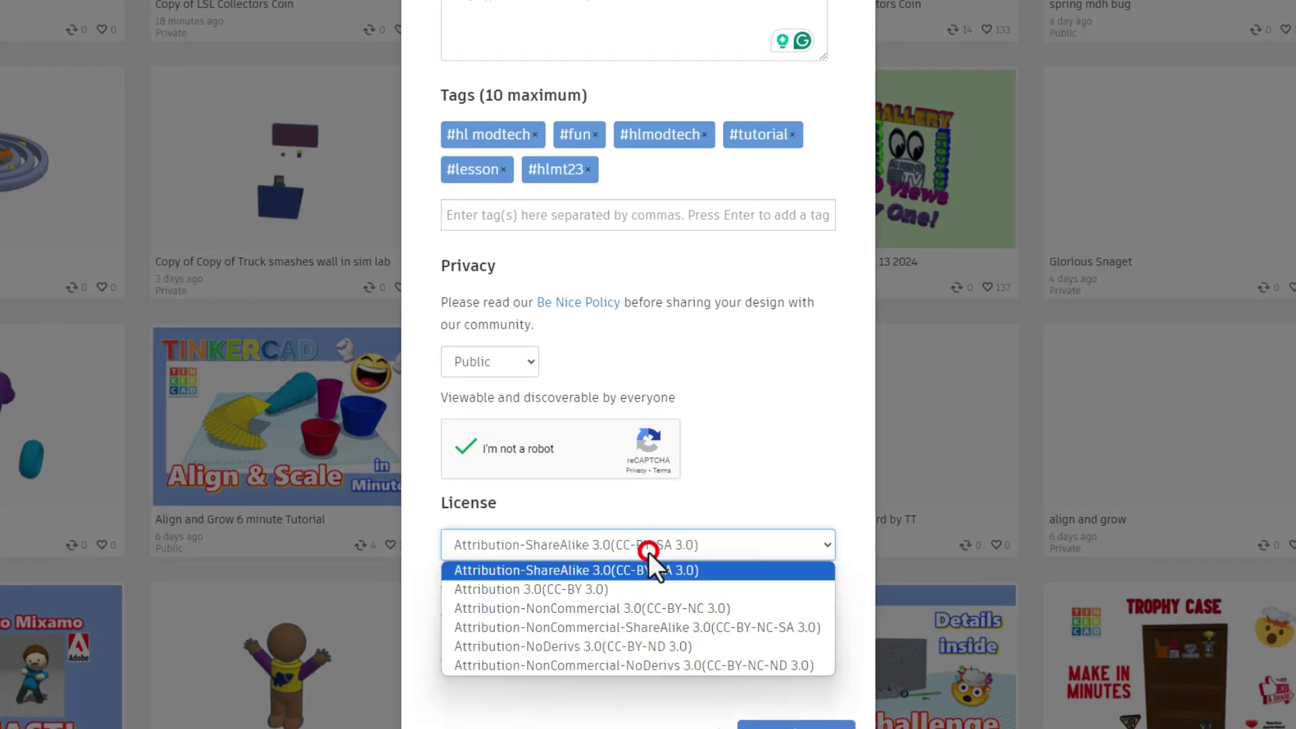
click(607, 644)
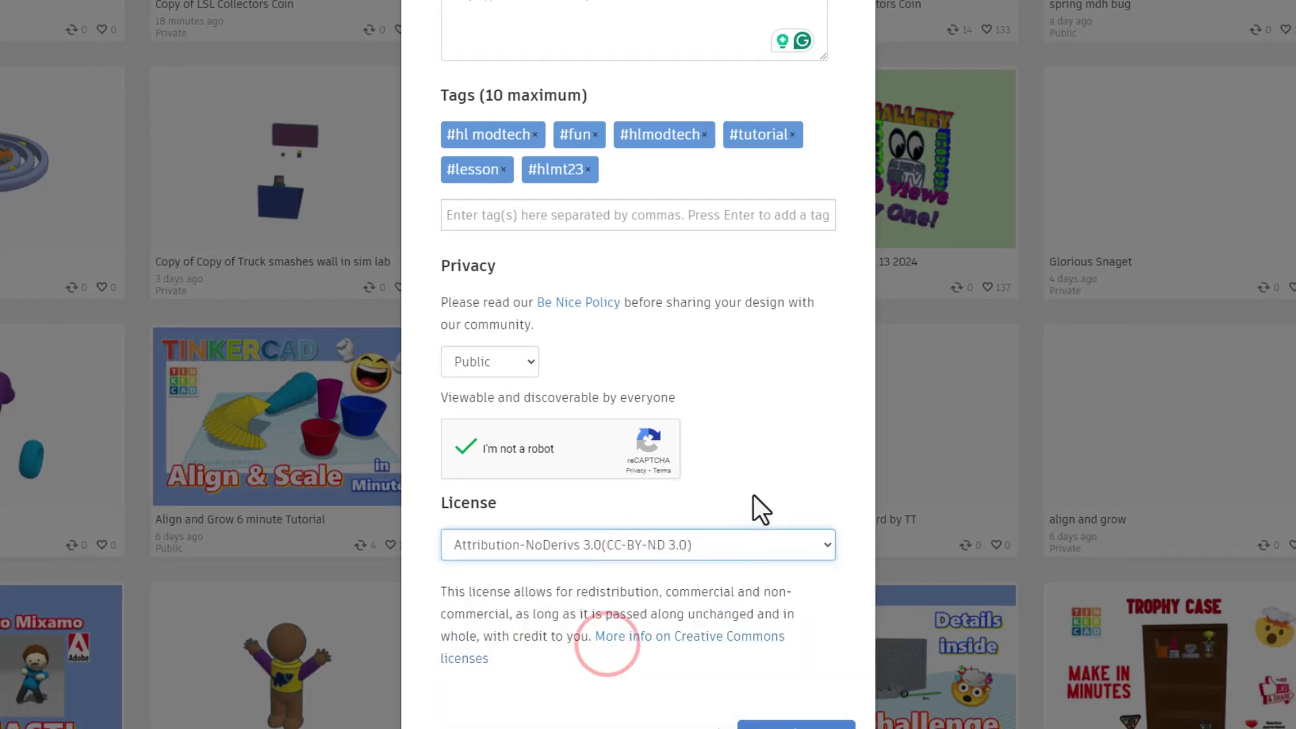
scroll(651, 594, down, 1)
scroll(683, 342, up, 6)
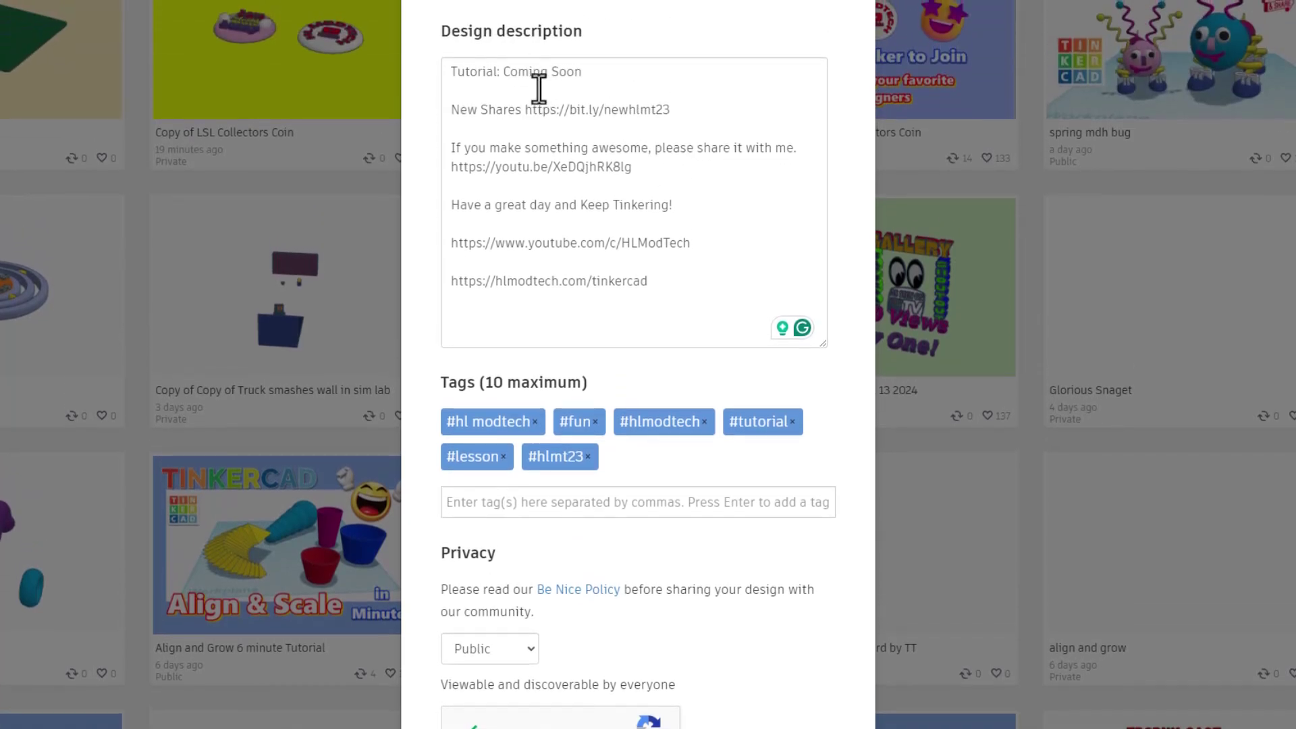
scroll(713, 354, down, 5)
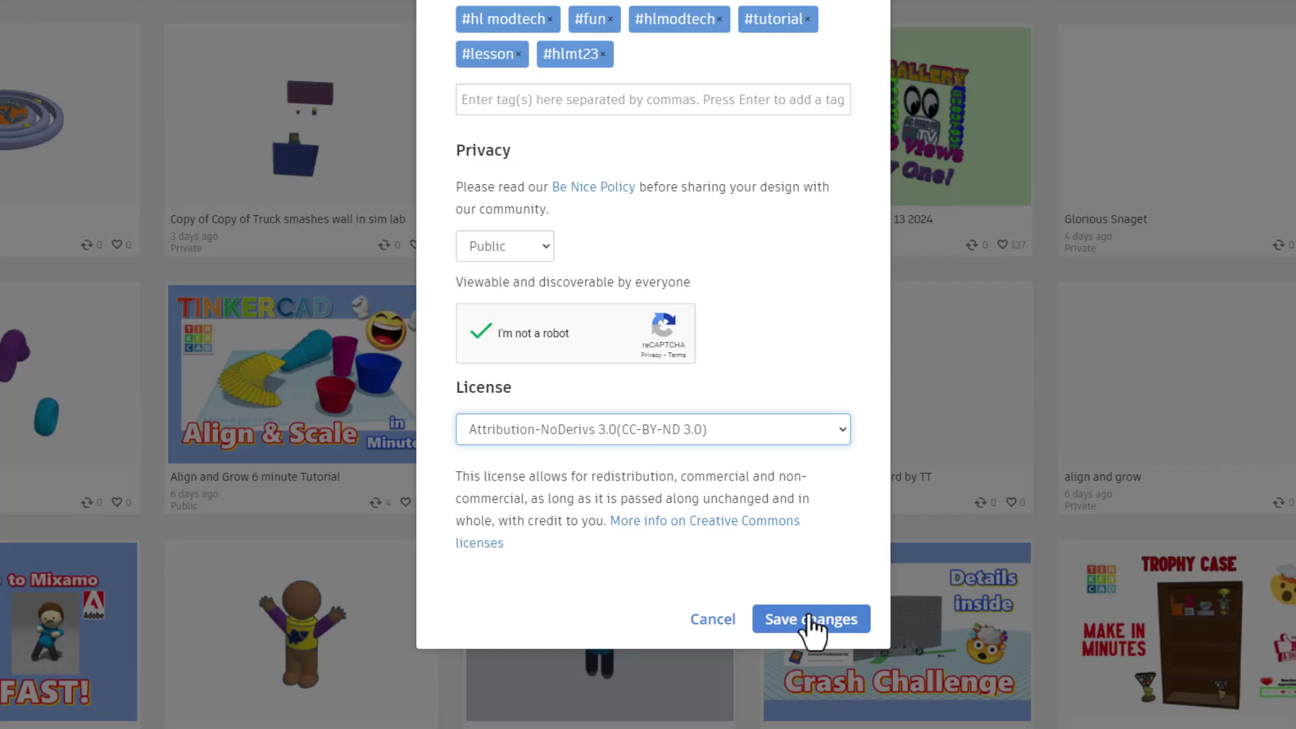
click(809, 618)
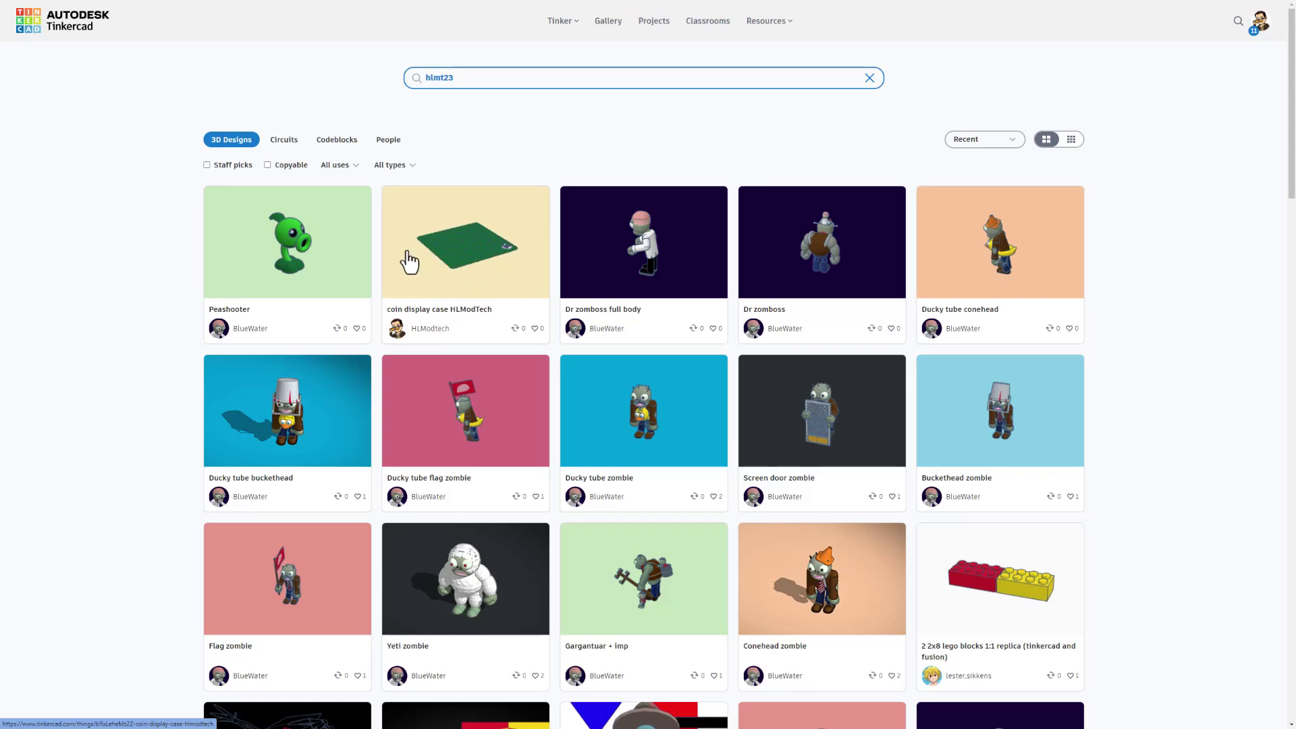
View the Peashooter and Dr zomboss full body designs in the hlmt23 gallery results and leave a reaction on each.
click(319, 263)
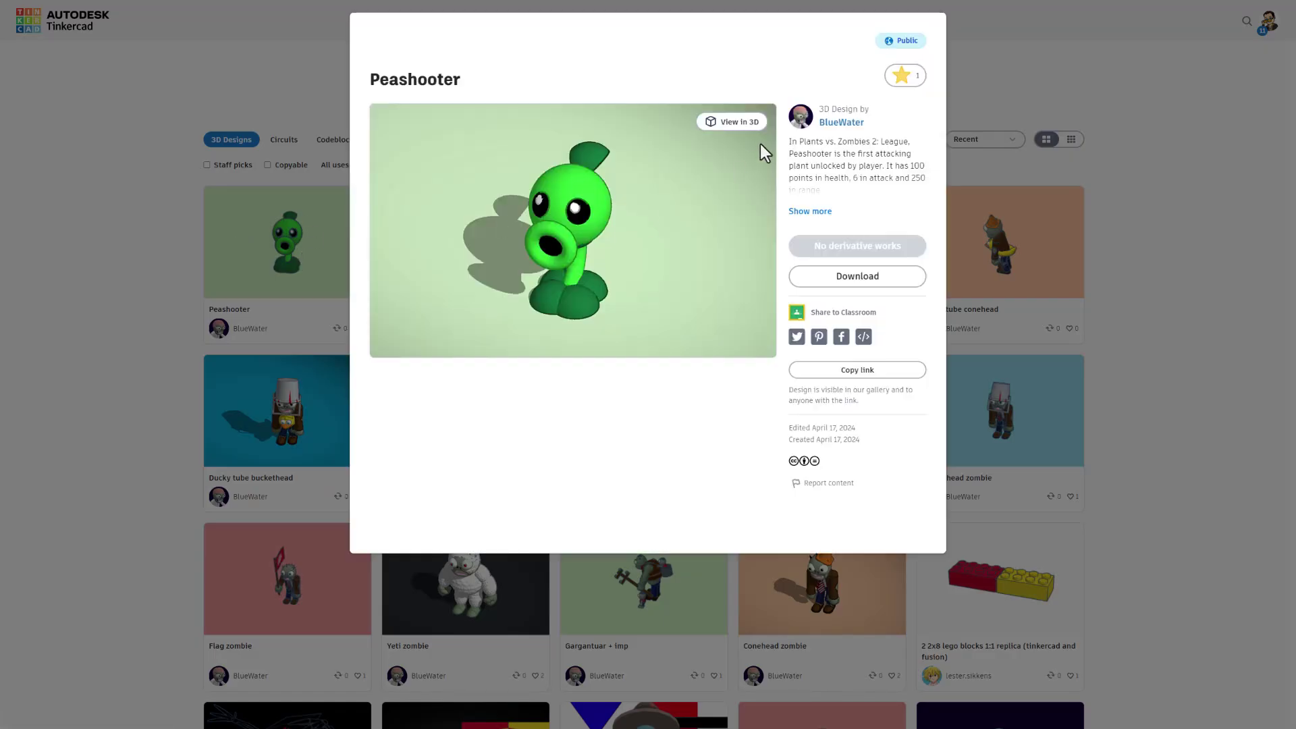
click(1005, 73)
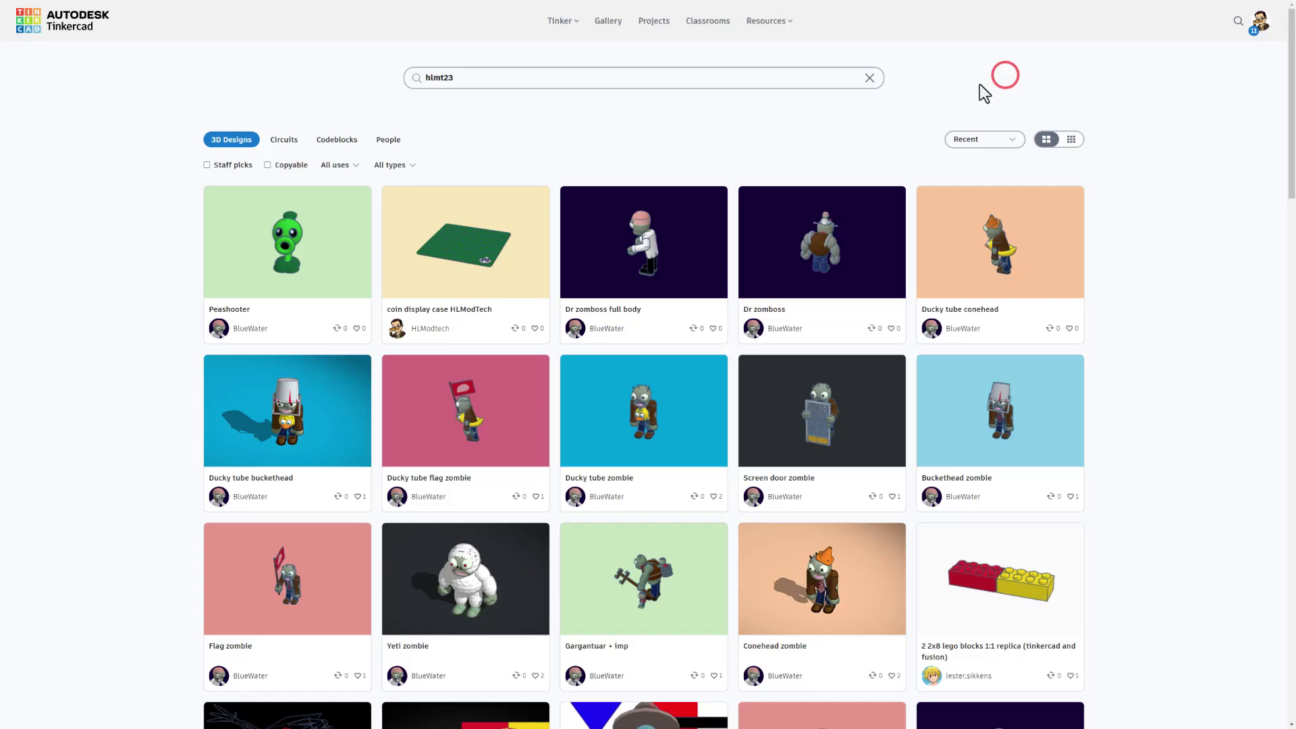
click(642, 246)
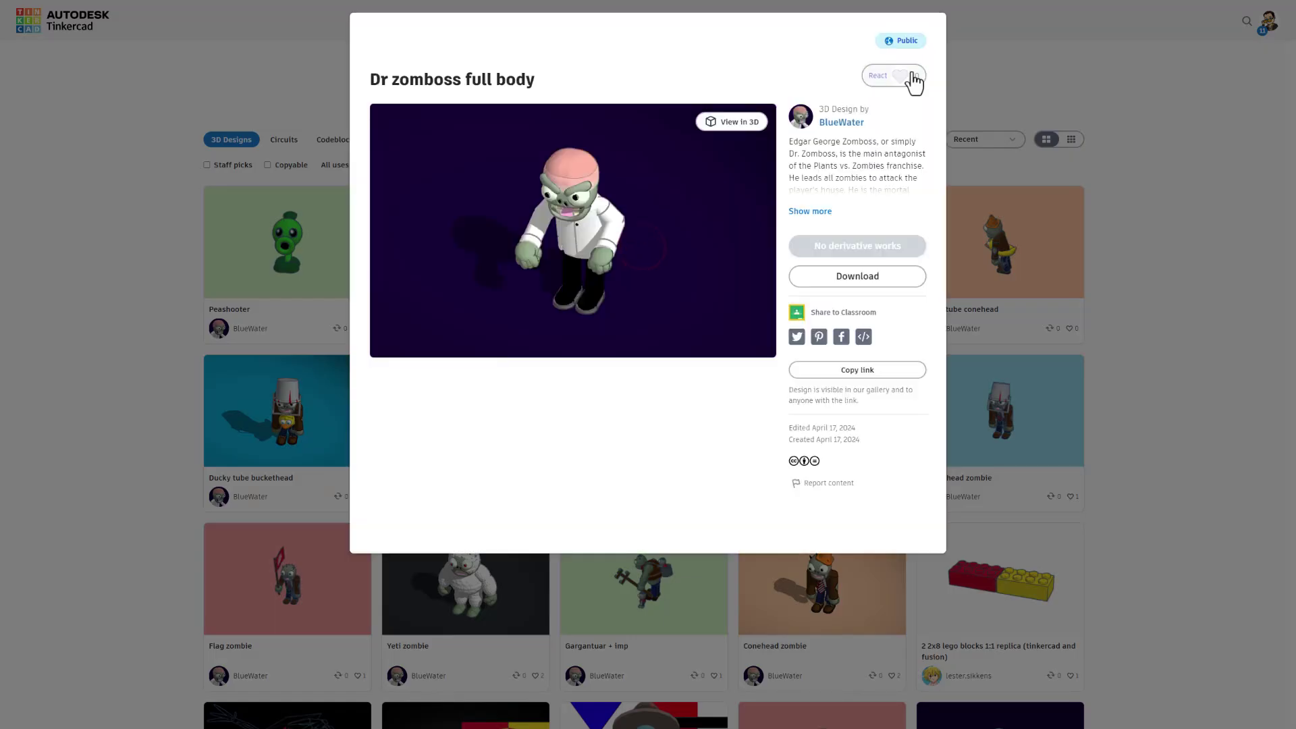
click(913, 76)
click(864, 152)
click(957, 79)
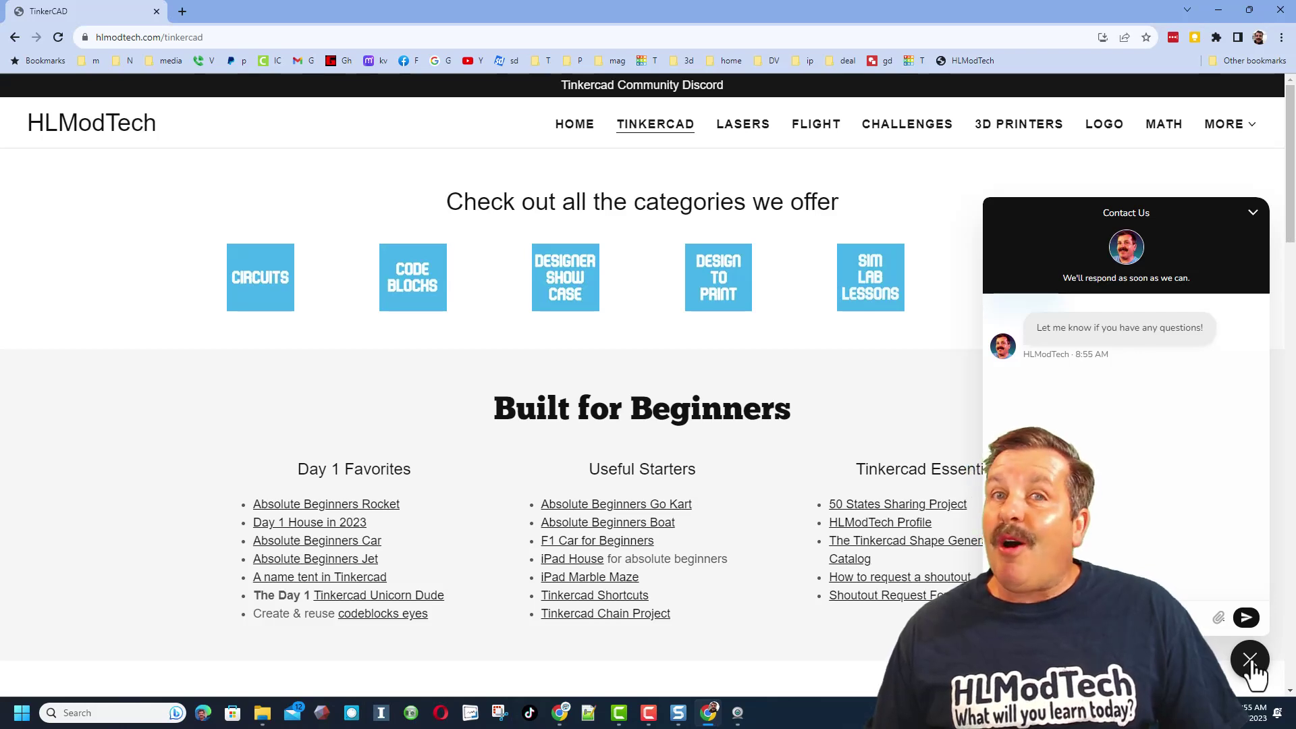
On the HLModTech Tinkercad web page, close the contact chat and open the Tinkercad Community Discord invite.
click(1252, 665)
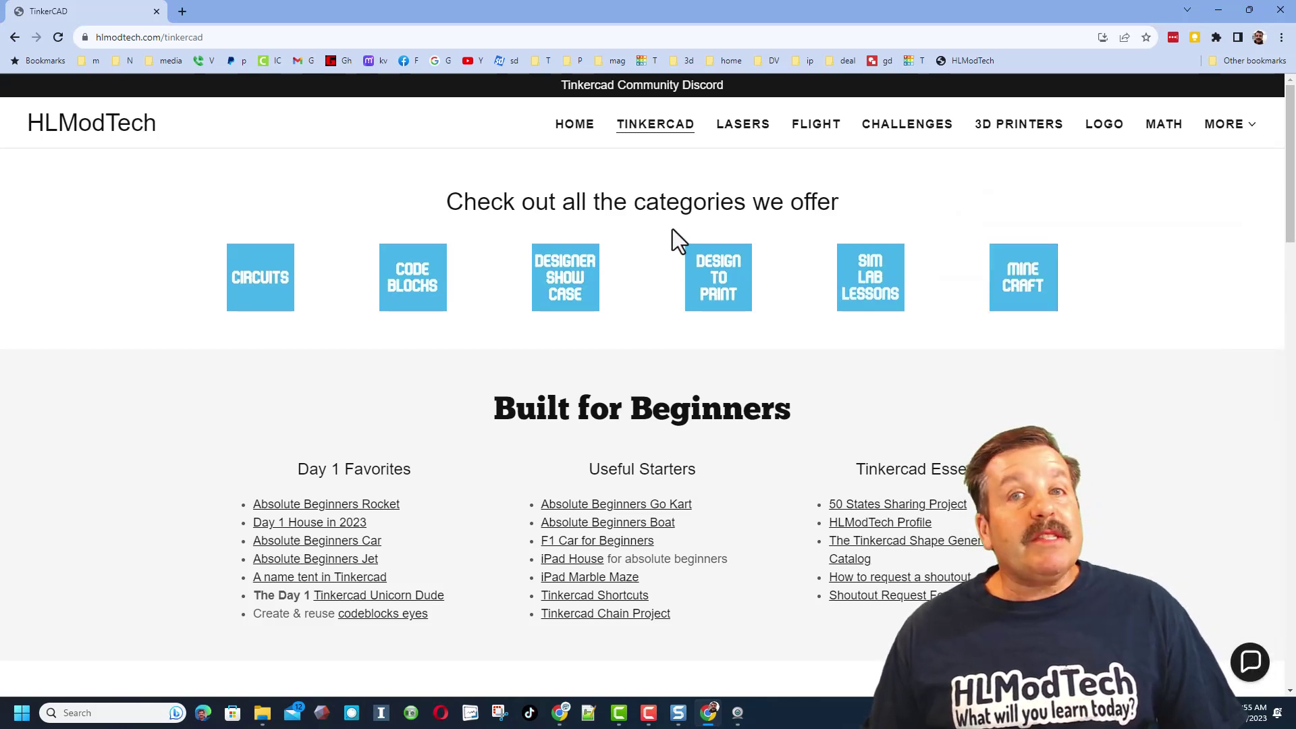
click(659, 86)
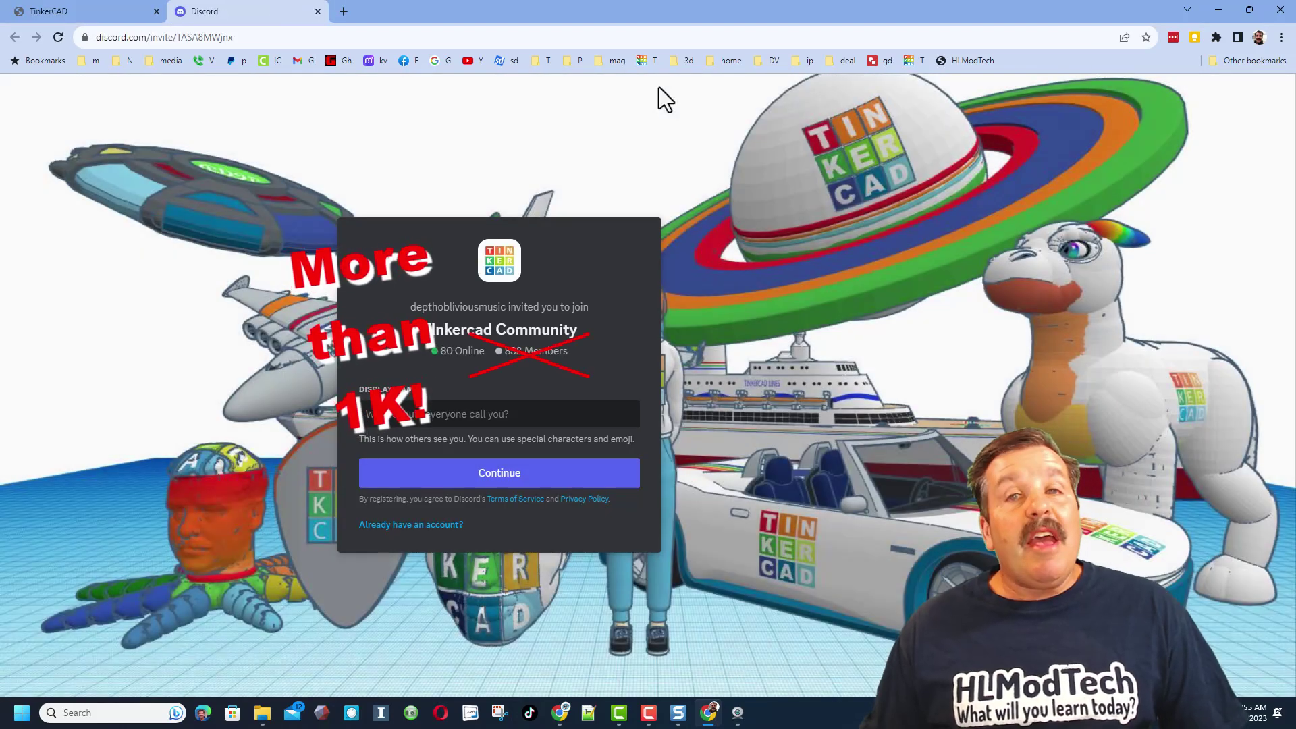